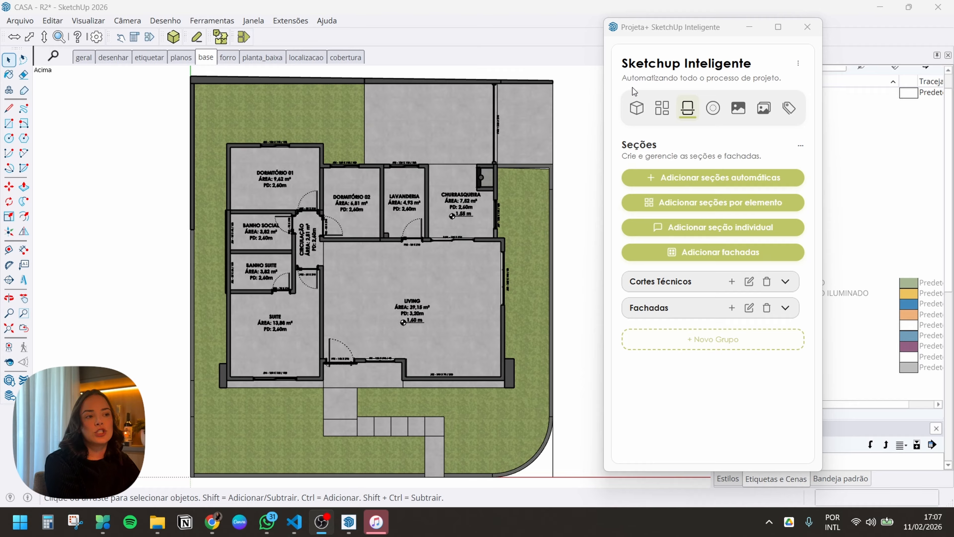
{"action": "left_click", "coordinate": [637, 108]}
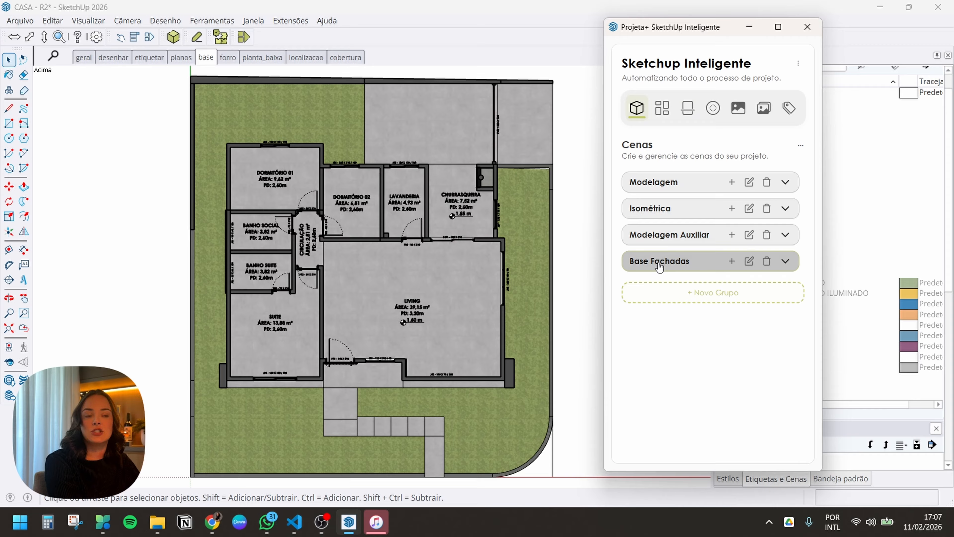
{"action": "left_click", "coordinate": [690, 113]}
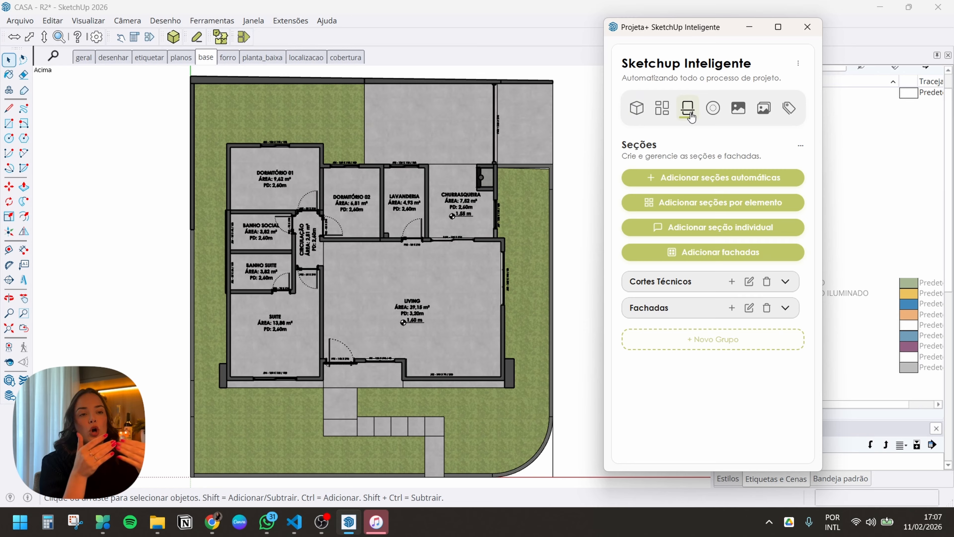
{"action": "left_click", "coordinate": [692, 117]}
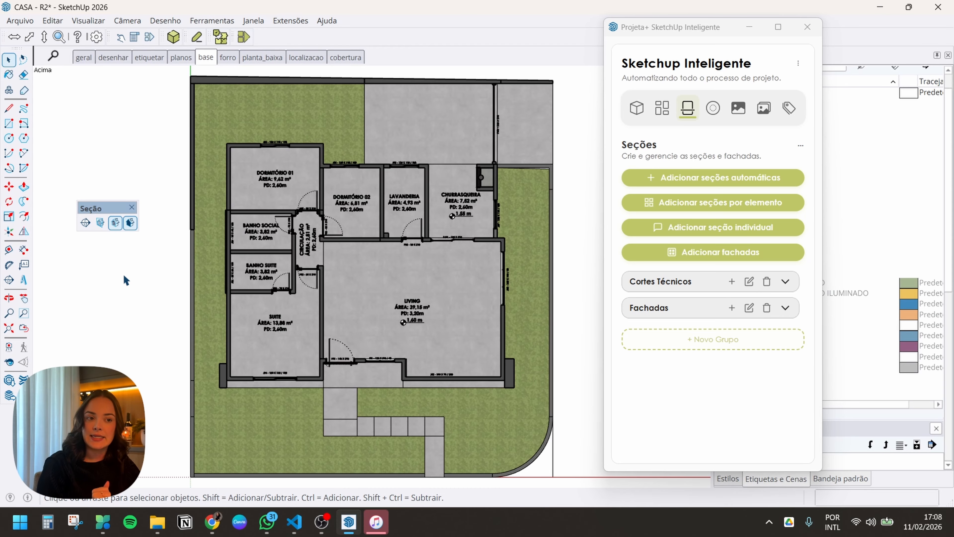
Place a section plane on the front facade wall of the house
{"action": "middle_click_drag", "start_coordinate": [120, 344], "coordinate": [107, 241]}
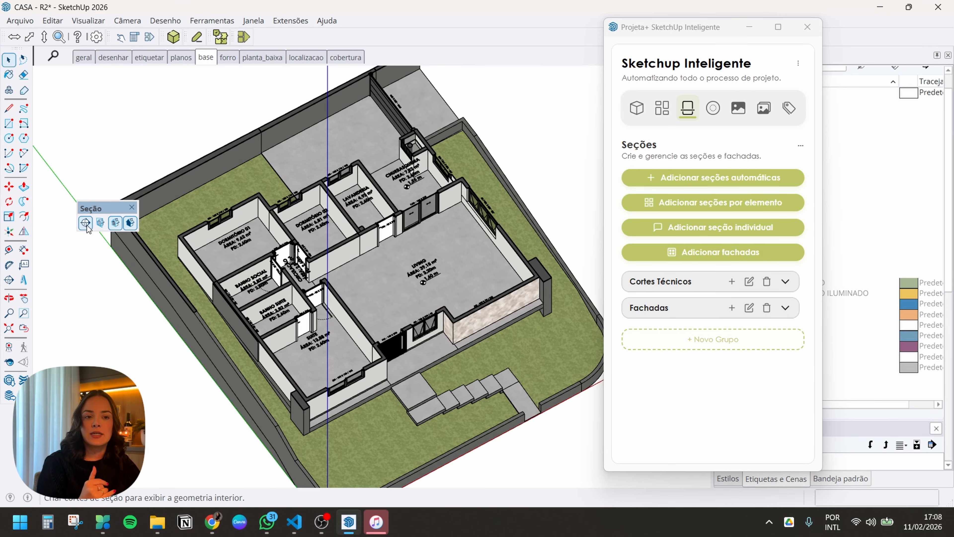
{"action": "left_click", "coordinate": [87, 225]}
{"action": "middle_click_drag", "start_coordinate": [263, 320], "coordinate": [376, 338]}
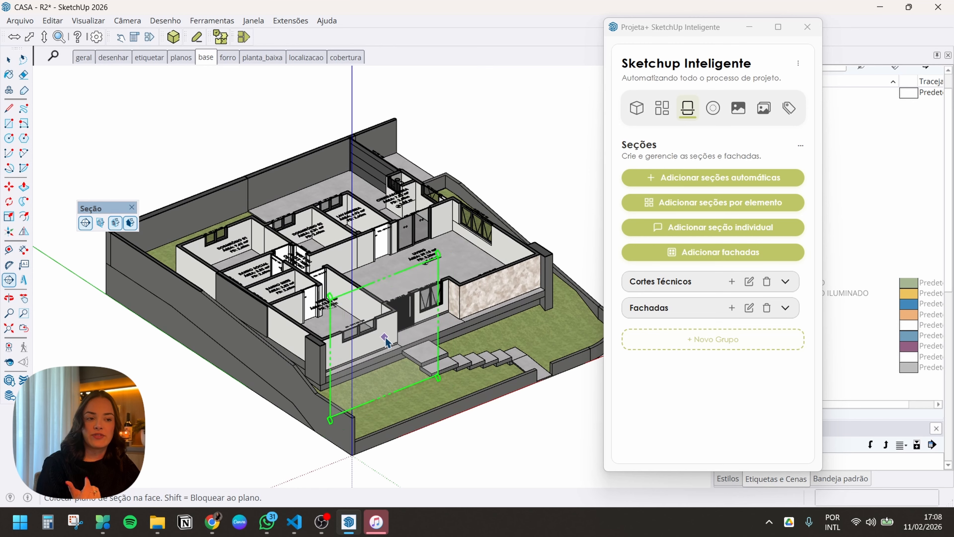
{"action": "left_click", "coordinate": [386, 339]}
{"action": "left_click", "coordinate": [531, 295]}
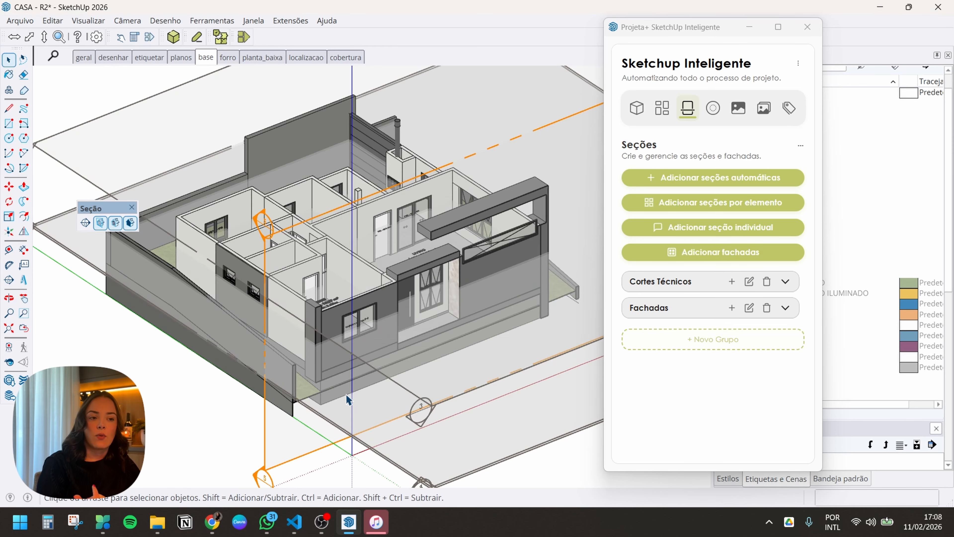
Turn the active cut of the front section plane off and back on
{"action": "right_click", "coordinate": [289, 454]}
{"action": "left_click", "coordinate": [353, 362]}
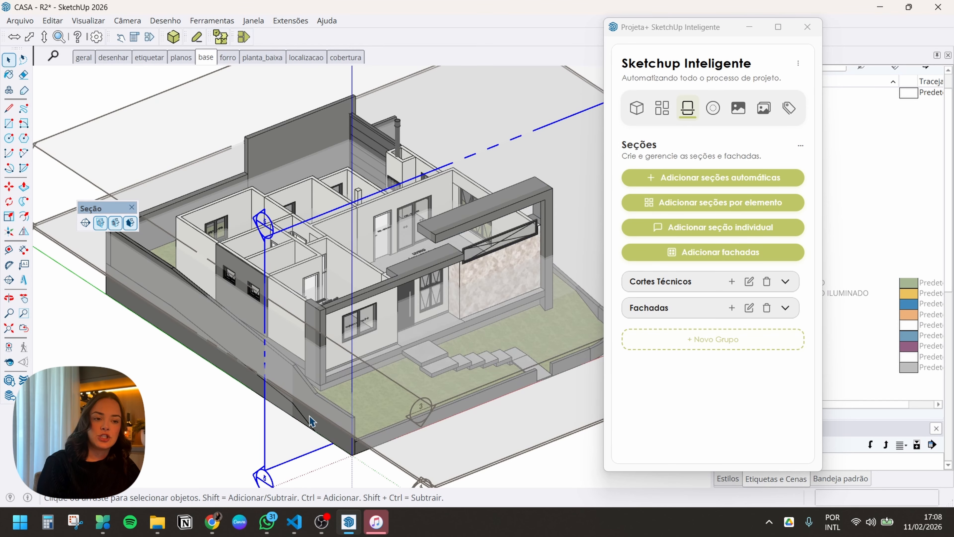
{"action": "right_click", "coordinate": [279, 448]}
{"action": "left_click", "coordinate": [321, 361]}
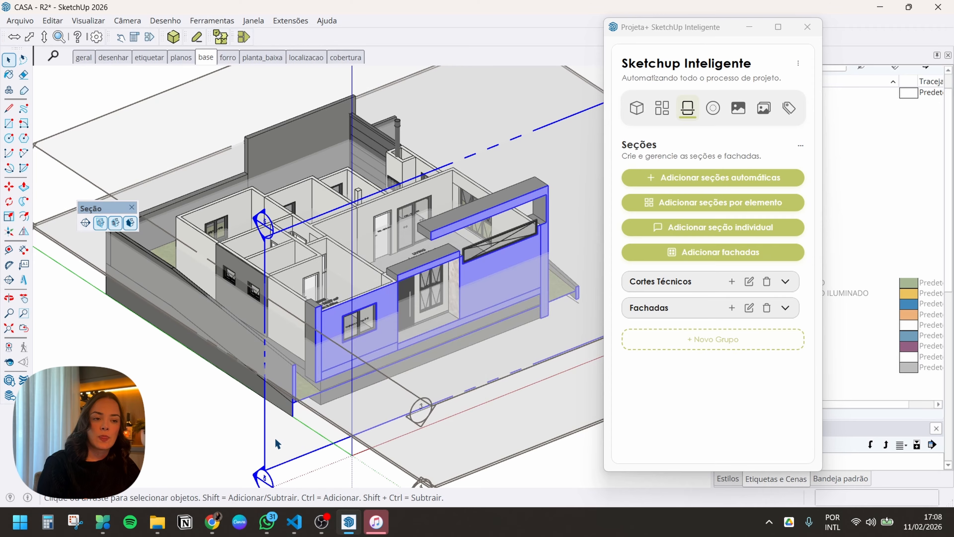
Move the front section plane back into the house in two moves so it cuts through the interior rooms
{"action": "key", "text": "m"}
{"action": "left_click", "coordinate": [283, 437]}
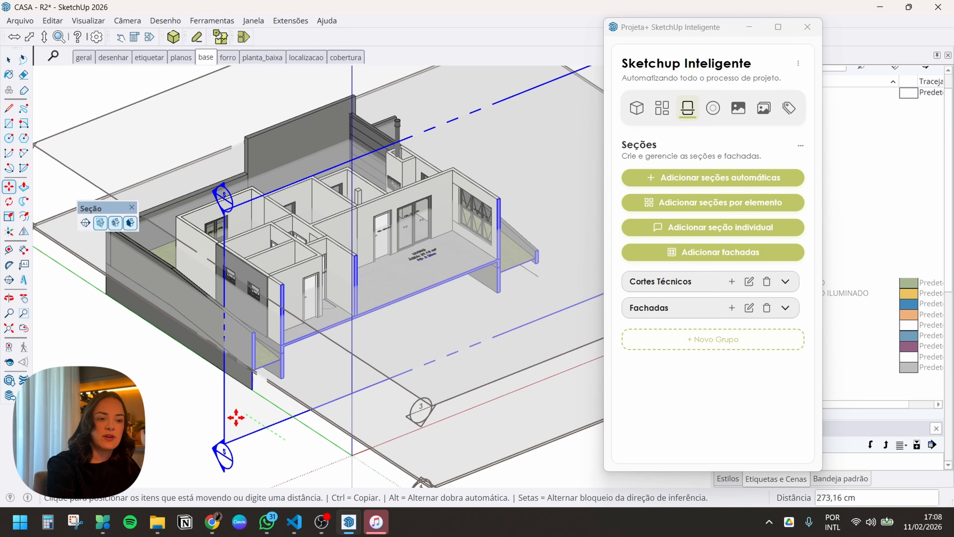
{"action": "left_click", "coordinate": [223, 413]}
{"action": "key", "text": "space"}
{"action": "key", "text": "m"}
{"action": "left_click", "coordinate": [231, 414]}
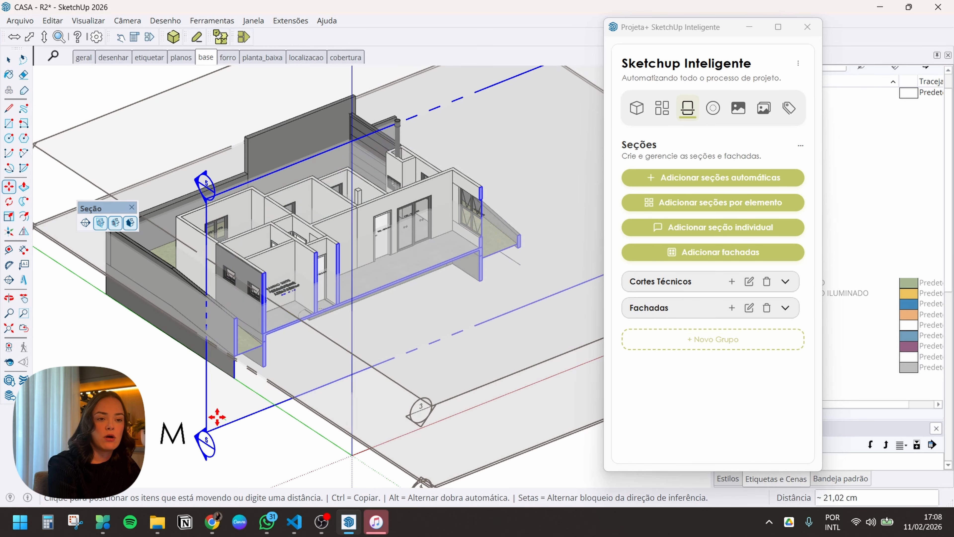
{"action": "left_click", "coordinate": [213, 406]}
{"action": "key", "text": "space"}
Align the view to the section plane that cuts through the house
{"action": "right_click", "coordinate": [213, 406]}
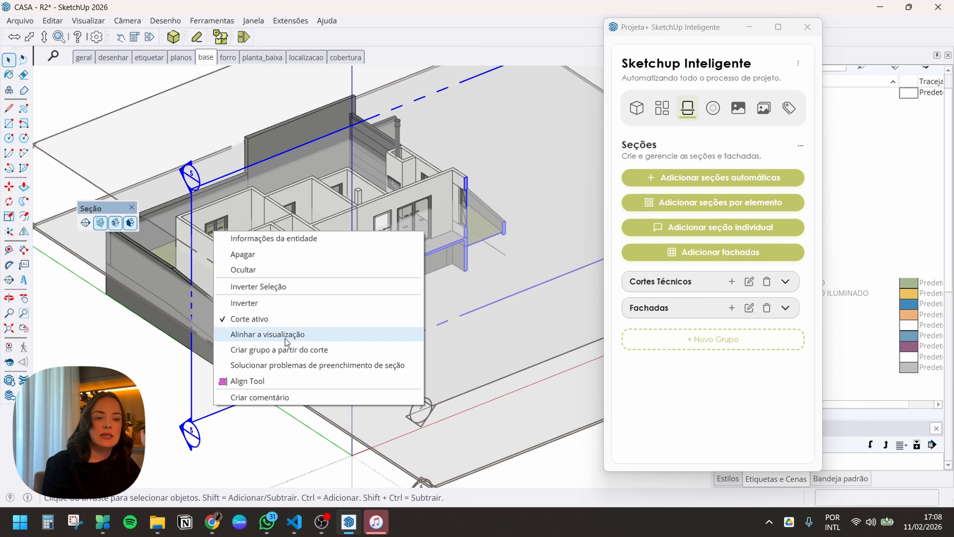
{"action": "left_click", "coordinate": [292, 335]}
{"action": "left_click", "coordinate": [394, 122]}
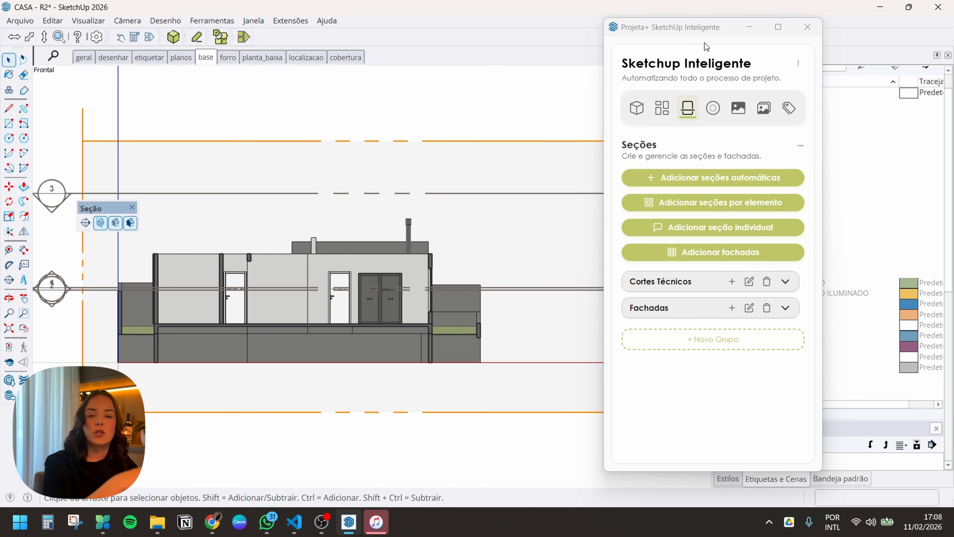
{"action": "right_click", "coordinate": [357, 58]}
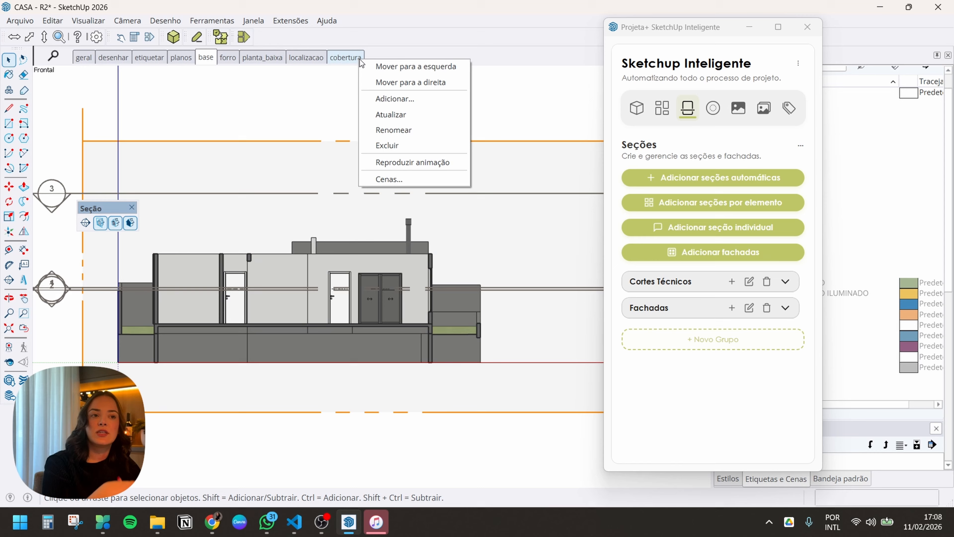
{"action": "left_click", "coordinate": [508, 97]}
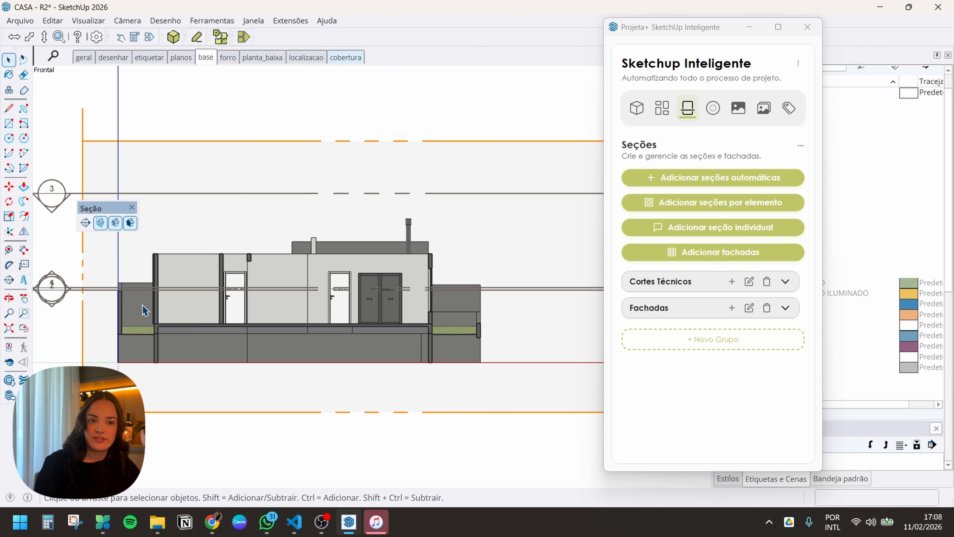
Close the floating section toolbar and delete the manually placed section plane
{"action": "left_click_drag", "start_coordinate": [120, 209], "coordinate": [99, 227]}
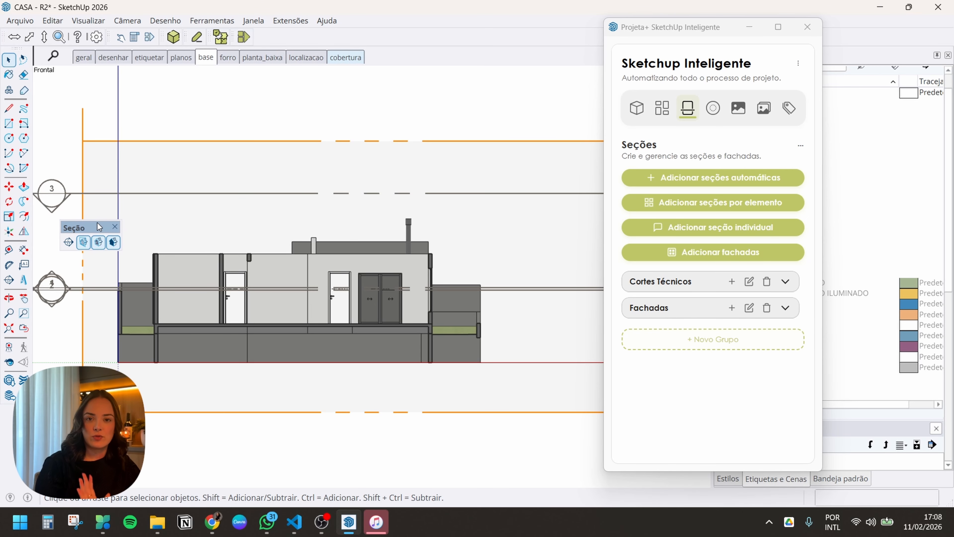
{"action": "left_click", "coordinate": [115, 227]}
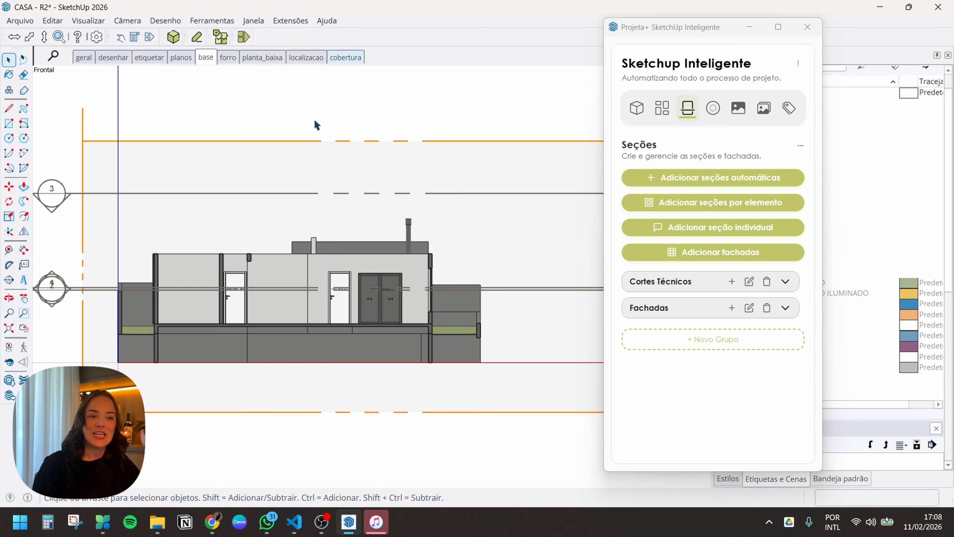
{"action": "middle_click_drag", "start_coordinate": [317, 125], "coordinate": [307, 186]}
{"action": "key", "text": "Delete"}
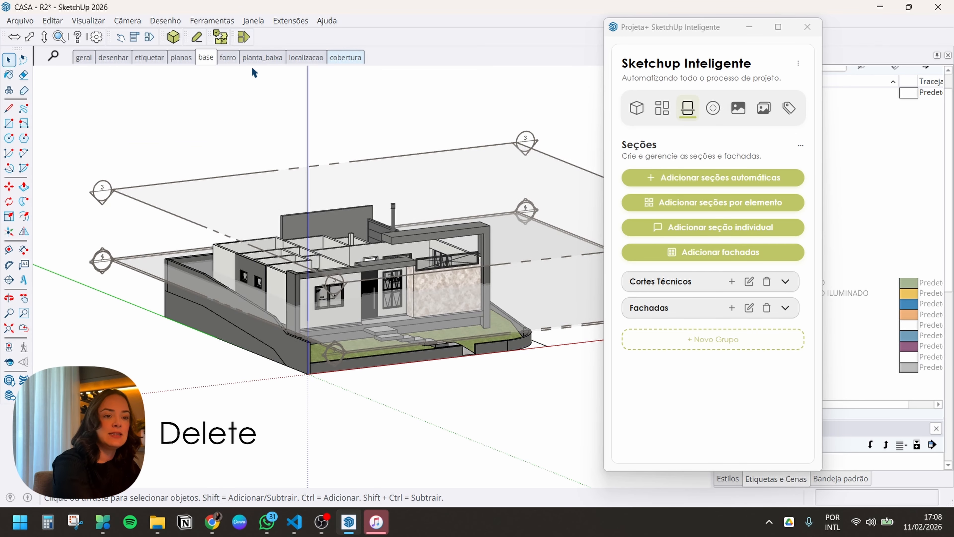
Activate the planos scene and add automatic sections to the house model
{"action": "left_click", "coordinate": [180, 57]}
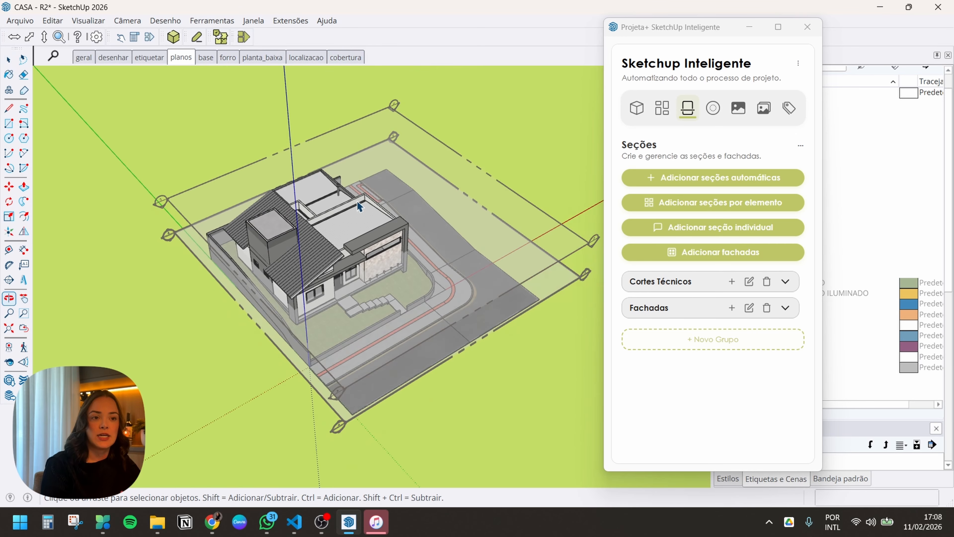
{"action": "middle_click_drag", "start_coordinate": [267, 382], "coordinate": [558, 231]}
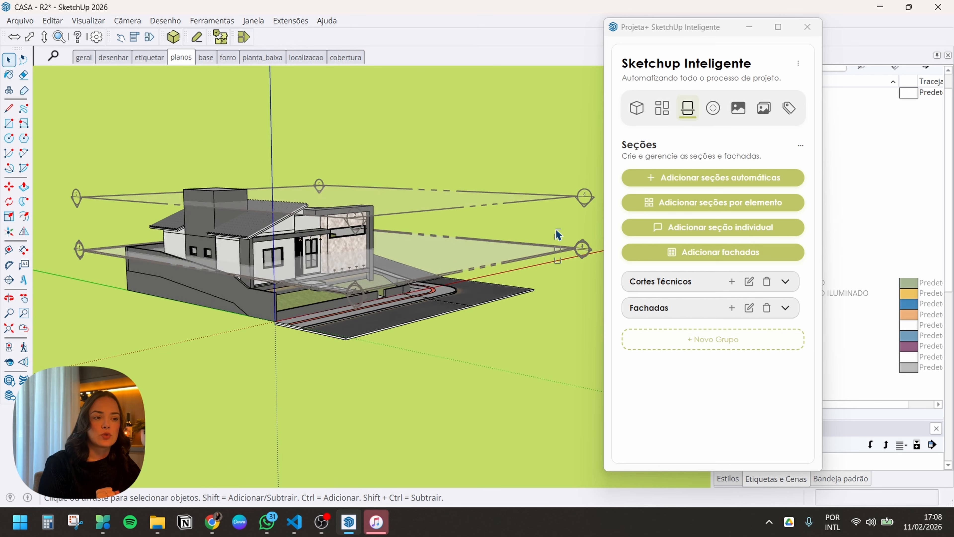
{"action": "left_click", "coordinate": [560, 252]}
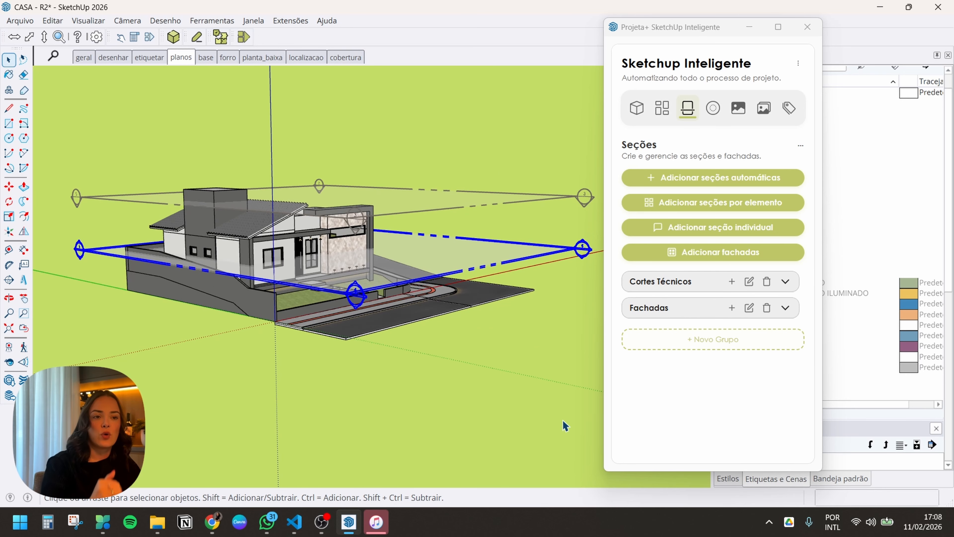
{"action": "middle_click_drag", "start_coordinate": [564, 426], "coordinate": [500, 217]}
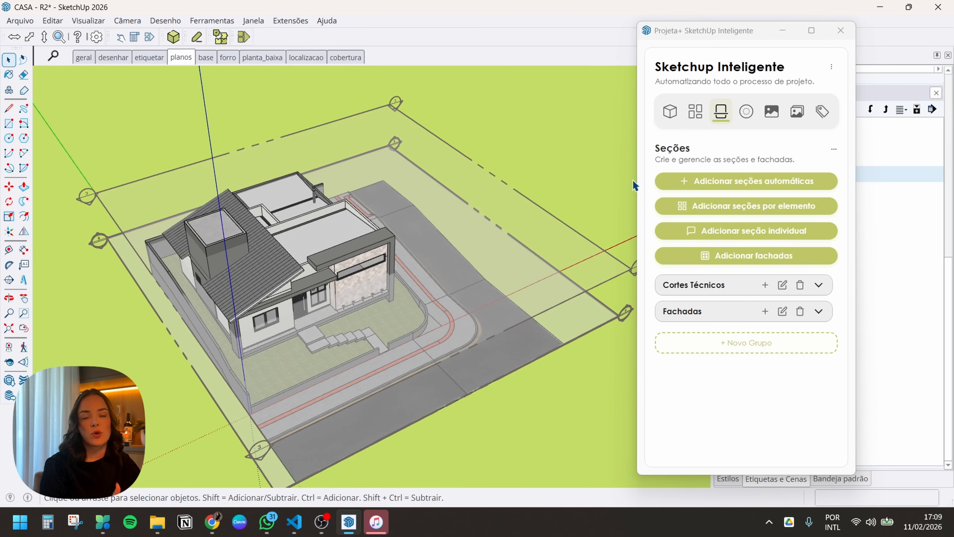
{"action": "scroll", "coordinate": [313, 317], "scroll_direction": "down", "scroll_amount": 2}
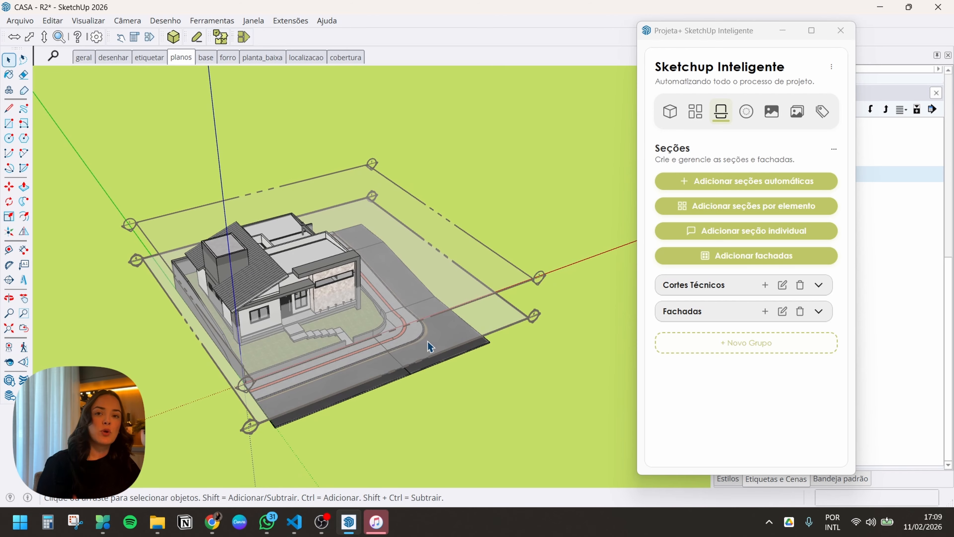
{"action": "left_click", "coordinate": [741, 187]}
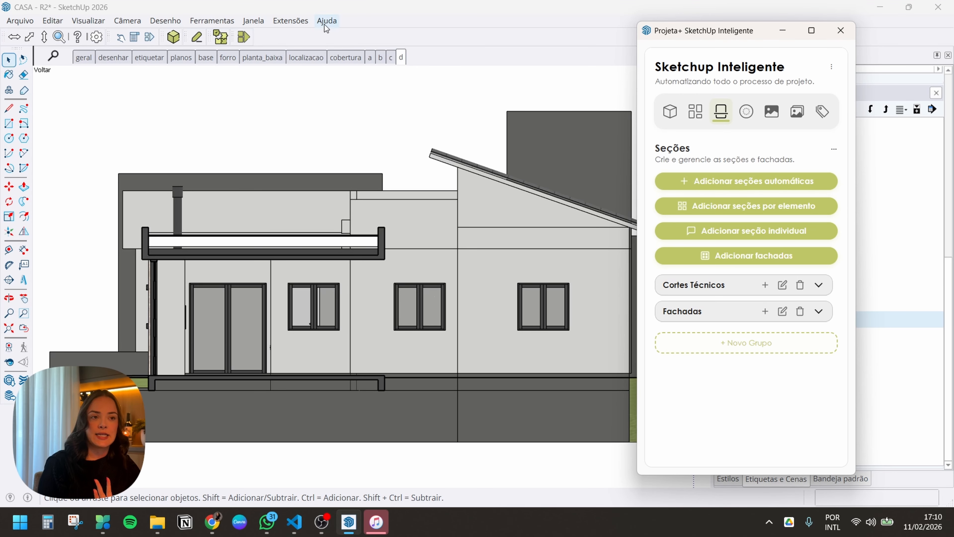
Review the generated section scenes a, b, c and d
{"action": "left_click", "coordinate": [370, 57]}
{"action": "left_click", "coordinate": [380, 58]}
{"action": "left_click", "coordinate": [391, 59]}
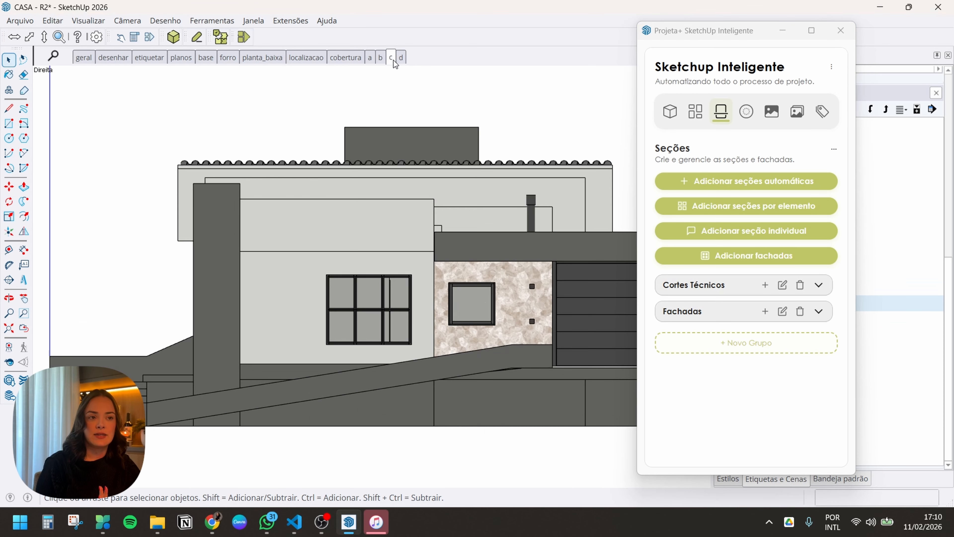
{"action": "left_click", "coordinate": [400, 58]}
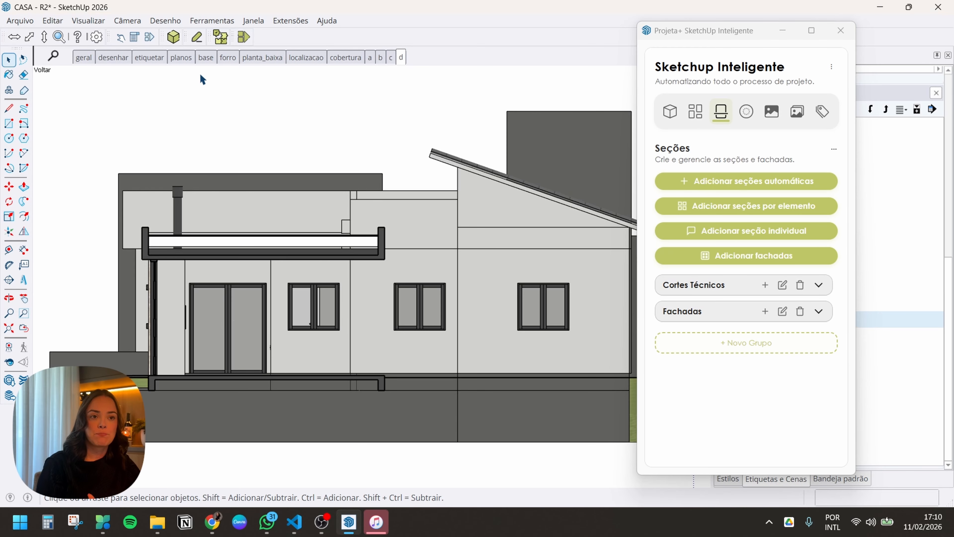
In the planos scene, move the vertical section plane beyond the side street inward so it cuts through the house
{"action": "left_click", "coordinate": [181, 57]}
{"action": "middle_click_drag", "start_coordinate": [462, 286], "coordinate": [443, 380]}
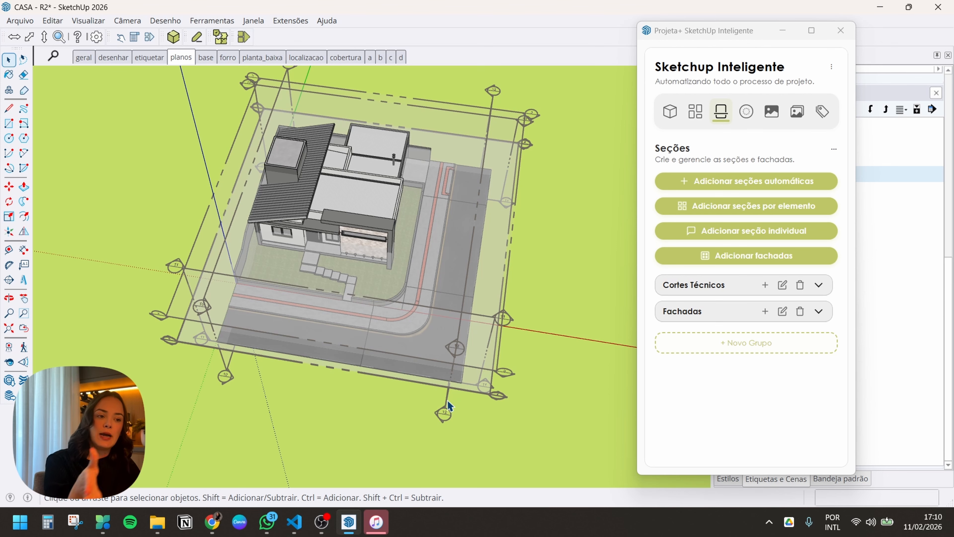
{"action": "left_click", "coordinate": [443, 411]}
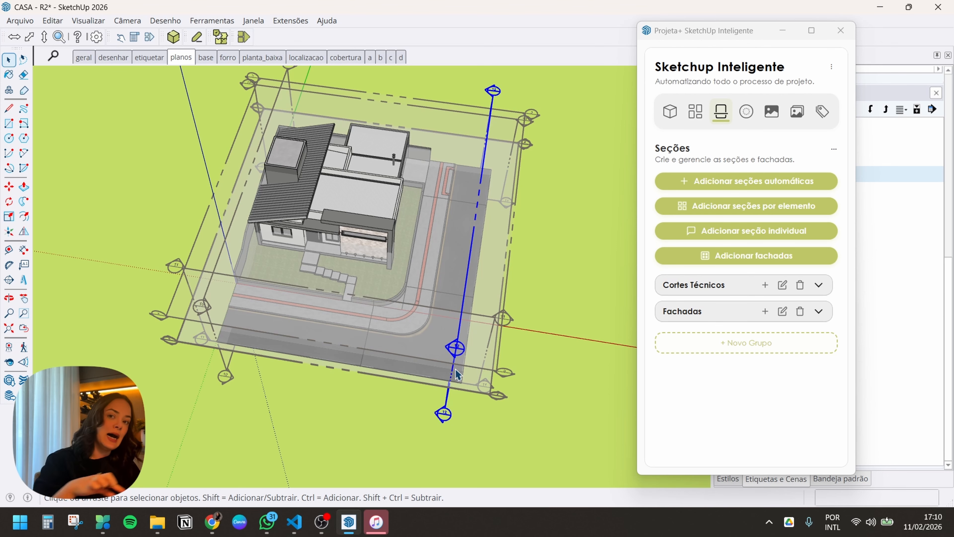
{"action": "middle_click_drag", "start_coordinate": [395, 398], "coordinate": [415, 382]}
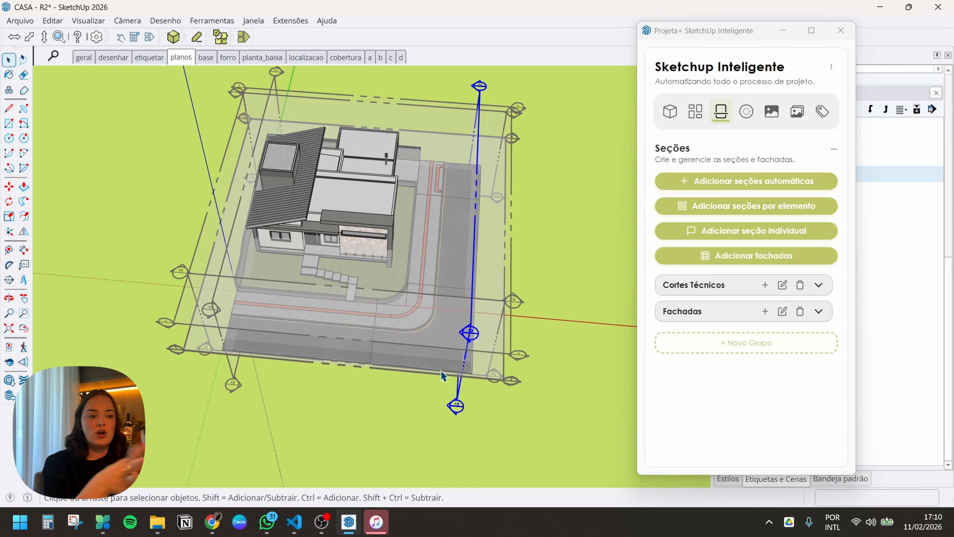
{"action": "middle_click_drag", "start_coordinate": [447, 376], "coordinate": [471, 291]}
{"action": "key", "text": "space"}
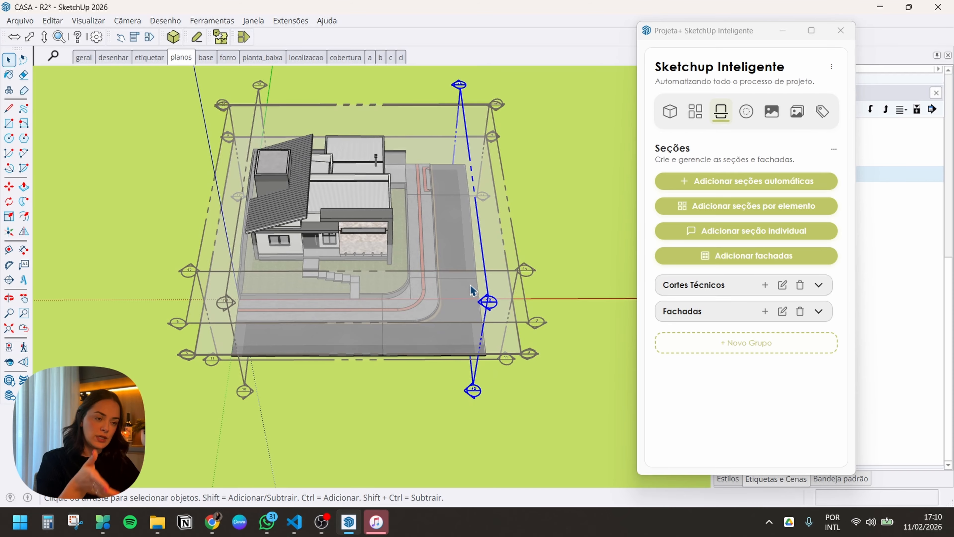
{"action": "key", "text": "m"}
{"action": "left_click_drag", "start_coordinate": [464, 403], "coordinate": [356, 417]}
{"action": "key", "text": "space"}
Move the section plane on the front-street side about 1193 cm inward so it cuts across the house
{"action": "middle_click_drag", "start_coordinate": [319, 350], "coordinate": [91, 269]}
{"action": "middle_click_drag", "start_coordinate": [537, 211], "coordinate": [423, 297]}
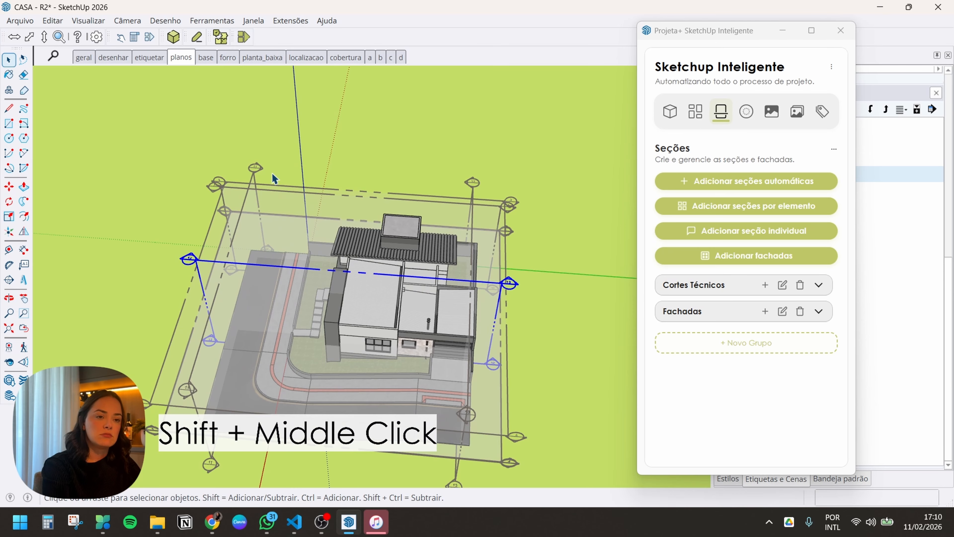
{"action": "left_click", "coordinate": [254, 177]}
{"action": "left_click", "coordinate": [254, 176]}
{"action": "middle_click_drag", "start_coordinate": [254, 178], "coordinate": [269, 158]}
{"action": "key", "text": "m"}
{"action": "left_click_drag", "start_coordinate": [267, 157], "coordinate": [369, 150]}
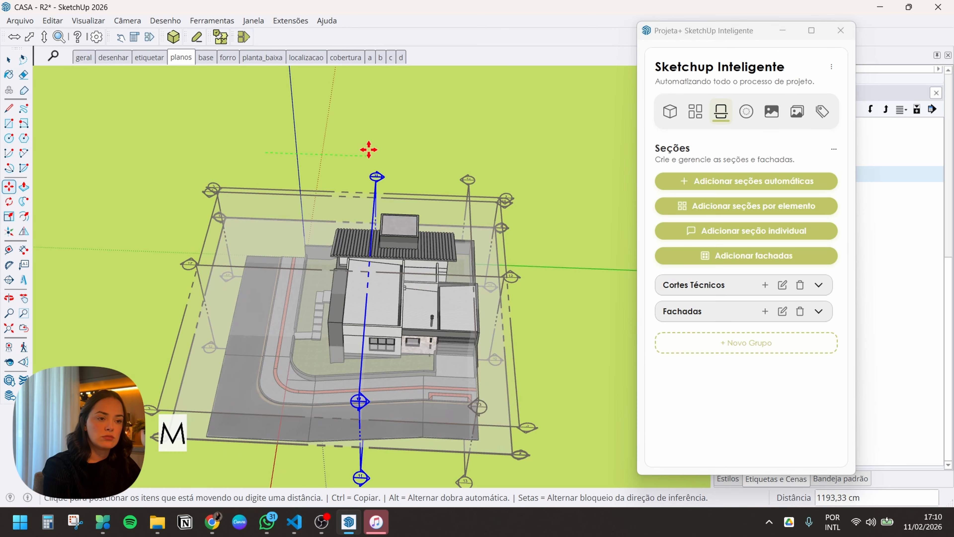
{"action": "key", "text": "space"}
Move the section plane beside the tiled-roof side of the house inward so it cuts through that wing
{"action": "middle_click_drag", "start_coordinate": [370, 154], "coordinate": [450, 143]}
{"action": "left_click", "coordinate": [330, 166]}
{"action": "key", "text": "m"}
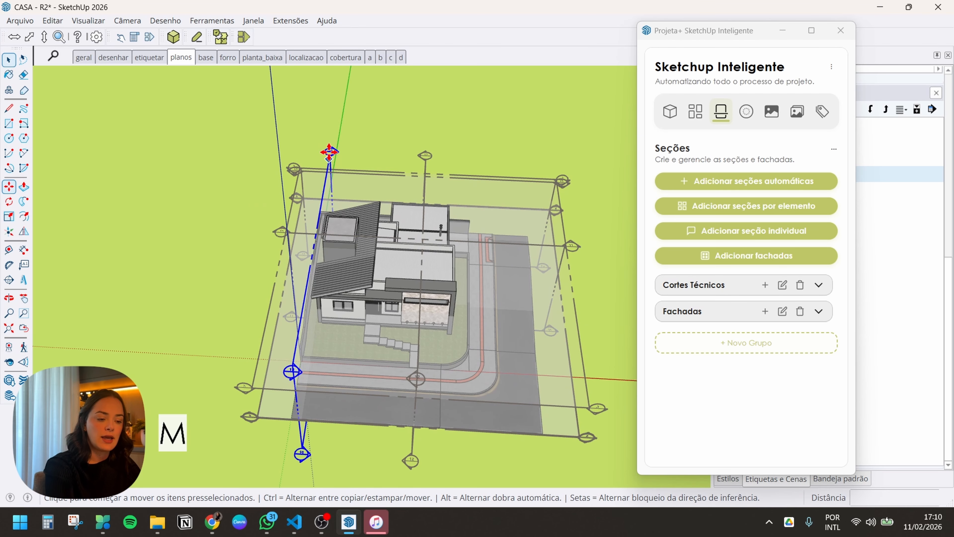
{"action": "left_click_drag", "start_coordinate": [328, 154], "coordinate": [351, 150]}
{"action": "key", "text": "space"}
Move the section plane behind the house inward so it cuts through the rear part of the building
{"action": "middle_click_drag", "start_coordinate": [352, 150], "coordinate": [241, 203]}
{"action": "key", "text": "m"}
{"action": "left_click", "coordinate": [300, 109]}
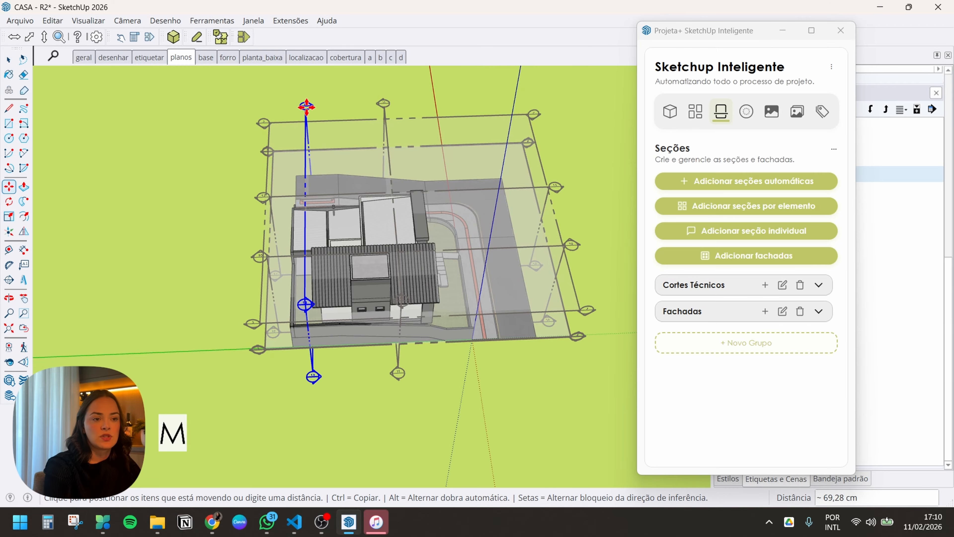
{"action": "key", "text": "space"}
{"action": "middle_click_drag", "start_coordinate": [300, 109], "coordinate": [395, 276]}
Inspect the section cuts through the house in scenes a and b
{"action": "left_click", "coordinate": [369, 58]}
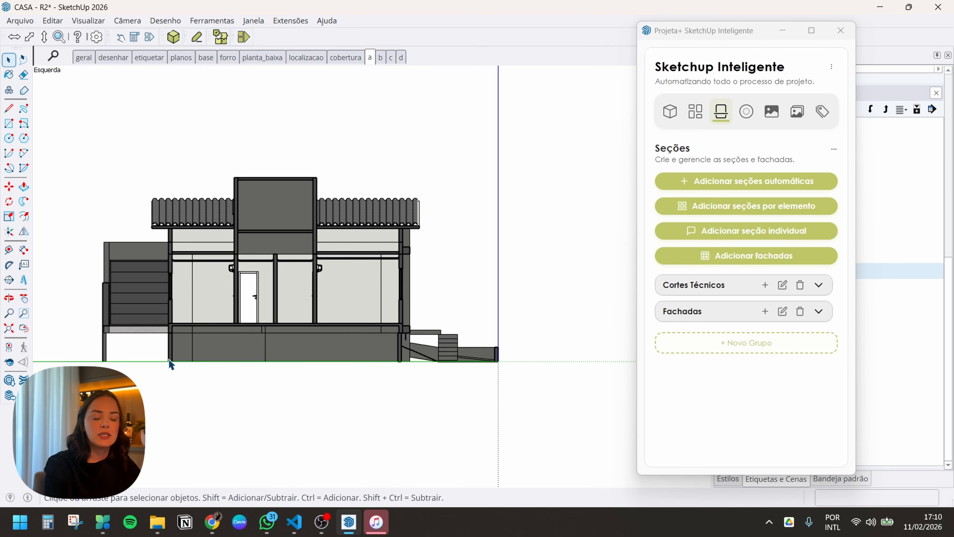
{"action": "left_click", "coordinate": [380, 58]}
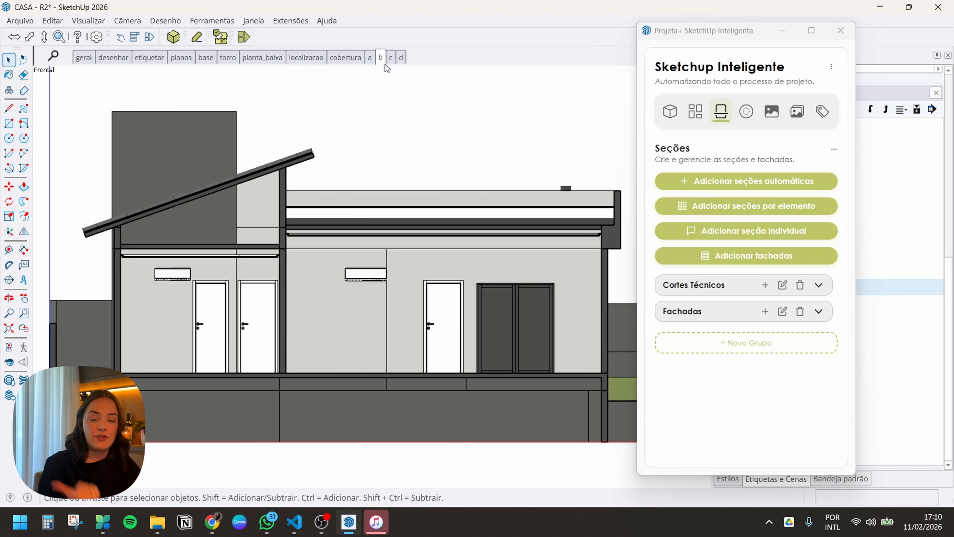
{"action": "scroll", "coordinate": [334, 343], "scroll_direction": "down", "scroll_amount": 3}
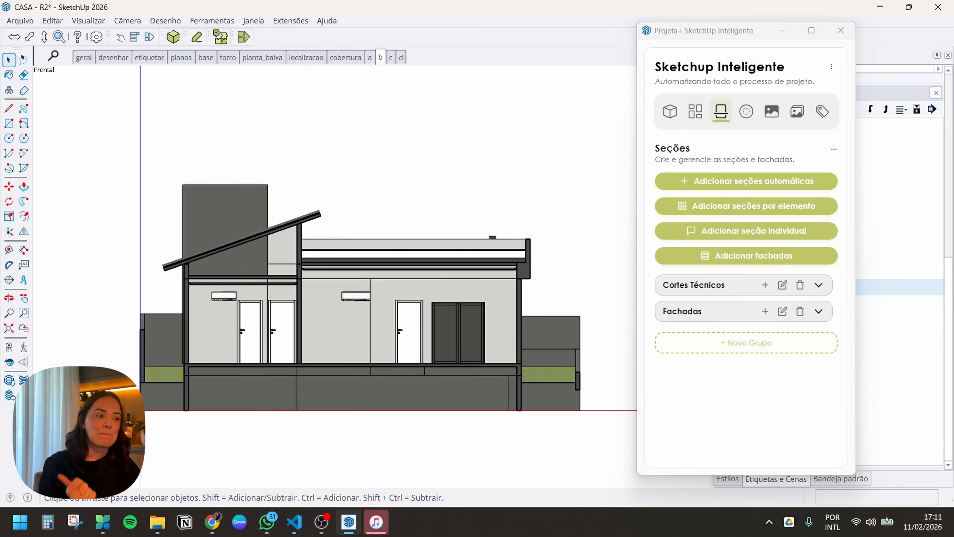
Review the style and visible tags in the extension's general section settings and save them
{"action": "left_click", "coordinate": [836, 151]}
{"action": "left_click", "coordinate": [835, 151]}
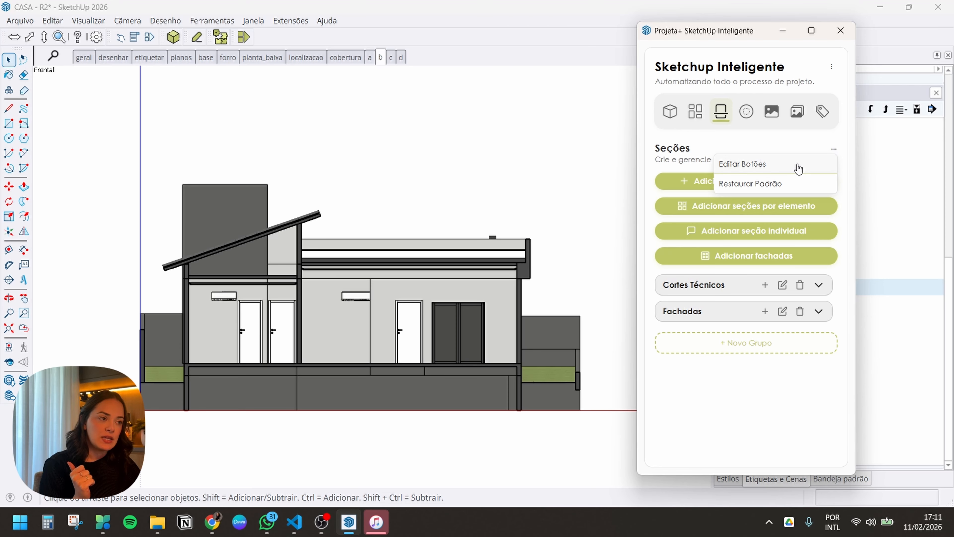
{"action": "left_click", "coordinate": [770, 174]}
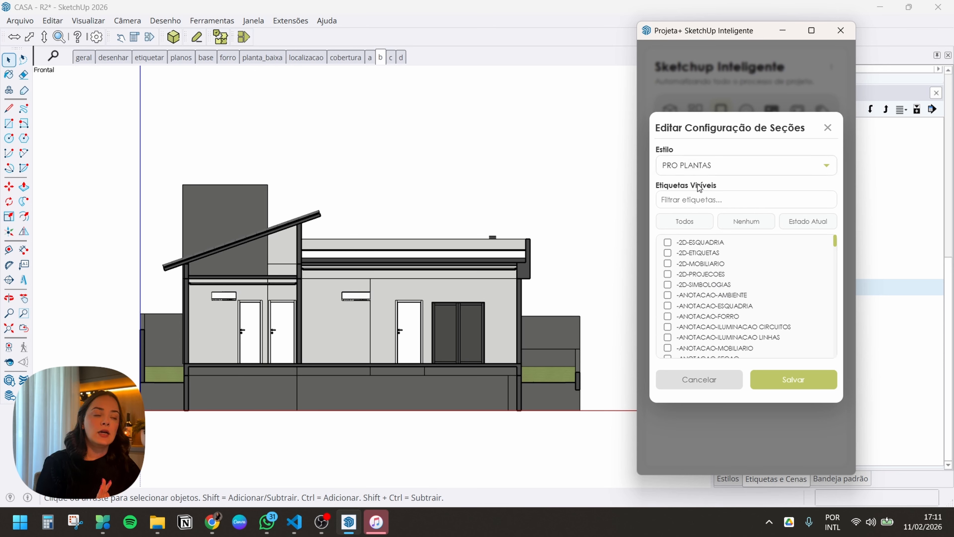
{"action": "left_click", "coordinate": [794, 379]}
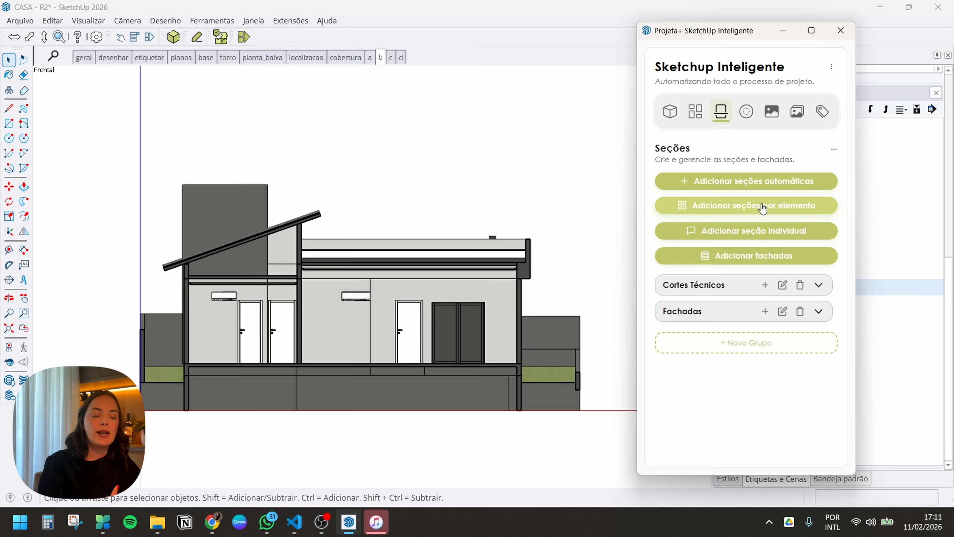
{"action": "left_click", "coordinate": [834, 150]}
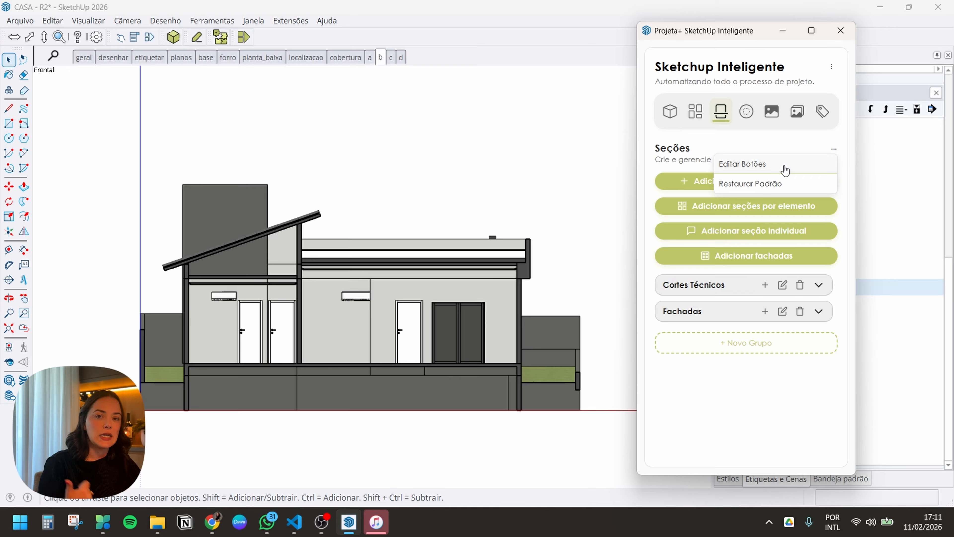
{"action": "left_click", "coordinate": [789, 153]}
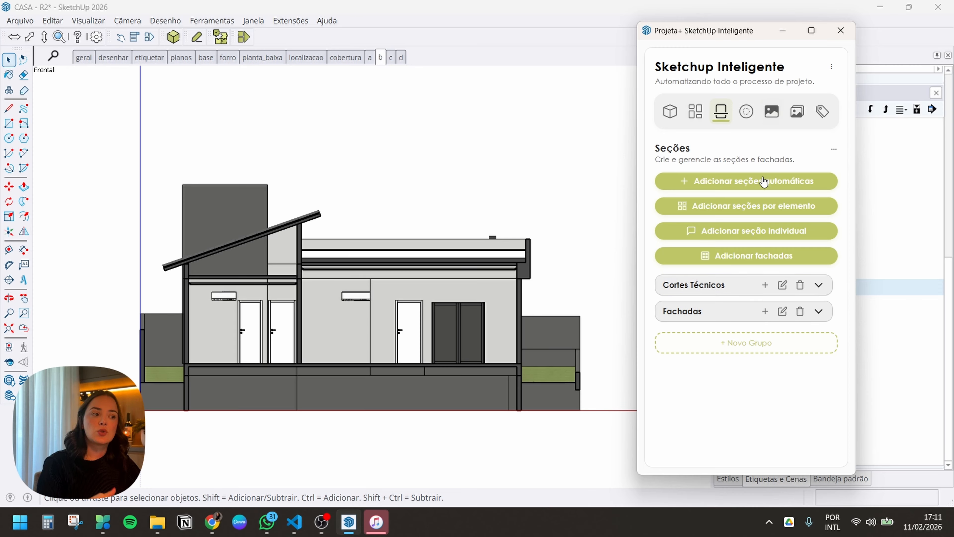
Expand the Cortes Técnicos group and examine the Pontos Técnicos section's code, style and visible tags
{"action": "left_click", "coordinate": [696, 285]}
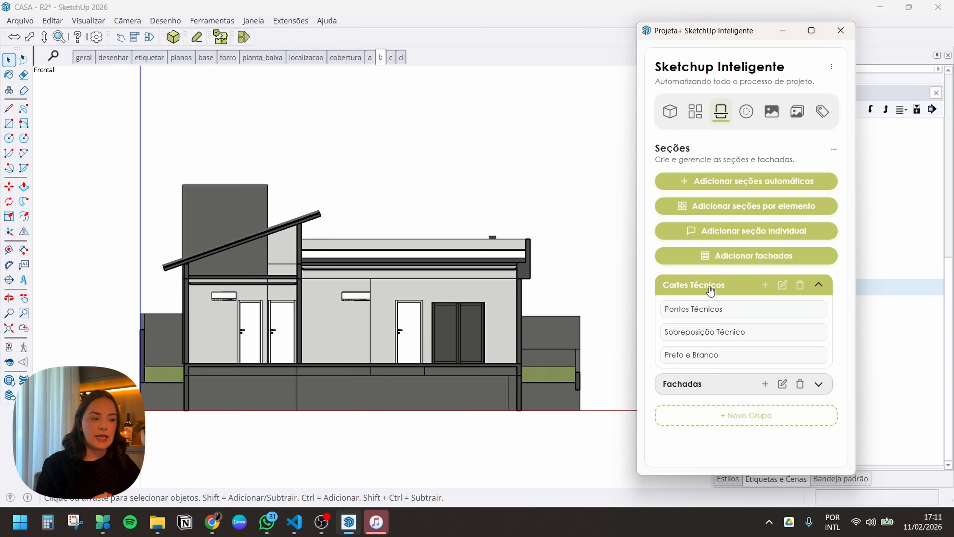
{"action": "left_click", "coordinate": [720, 312]}
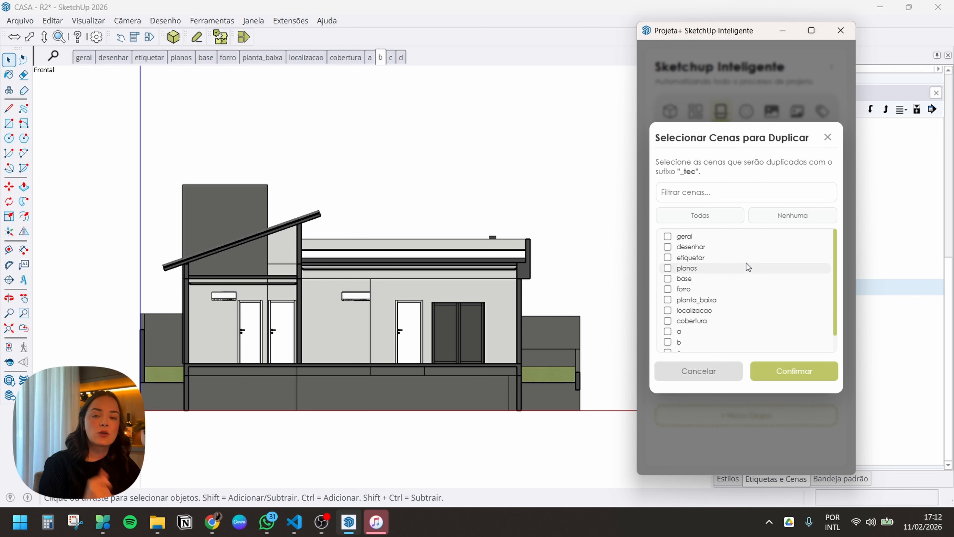
{"action": "key", "text": "Escape"}
{"action": "right_click", "coordinate": [726, 313]}
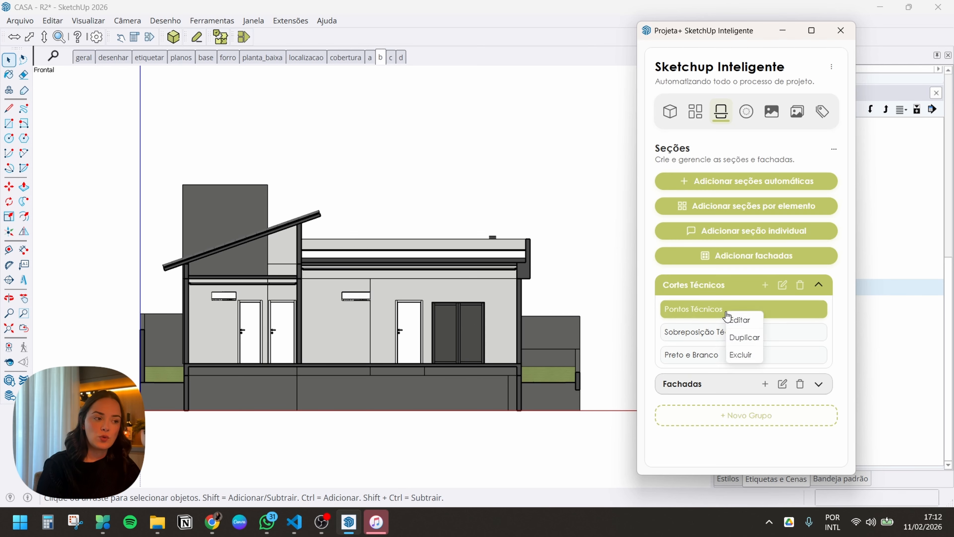
{"action": "left_click", "coordinate": [736, 323]}
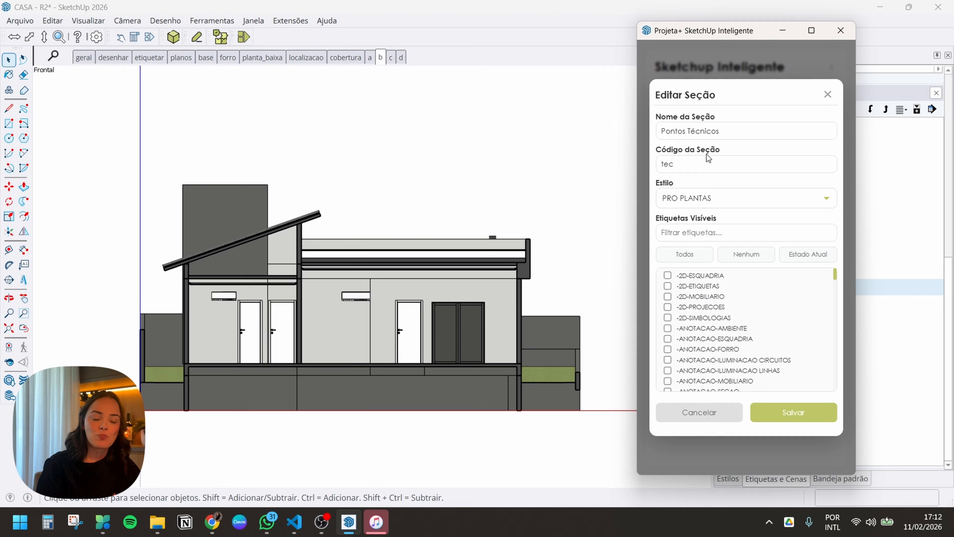
{"action": "left_click_drag", "start_coordinate": [678, 165], "coordinate": [663, 165]}
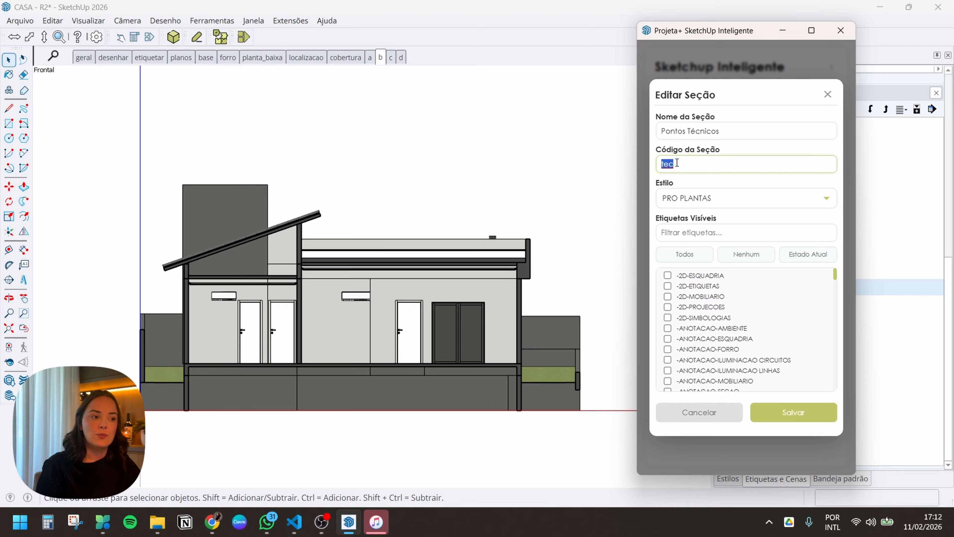
{"action": "left_click", "coordinate": [694, 164]}
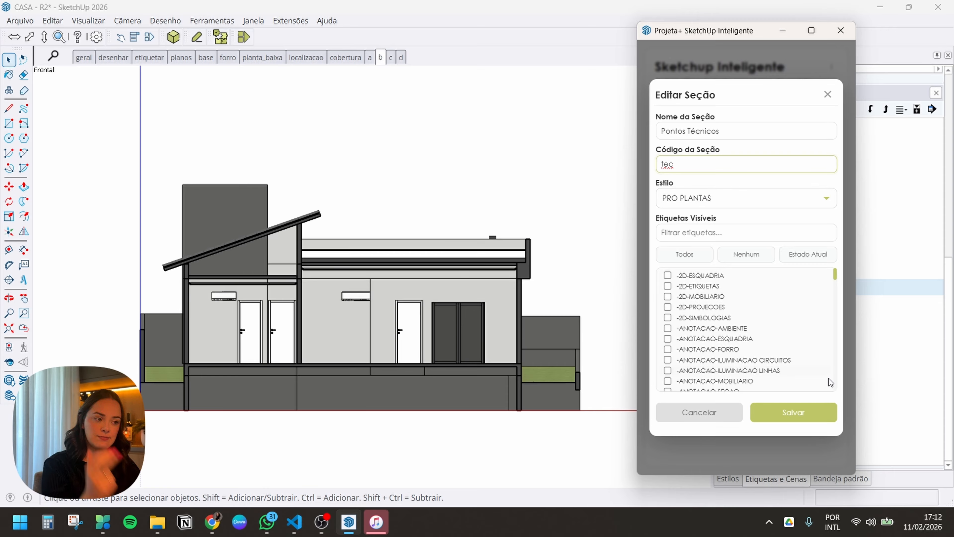
{"action": "left_click", "coordinate": [794, 415]}
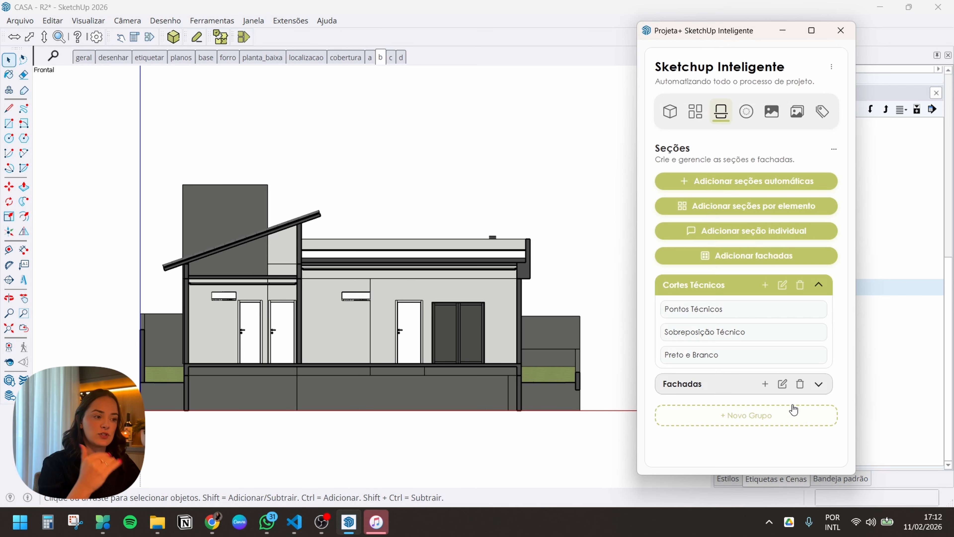
Duplicate scenes a, b, c and d as Pontos Técnicos sections with the _tec suffix
{"action": "left_click", "coordinate": [725, 316]}
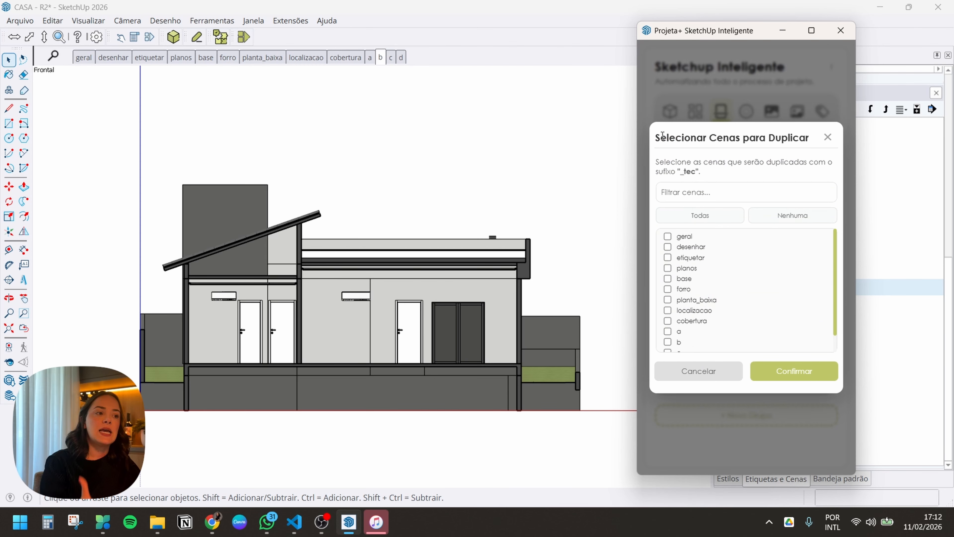
{"action": "left_click_drag", "start_coordinate": [662, 135], "coordinate": [733, 134]}
{"action": "scroll", "coordinate": [702, 290], "scroll_direction": "down", "scroll_amount": 2}
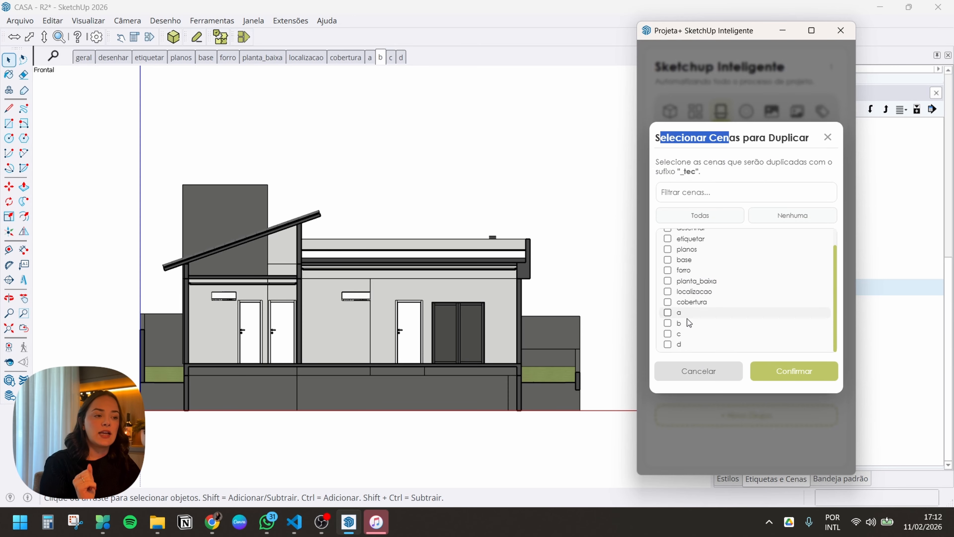
{"action": "left_click", "coordinate": [668, 313]}
{"action": "left_click", "coordinate": [668, 323]}
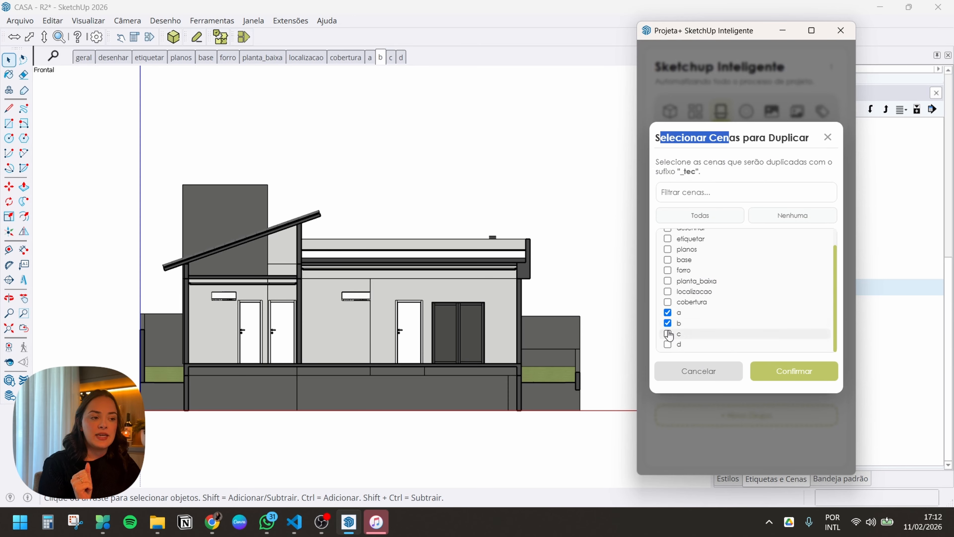
{"action": "left_click", "coordinate": [669, 334]}
{"action": "left_click", "coordinate": [679, 344]}
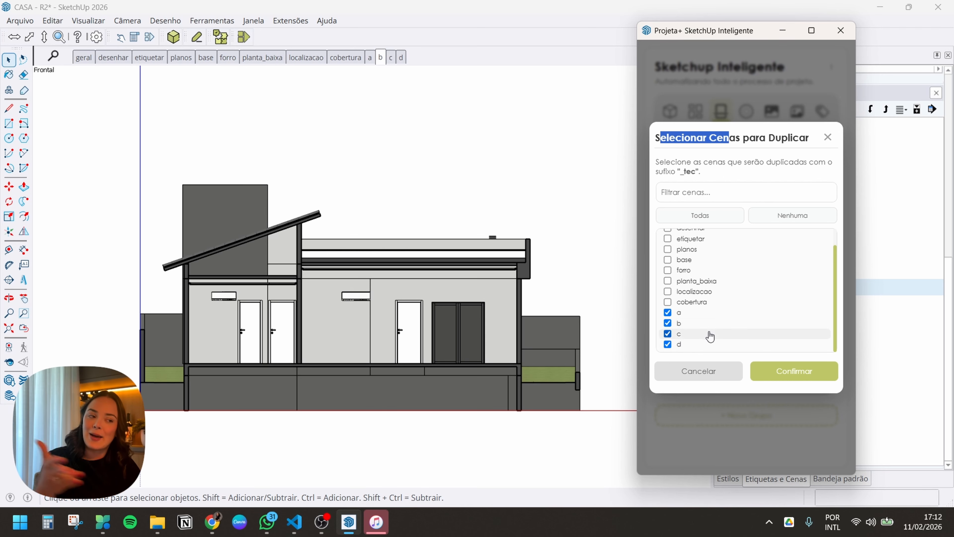
{"action": "left_click", "coordinate": [778, 379]}
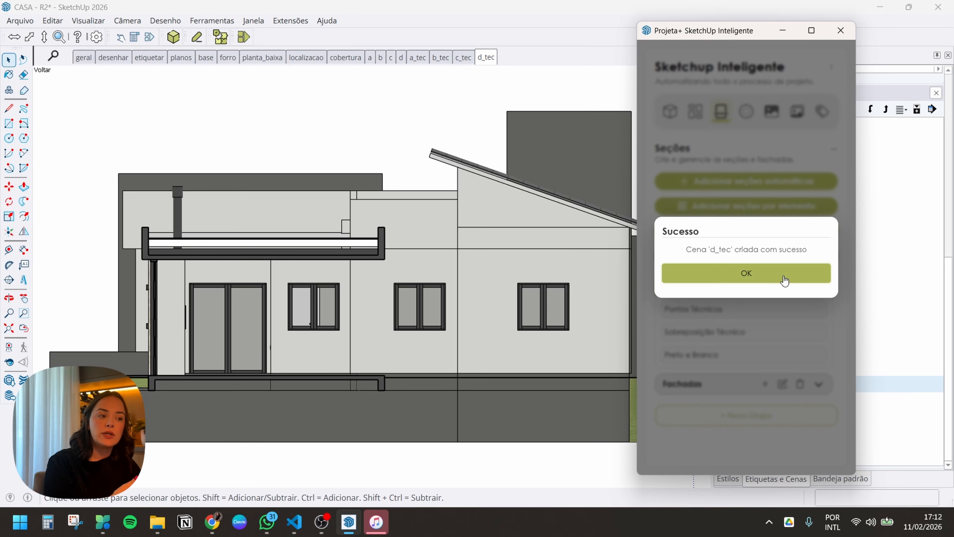
{"action": "left_click", "coordinate": [785, 277]}
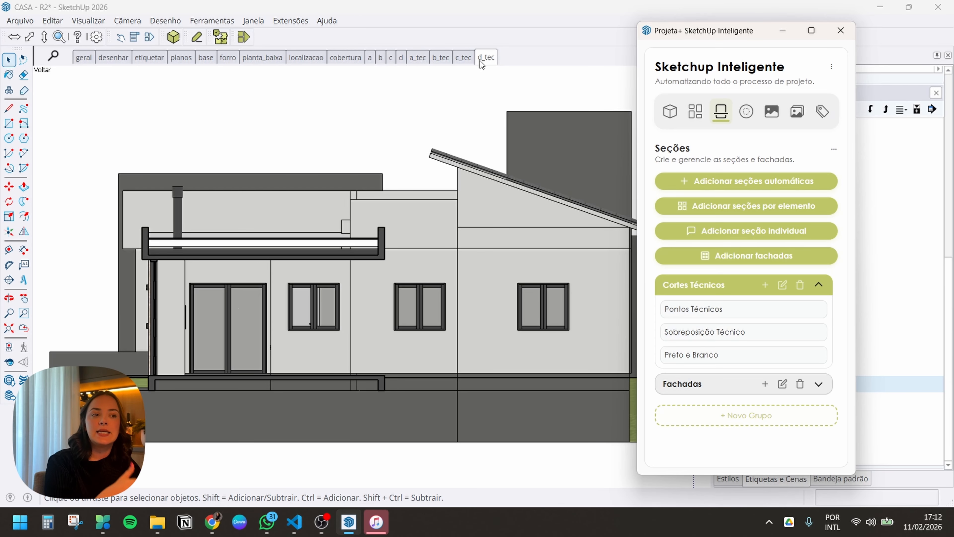
Duplicate scenes a, b, c and d as Preto e Branco sections with the _pb suffix
{"action": "left_click", "coordinate": [710, 357]}
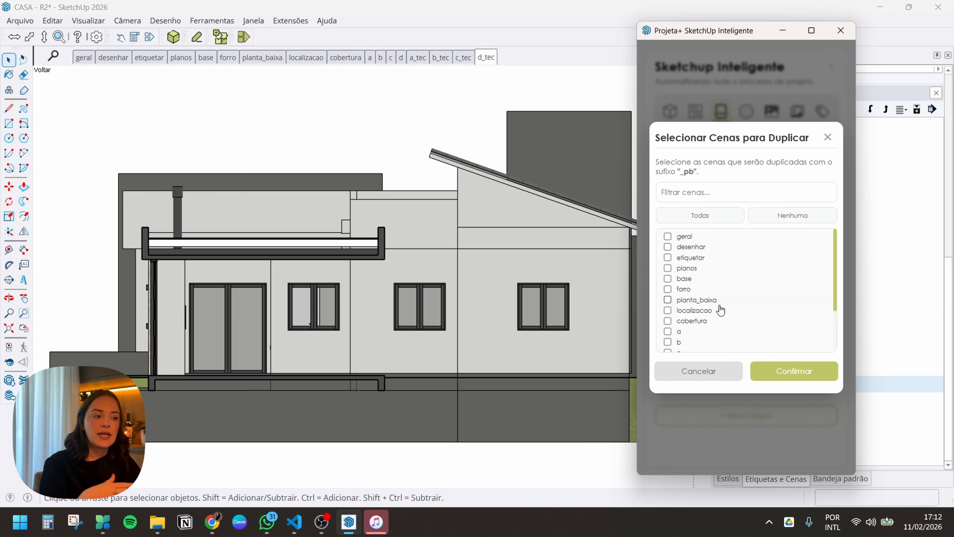
{"action": "scroll", "coordinate": [720, 324], "scroll_direction": "down", "scroll_amount": 2}
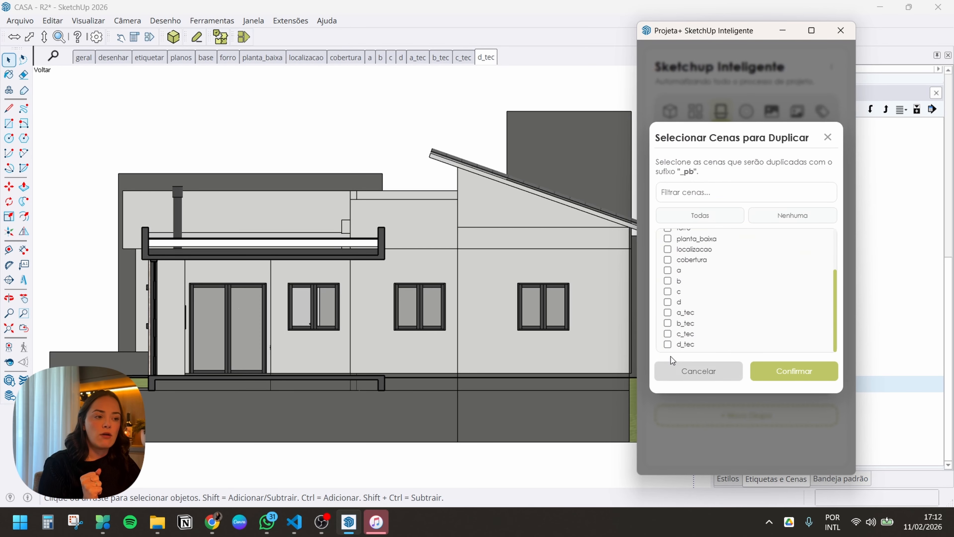
{"action": "left_click", "coordinate": [667, 270]}
{"action": "left_click", "coordinate": [668, 280]}
{"action": "left_click", "coordinate": [668, 291]}
{"action": "left_click", "coordinate": [668, 302]}
{"action": "left_click", "coordinate": [782, 372]}
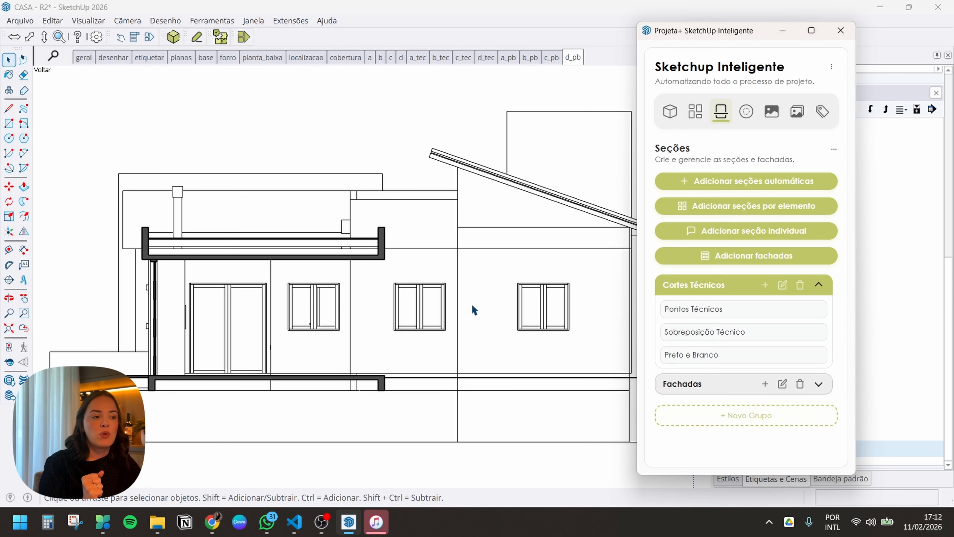
Examine the style and visible tags configured for the Preto e Branco section, then view the whole black-and-white section
{"action": "right_click", "coordinate": [677, 361]}
{"action": "left_click", "coordinate": [690, 367]}
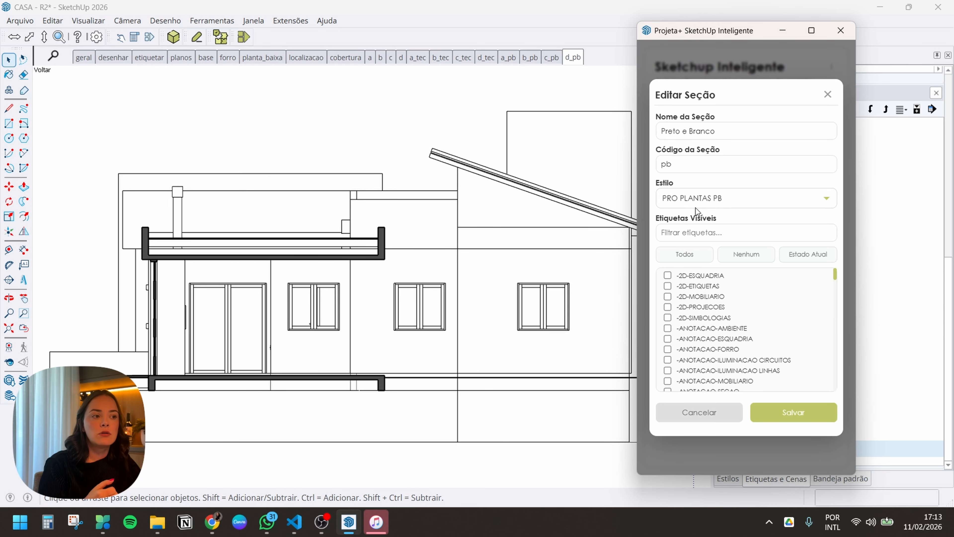
{"action": "scroll", "coordinate": [722, 319], "scroll_direction": "down", "scroll_amount": 5}
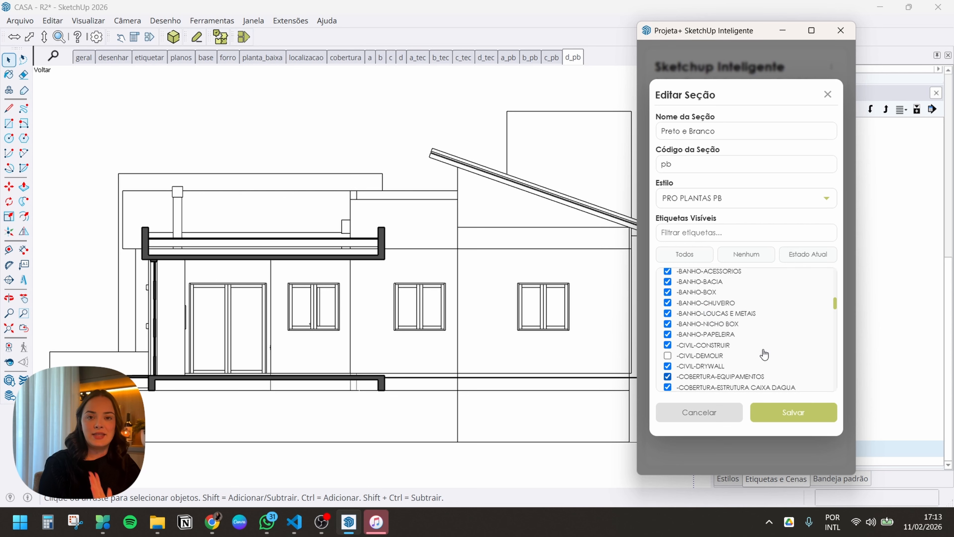
{"action": "left_click", "coordinate": [725, 419]}
{"action": "scroll", "coordinate": [510, 352], "scroll_direction": "down", "scroll_amount": 2}
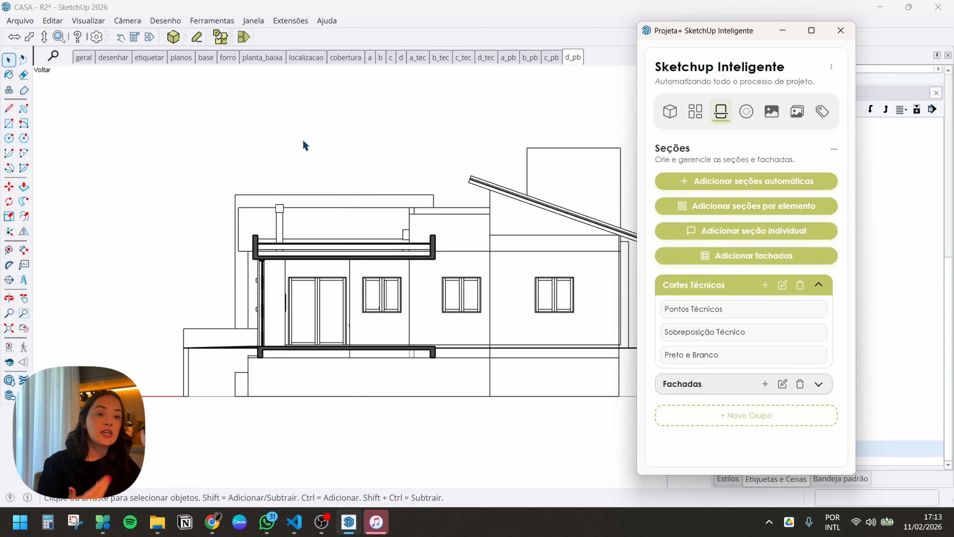
Look through the planos, etiquetar, desenhar and base scenes
{"action": "left_click", "coordinate": [178, 59]}
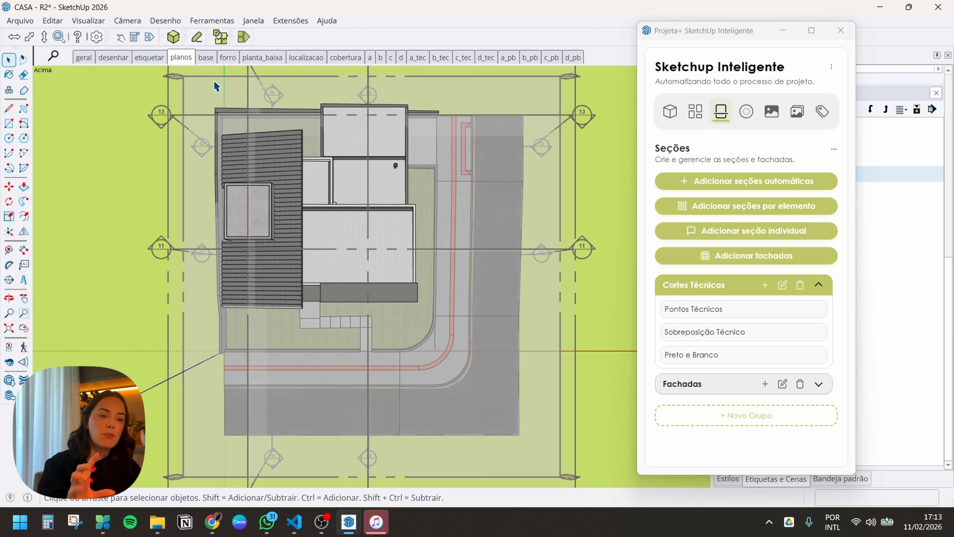
{"action": "left_click", "coordinate": [146, 58]}
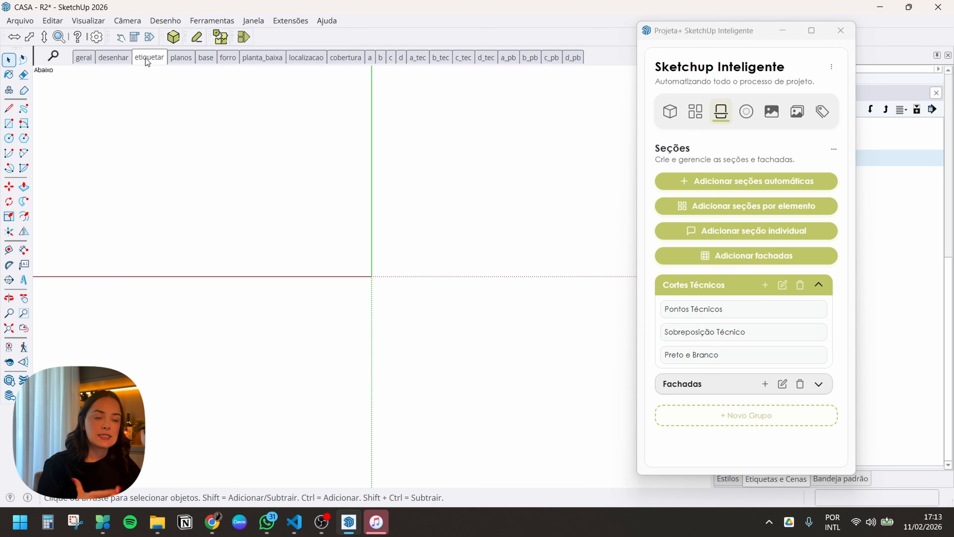
{"action": "left_click", "coordinate": [118, 61]}
{"action": "left_click", "coordinate": [206, 59]}
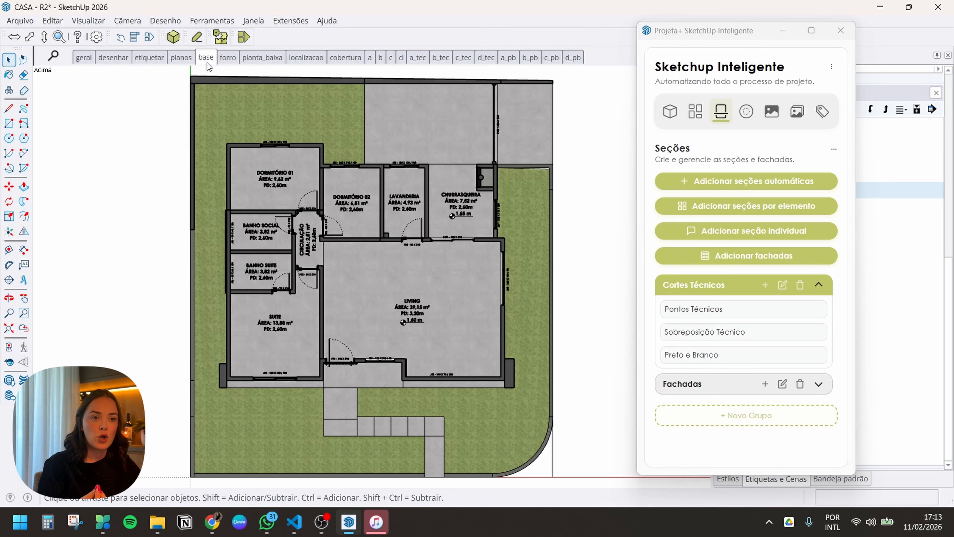
Insert the view symbol on the LIVING floor in the planta_baixa scene using the Projeta+ Anotações views option
{"action": "left_click", "coordinate": [253, 59]}
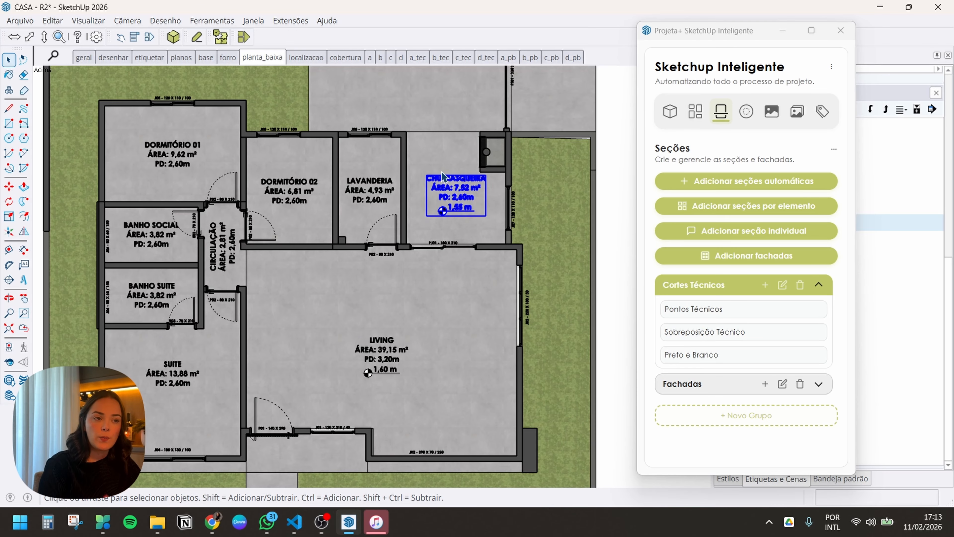
{"action": "left_click", "coordinate": [197, 37]}
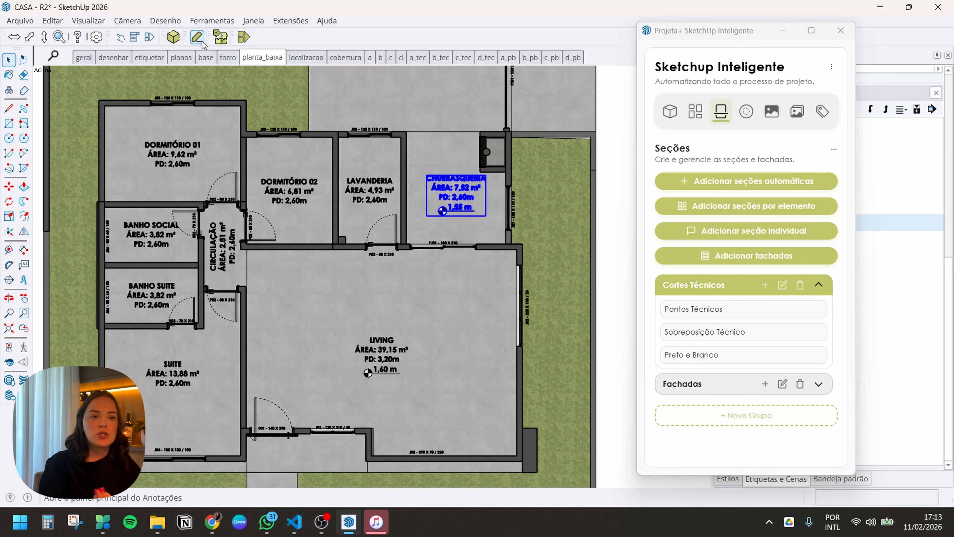
{"action": "left_click_drag", "start_coordinate": [731, 30], "coordinate": [657, 38]}
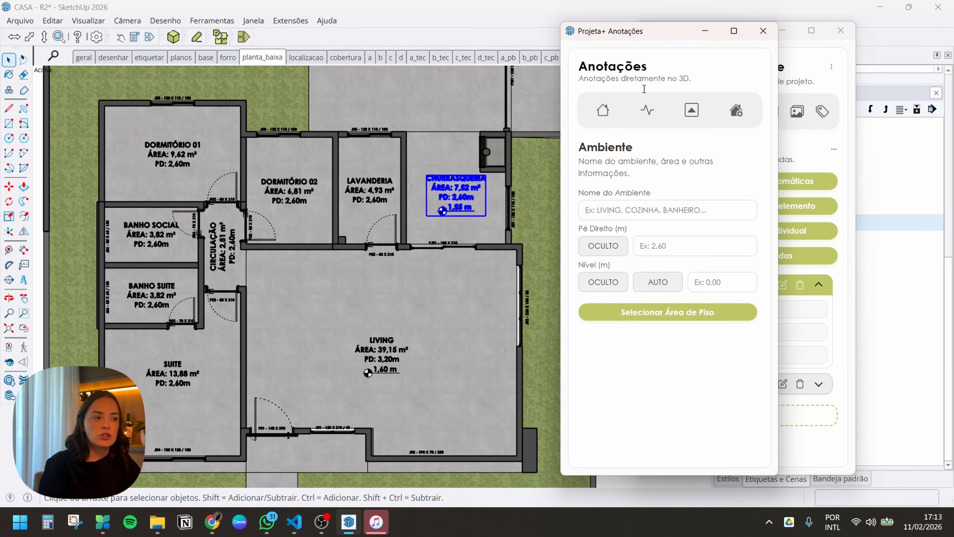
{"action": "left_click", "coordinate": [636, 119]}
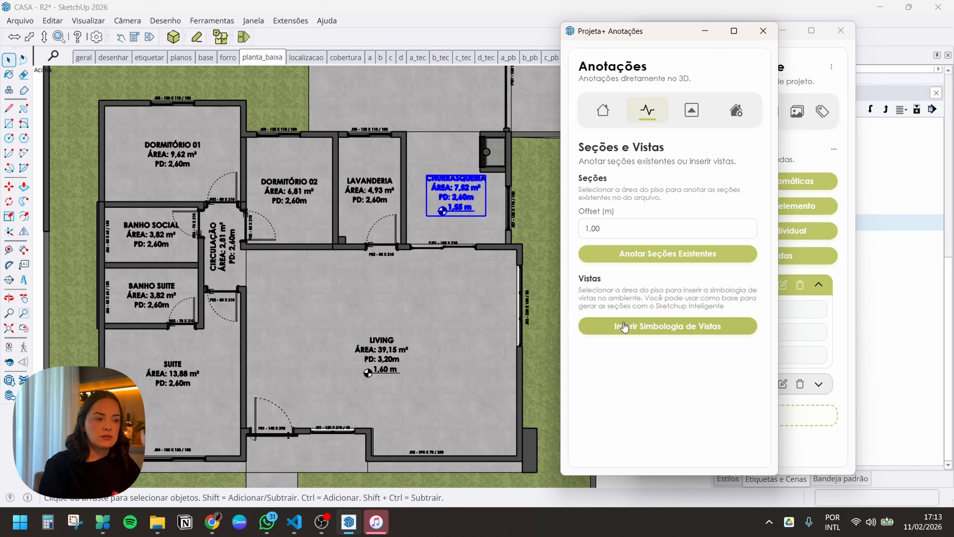
{"action": "left_click", "coordinate": [637, 330]}
{"action": "left_click", "coordinate": [448, 324]}
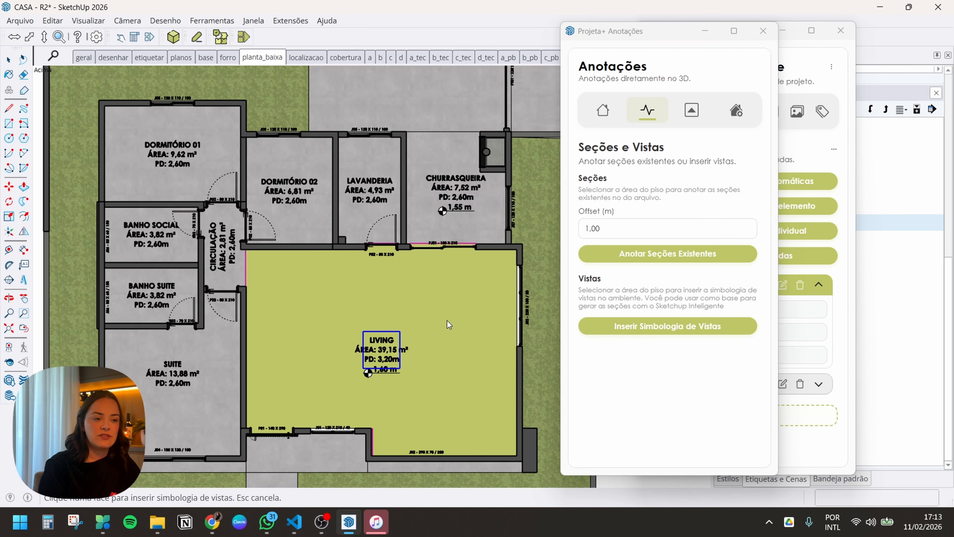
Move the inserted view symbol straight up so it sits just above the LIVING room label
{"action": "key", "text": "space"}
{"action": "key", "text": "m"}
{"action": "left_click", "coordinate": [433, 331]}
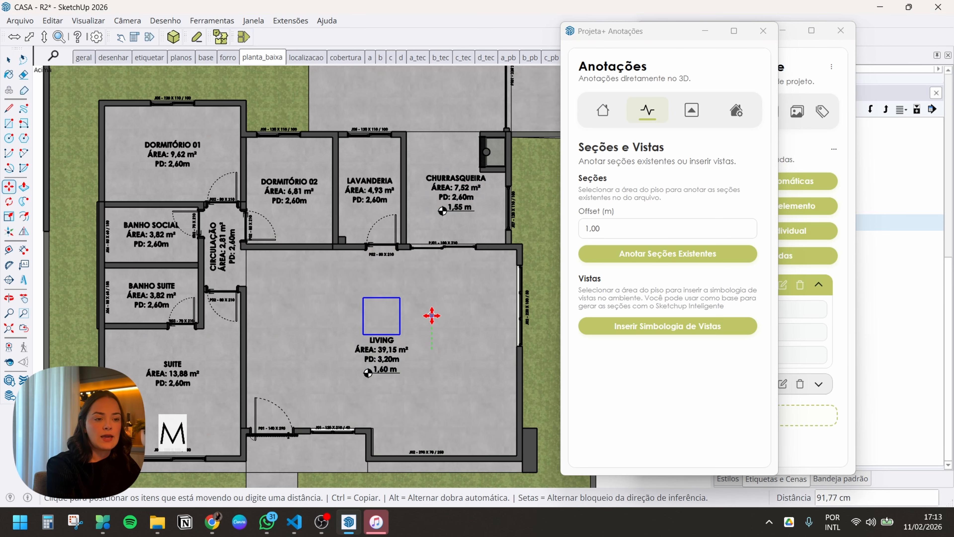
{"action": "key", "text": "space"}
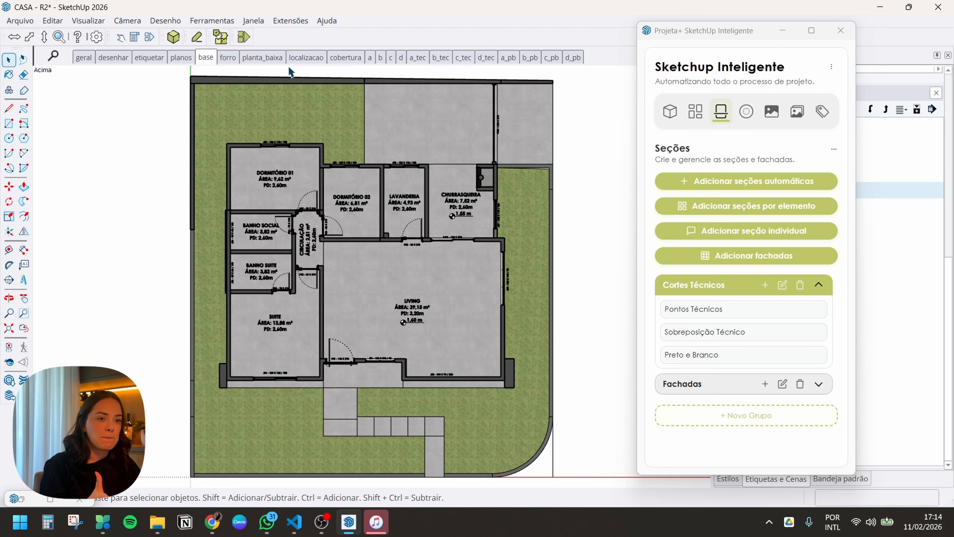
Make the -ANOTACAO-VISTA tag visible in the Planta Baixa plan of the Arquitetônico group and save the configuration
{"action": "left_click", "coordinate": [266, 61]}
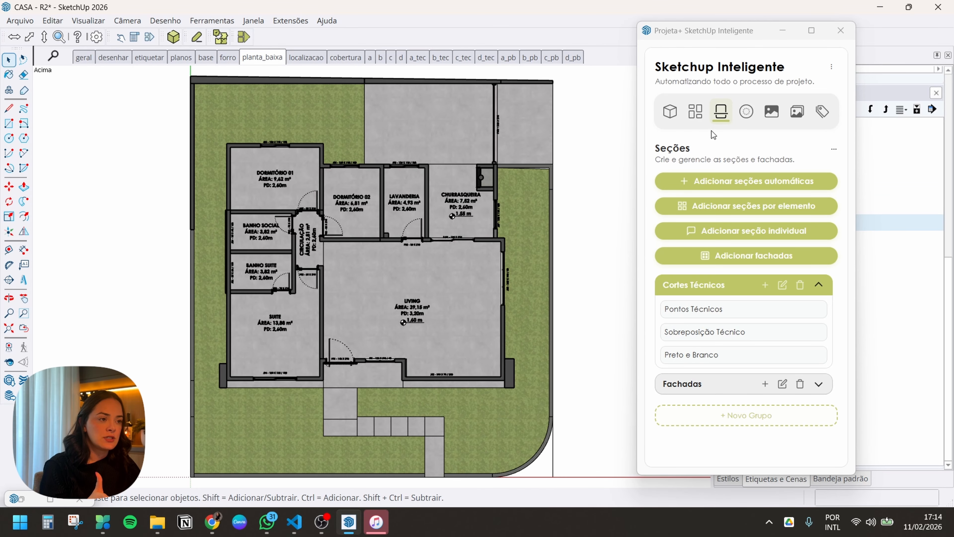
{"action": "left_click", "coordinate": [695, 111]}
{"action": "scroll", "coordinate": [724, 365], "scroll_direction": "down", "scroll_amount": 1}
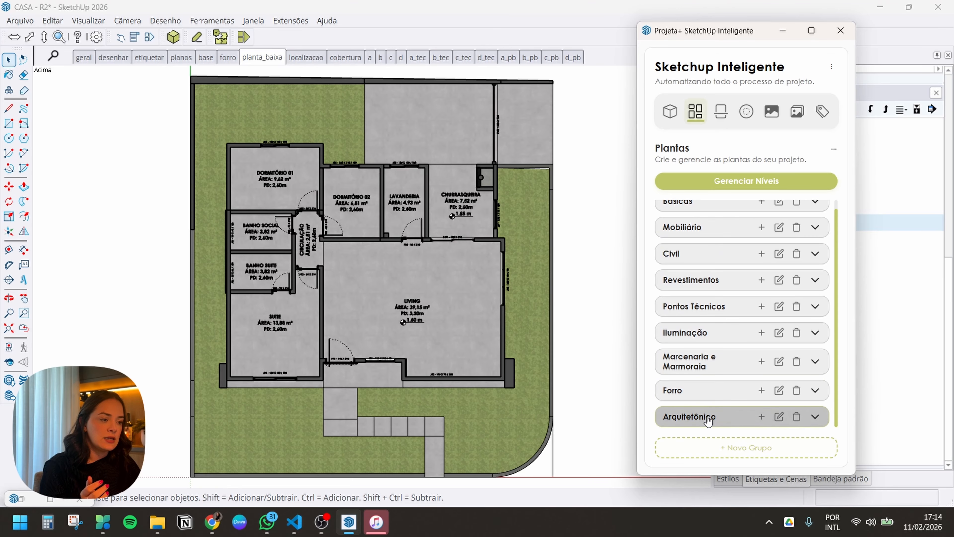
{"action": "left_click", "coordinate": [716, 419]}
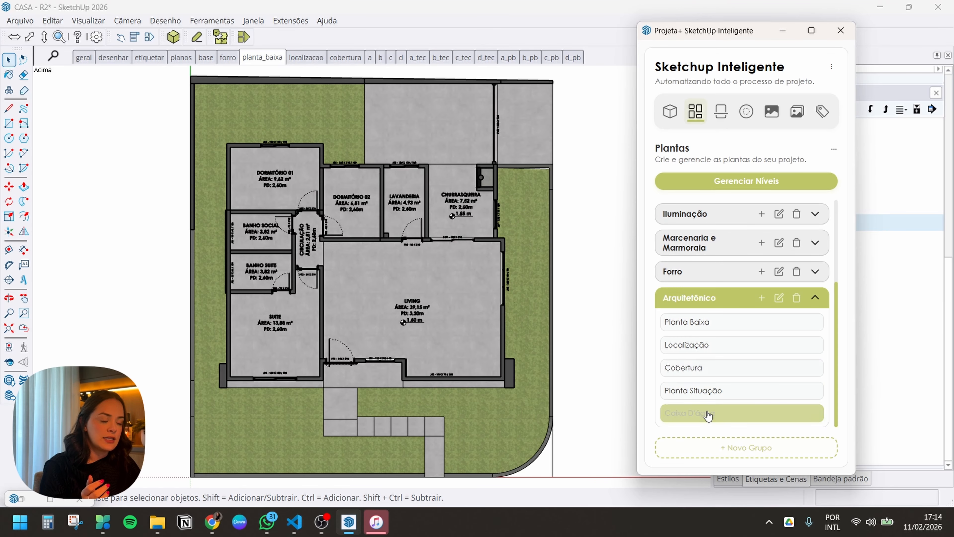
{"action": "right_click", "coordinate": [725, 333]}
{"action": "left_click", "coordinate": [725, 333]}
{"action": "scroll", "coordinate": [781, 383], "scroll_direction": "up", "scroll_amount": 2}
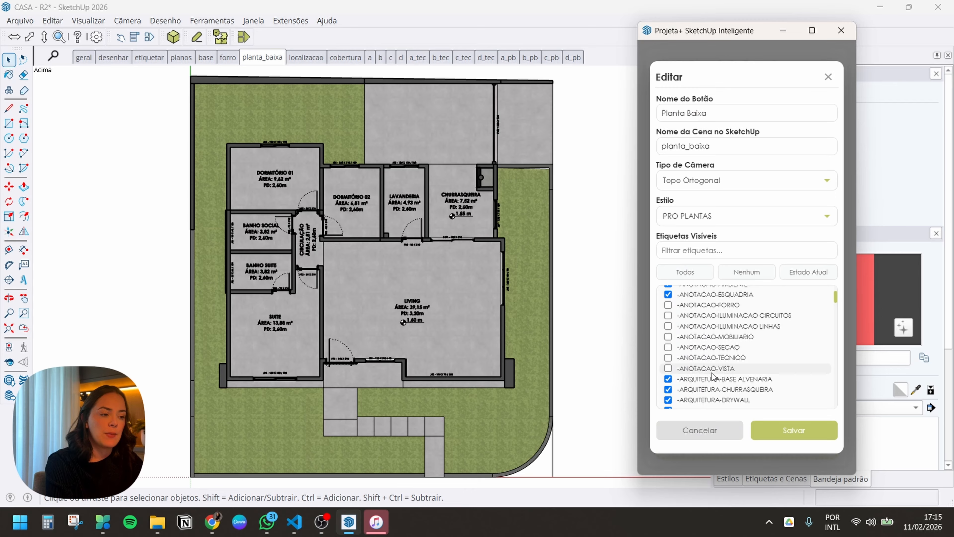
{"action": "left_click", "coordinate": [669, 369]}
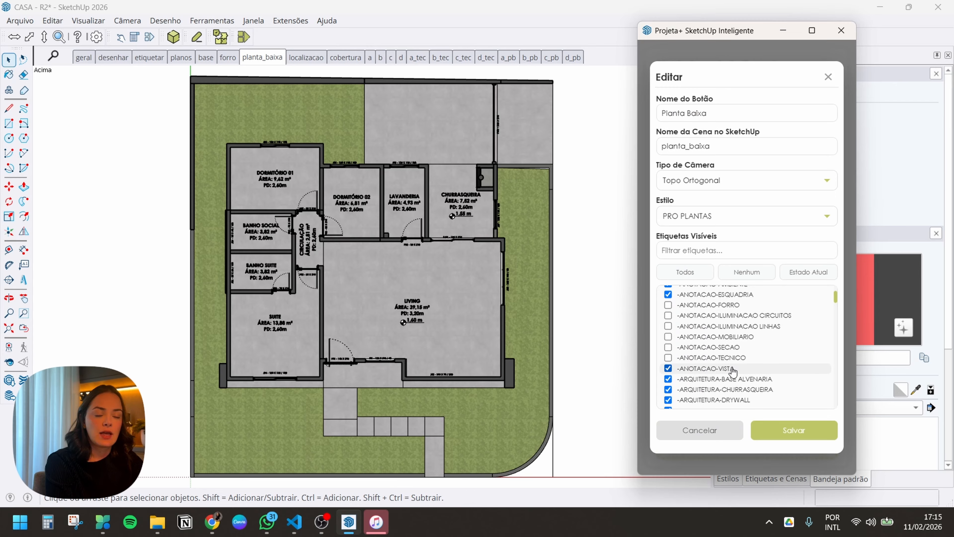
{"action": "left_click", "coordinate": [812, 436]}
{"action": "scroll", "coordinate": [712, 359], "scroll_direction": "down", "scroll_amount": 3}
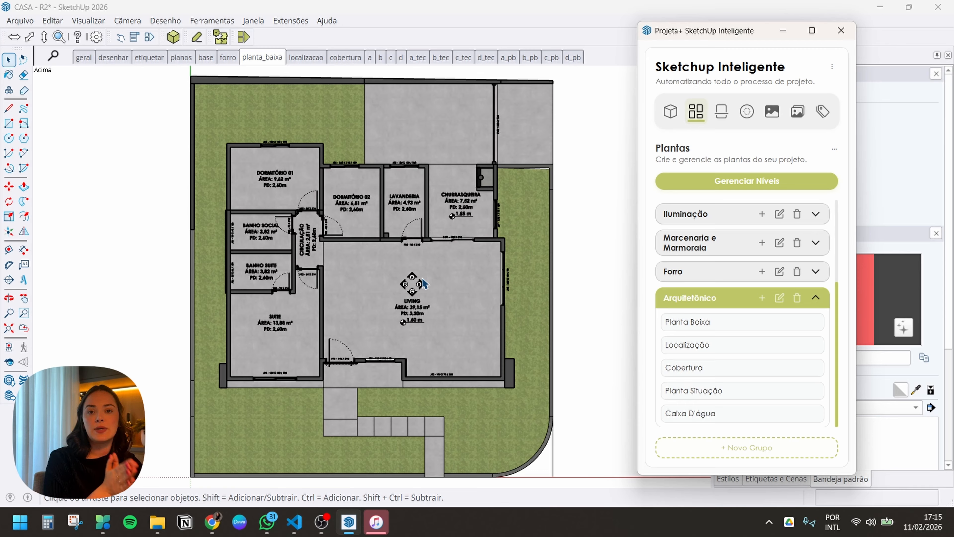
Examine the LIVING floor, room label and view symbol in the floor plan alongside the section creation options
{"action": "left_click", "coordinate": [721, 111]}
{"action": "scroll", "coordinate": [373, 331], "scroll_direction": "up", "scroll_amount": 2}
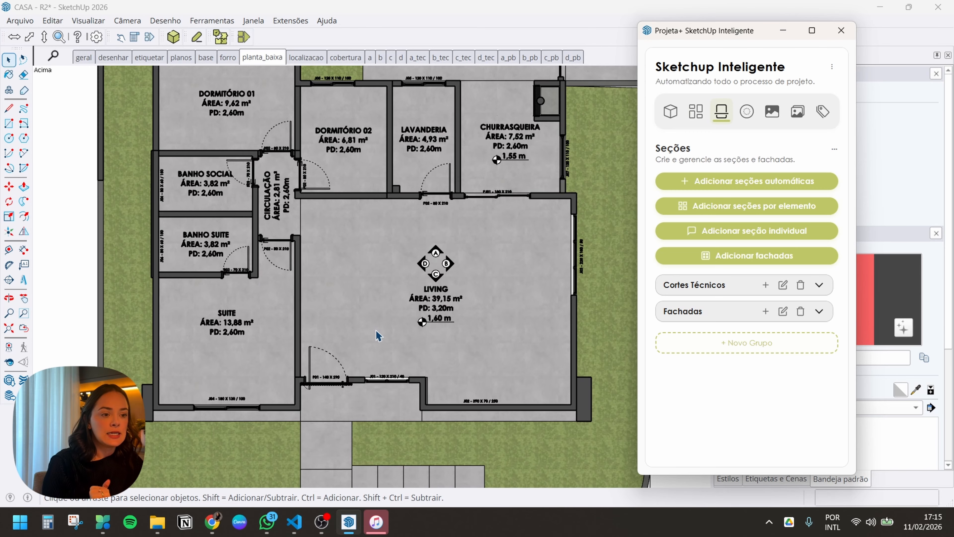
{"action": "scroll", "coordinate": [462, 284], "scroll_direction": "up", "scroll_amount": 2}
{"action": "left_click", "coordinate": [447, 303]}
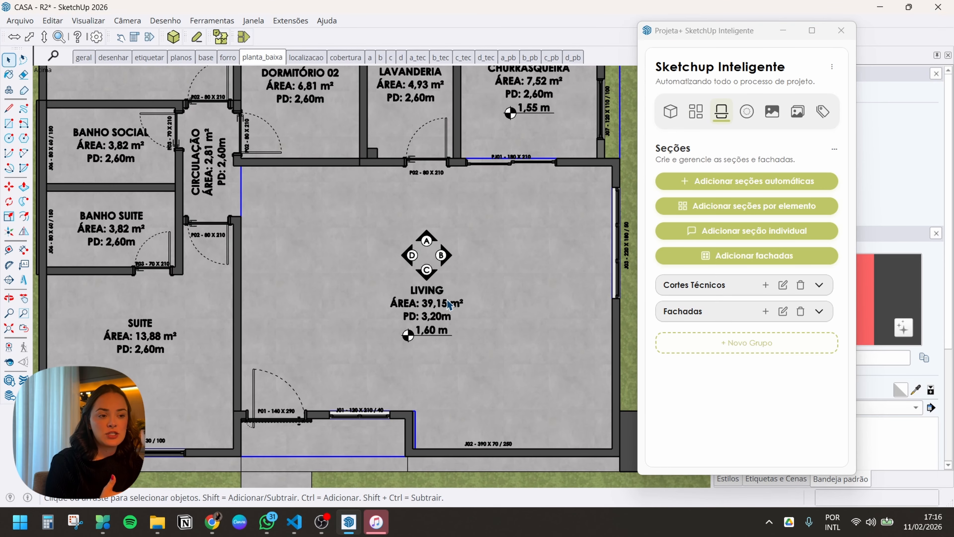
{"action": "left_click", "coordinate": [433, 295]}
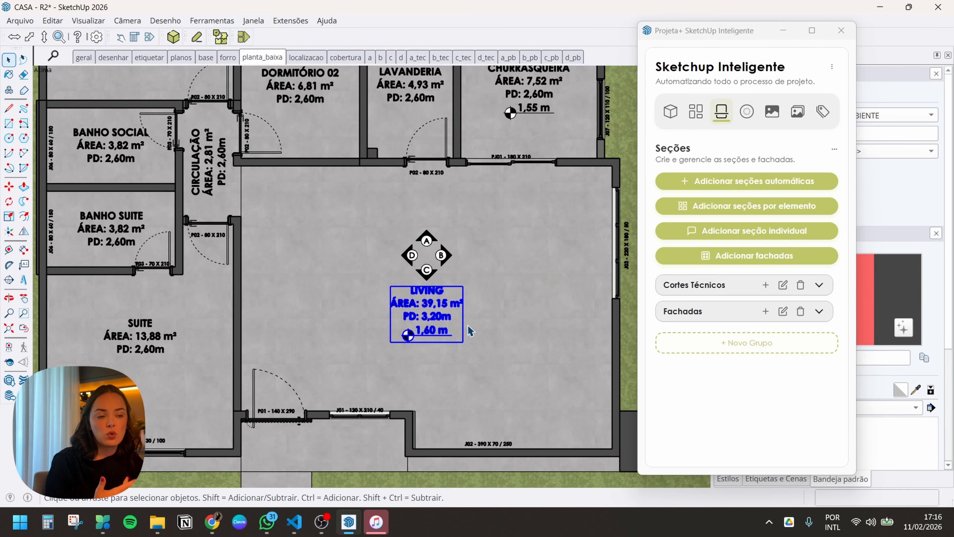
{"action": "left_click", "coordinate": [443, 259]}
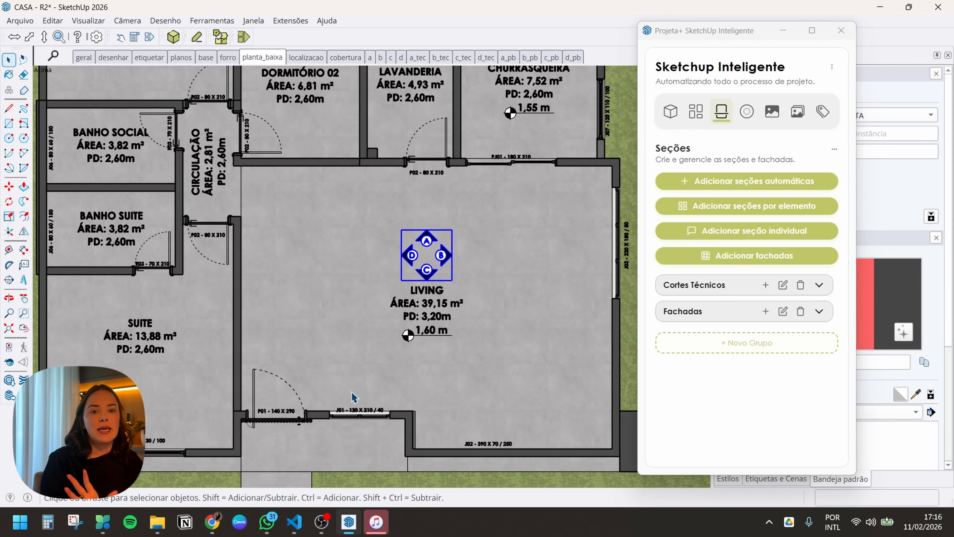
{"action": "scroll", "coordinate": [353, 396], "scroll_direction": "down", "scroll_amount": 2}
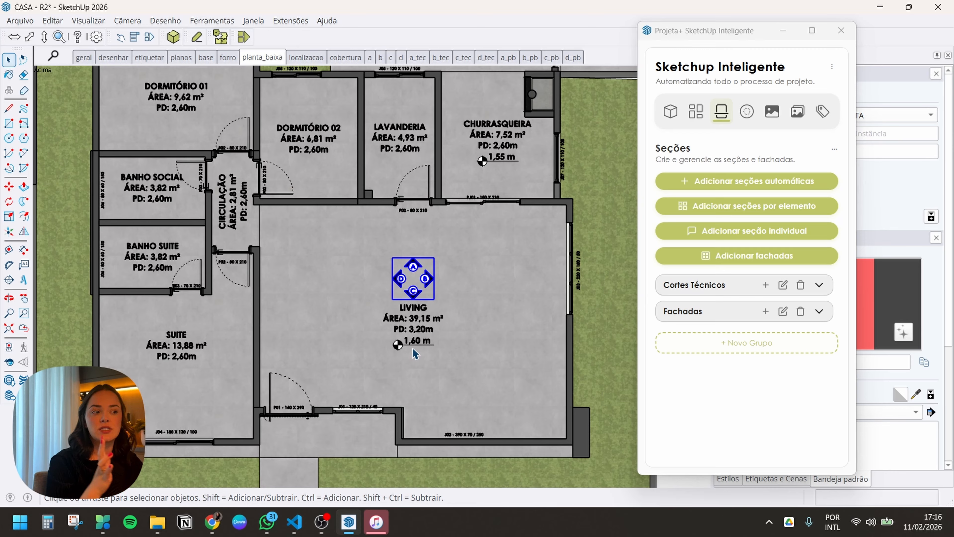
{"action": "left_click", "coordinate": [422, 310]}
{"action": "left_click", "coordinate": [423, 310]}
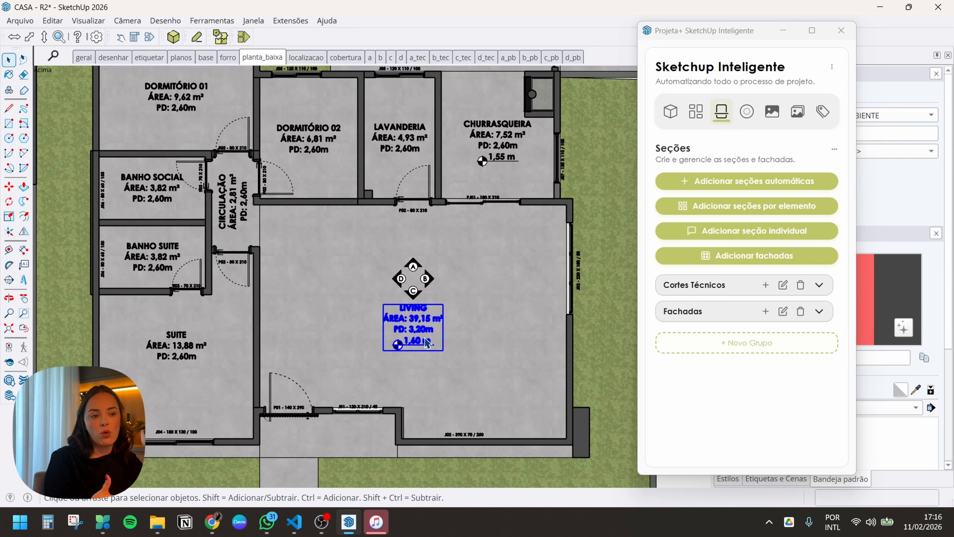
{"action": "left_click", "coordinate": [435, 279]}
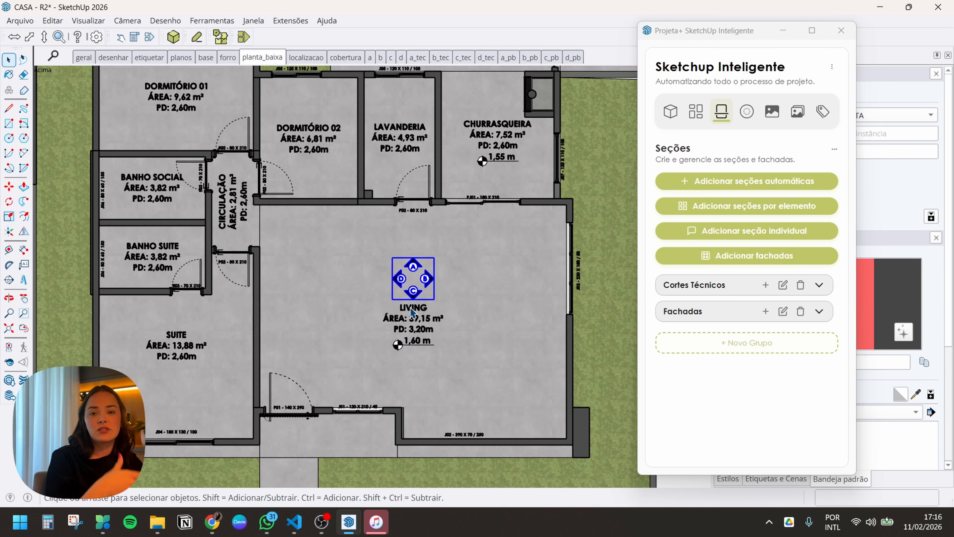
{"action": "left_click", "coordinate": [518, 354]}
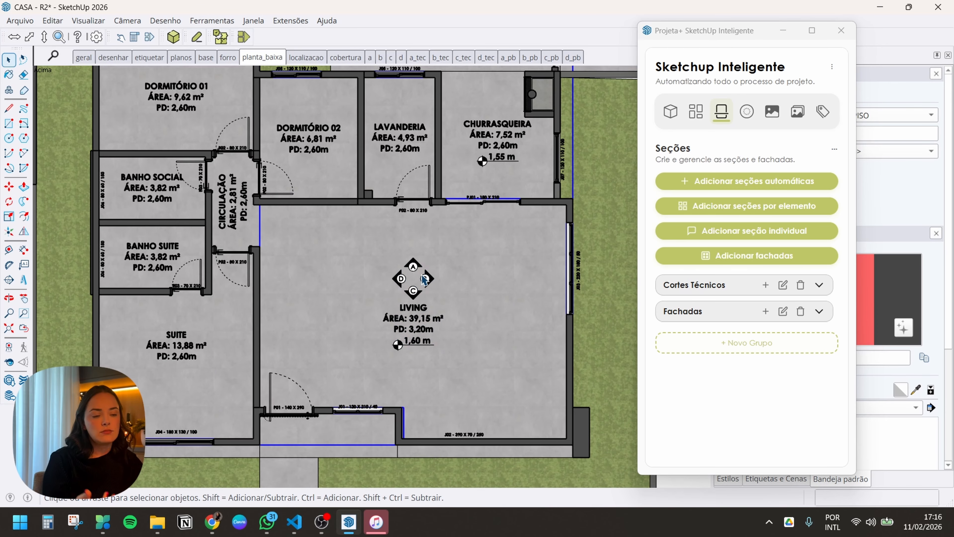
Draw a rectangle about 60 by 70 cm on the LIVING floor near the circulation wall and select its face and edges
{"action": "scroll", "coordinate": [469, 294], "scroll_direction": "down", "scroll_amount": 3}
{"action": "scroll", "coordinate": [386, 292], "scroll_direction": "up", "scroll_amount": 5}
{"action": "key", "text": "r"}
{"action": "left_click", "coordinate": [398, 297]}
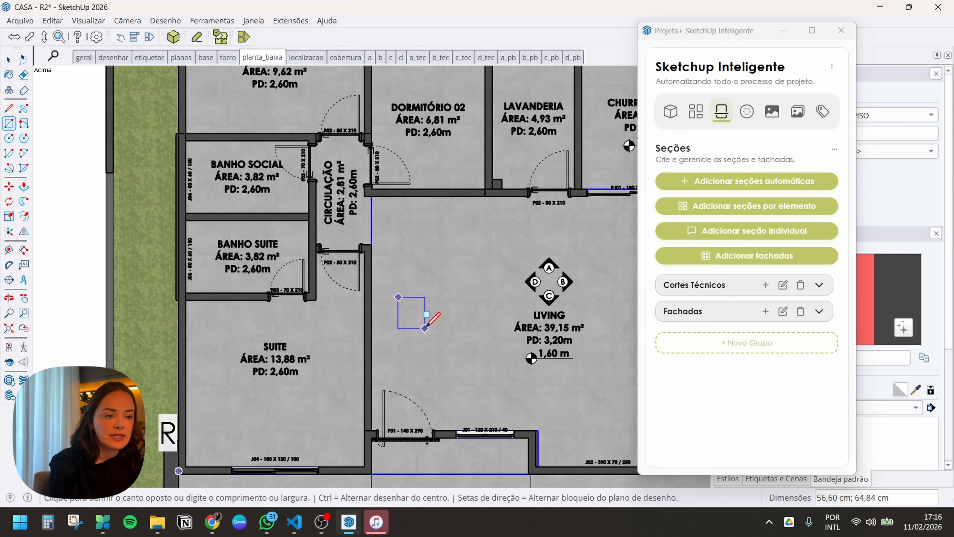
{"action": "left_click", "coordinate": [428, 331]}
{"action": "key", "text": "space"}
{"action": "double_click", "coordinate": [421, 326]}
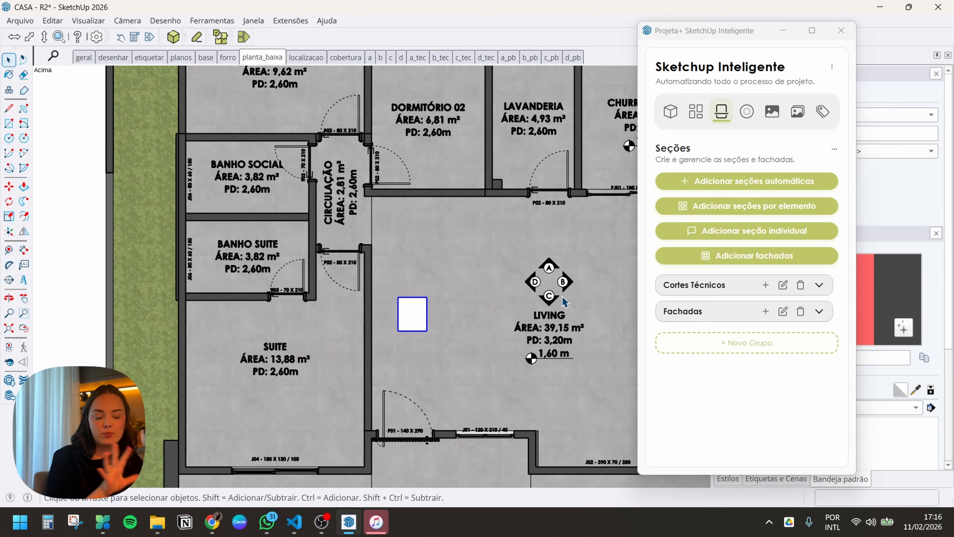
Move the rectangle further into the LIVING room, closer to the view symbol
{"action": "scroll", "coordinate": [407, 316], "scroll_direction": "up", "scroll_amount": 2}
{"action": "key", "text": "m"}
{"action": "left_click", "coordinate": [406, 315]}
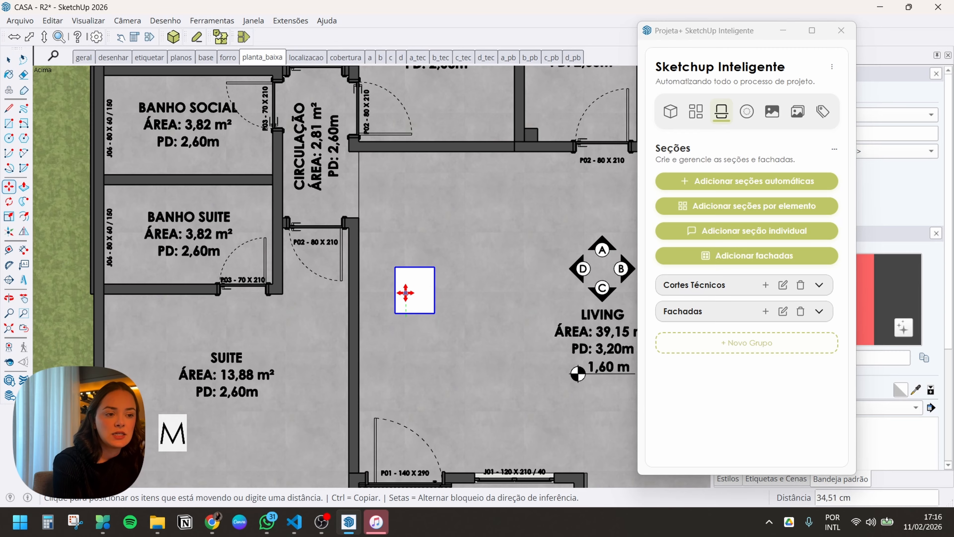
{"action": "left_click", "coordinate": [437, 292]}
{"action": "key", "text": "space"}
{"action": "scroll", "coordinate": [372, 346], "scroll_direction": "down", "scroll_amount": 2}
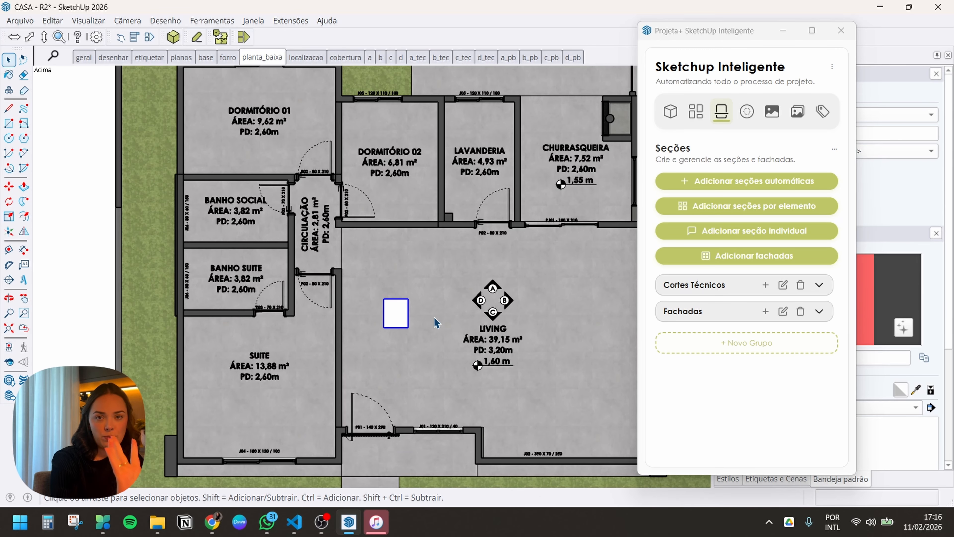
Create sections by element from the selected rectangle with the room name living, and view the living_a scene
{"action": "left_click", "coordinate": [713, 233]}
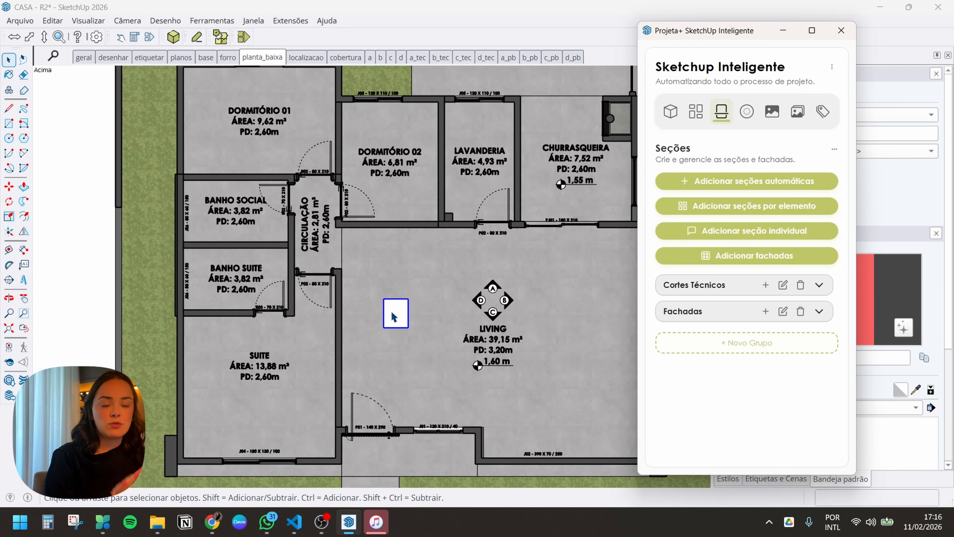
{"action": "left_click", "coordinate": [762, 214]}
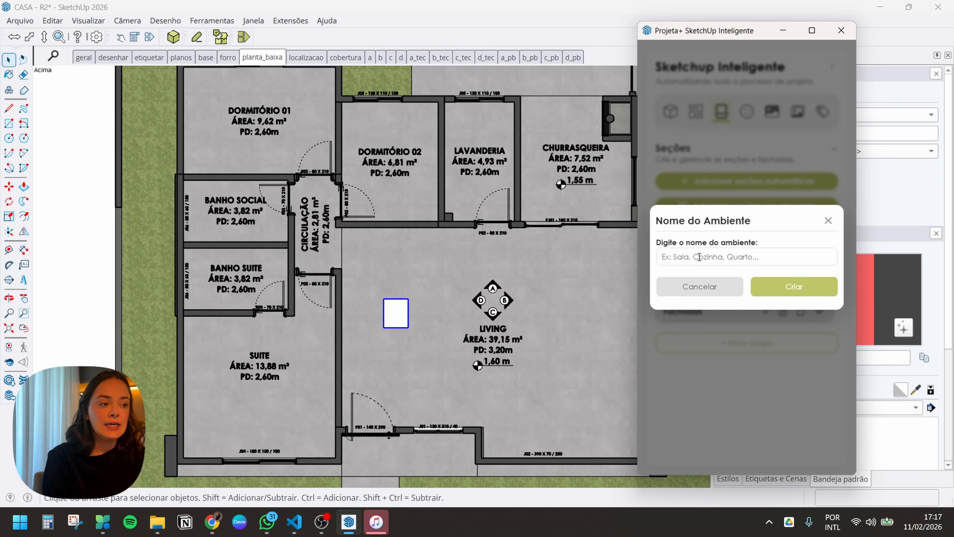
{"action": "left_click", "coordinate": [699, 259]}
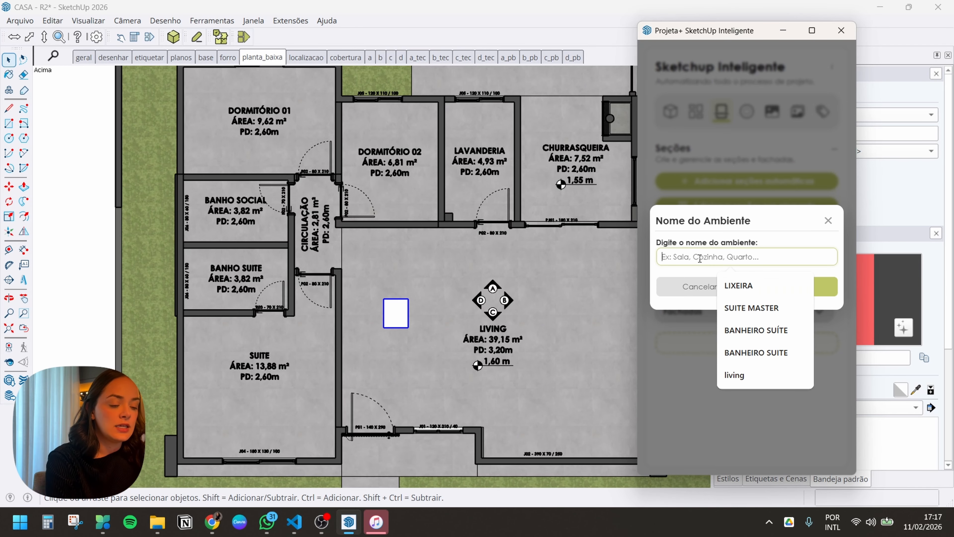
{"action": "type", "text": "living"}
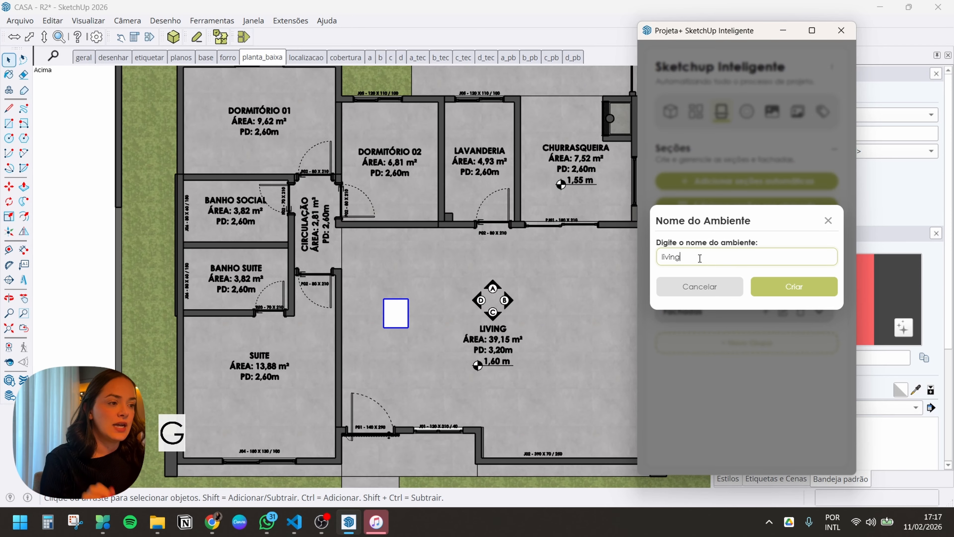
{"action": "left_click", "coordinate": [789, 287]}
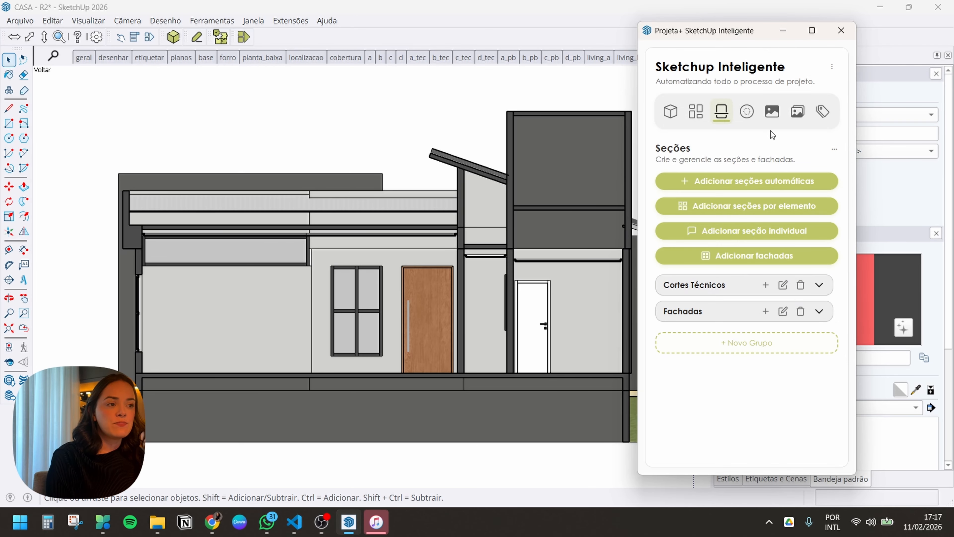
{"action": "left_click_drag", "start_coordinate": [712, 37], "coordinate": [810, 35]}
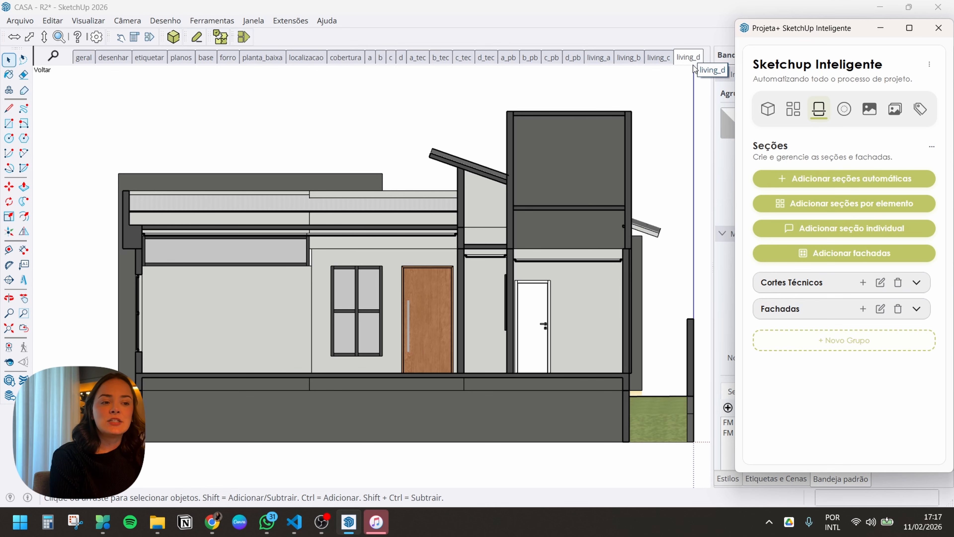
{"action": "left_click", "coordinate": [601, 59]}
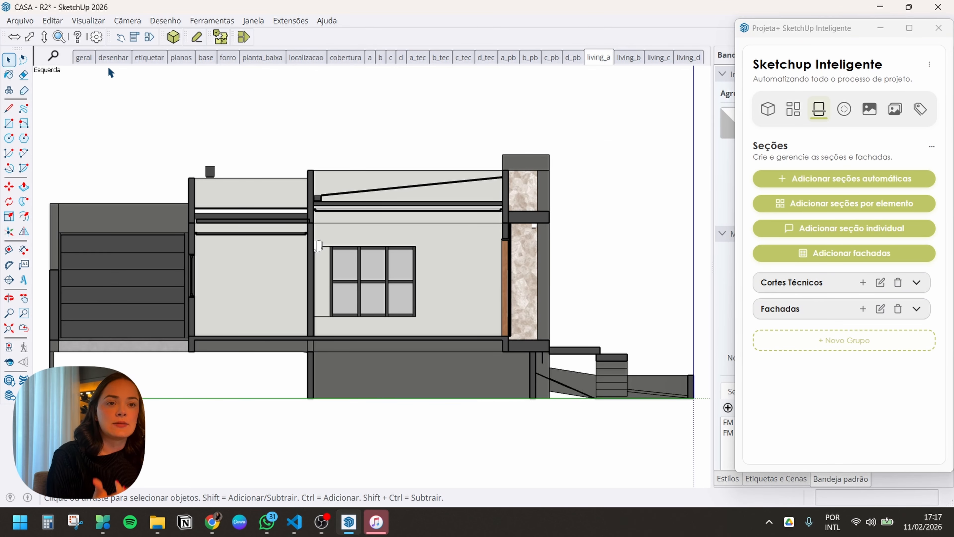
Hide the roof and ceiling pieces covering the living room in the planos scene
{"action": "left_click", "coordinate": [182, 58]}
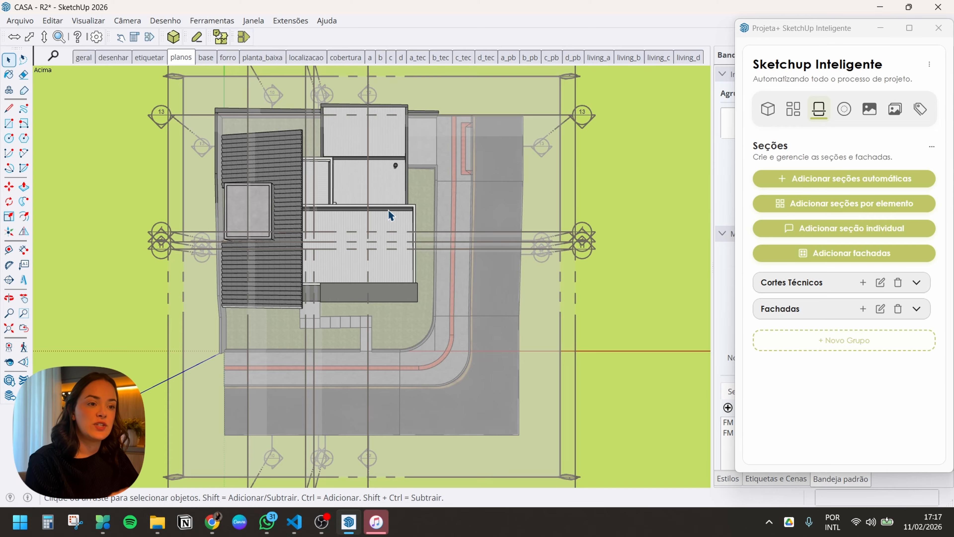
{"action": "scroll", "coordinate": [401, 222], "scroll_direction": "up", "scroll_amount": 2}
{"action": "middle_click_drag", "start_coordinate": [337, 231], "coordinate": [393, 228], "text": "shift"}
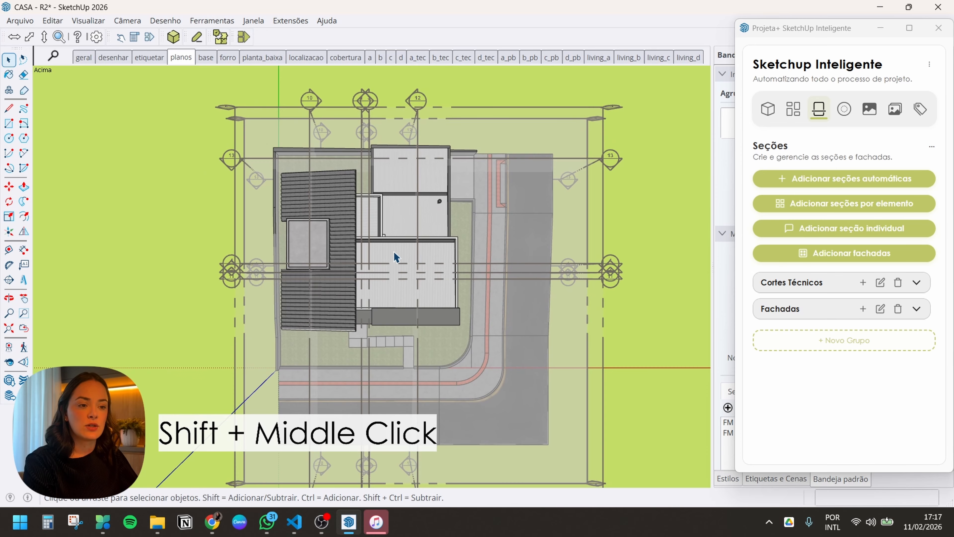
{"action": "left_click", "coordinate": [383, 256]}
{"action": "key", "text": "h"}
{"action": "scroll", "coordinate": [381, 260], "scroll_direction": "up", "scroll_amount": 2}
{"action": "left_click", "coordinate": [386, 258]}
{"action": "key", "text": "h"}
{"action": "scroll", "coordinate": [351, 272], "scroll_direction": "up", "scroll_amount": 4}
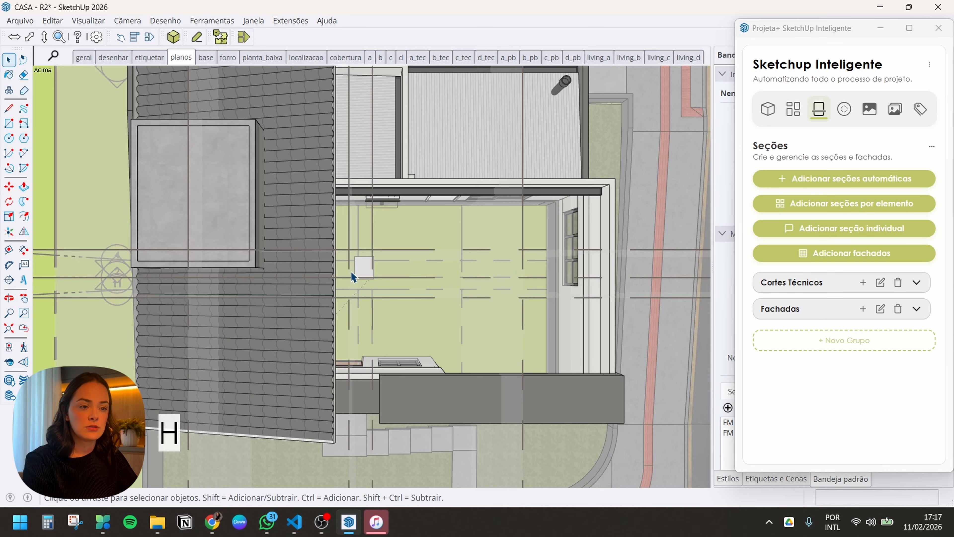
Select three of the section planes running through the LIVING room around the rectangle in the planos scene
{"action": "middle_click_drag", "start_coordinate": [365, 253], "coordinate": [382, 266], "text": "shift"}
{"action": "left_click", "coordinate": [389, 241]}
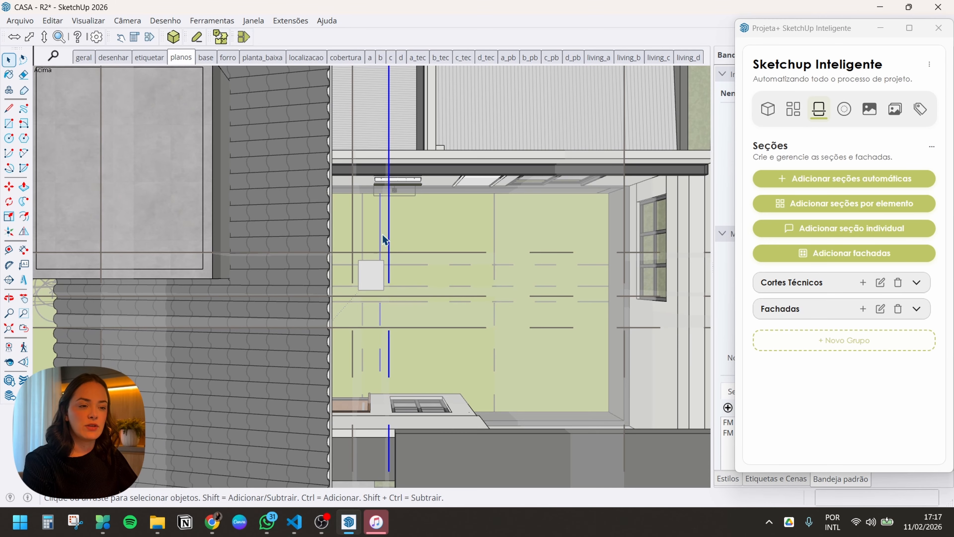
{"action": "left_click", "coordinate": [413, 252], "text": "shift"}
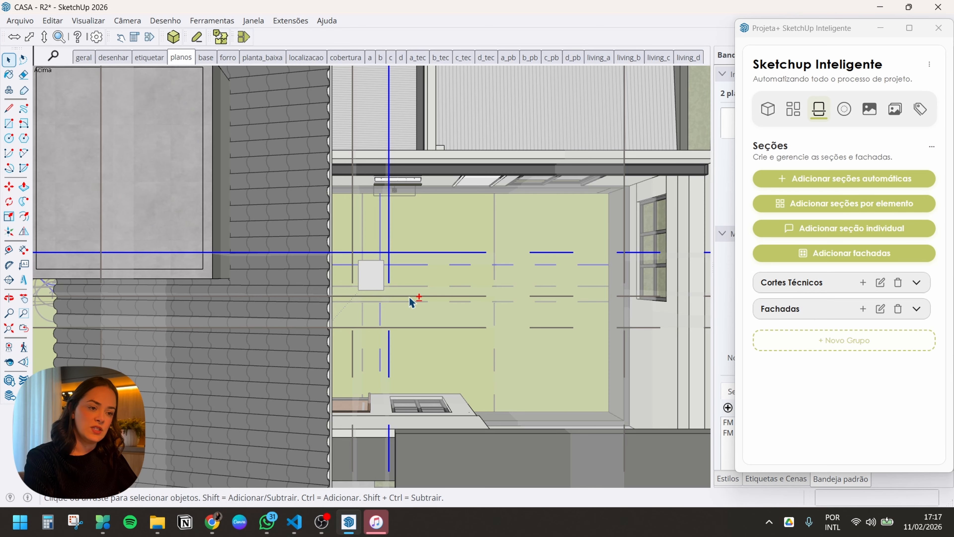
{"action": "left_click", "coordinate": [417, 297], "text": "shift"}
{"action": "scroll", "coordinate": [420, 296], "scroll_direction": "down", "scroll_amount": 2}
{"action": "middle_click_drag", "start_coordinate": [366, 342], "coordinate": [358, 305]}
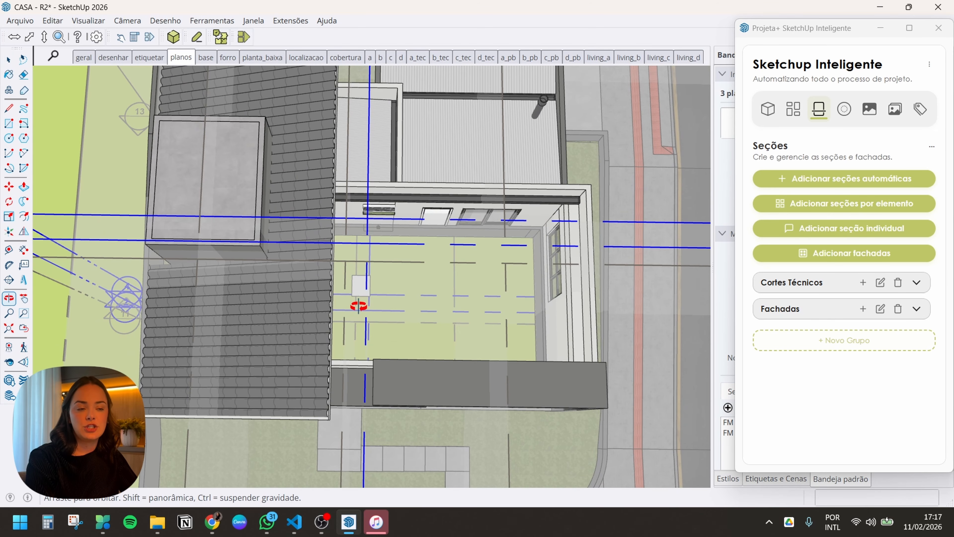
{"action": "key", "text": "space"}
View the living_a and living_b section scenes
{"action": "left_click", "coordinate": [601, 57]}
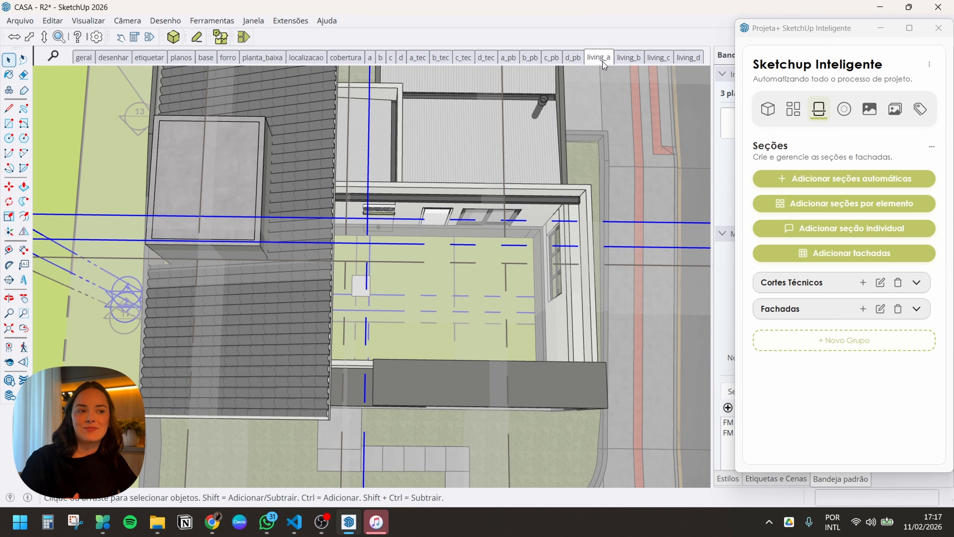
{"action": "scroll", "coordinate": [393, 286], "scroll_direction": "up", "scroll_amount": 3}
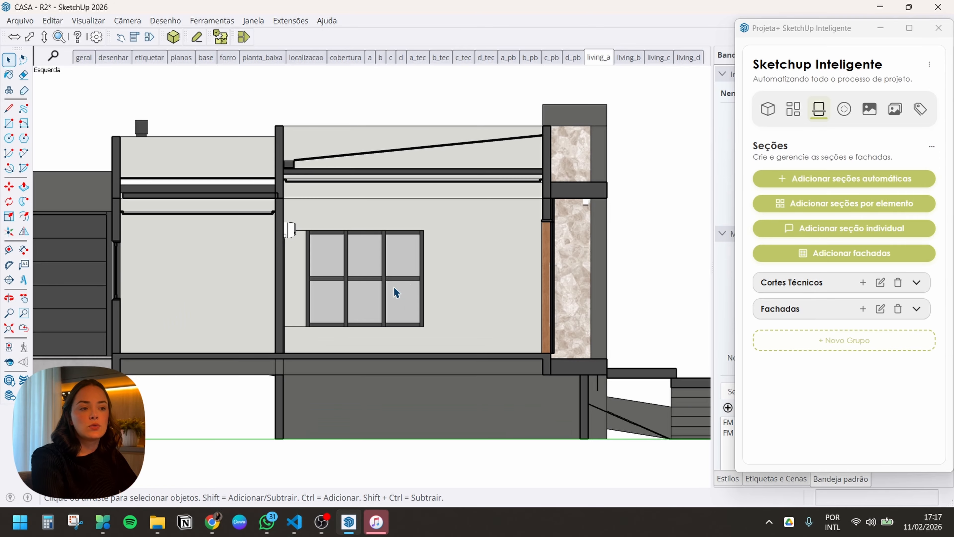
{"action": "left_click", "coordinate": [634, 59]}
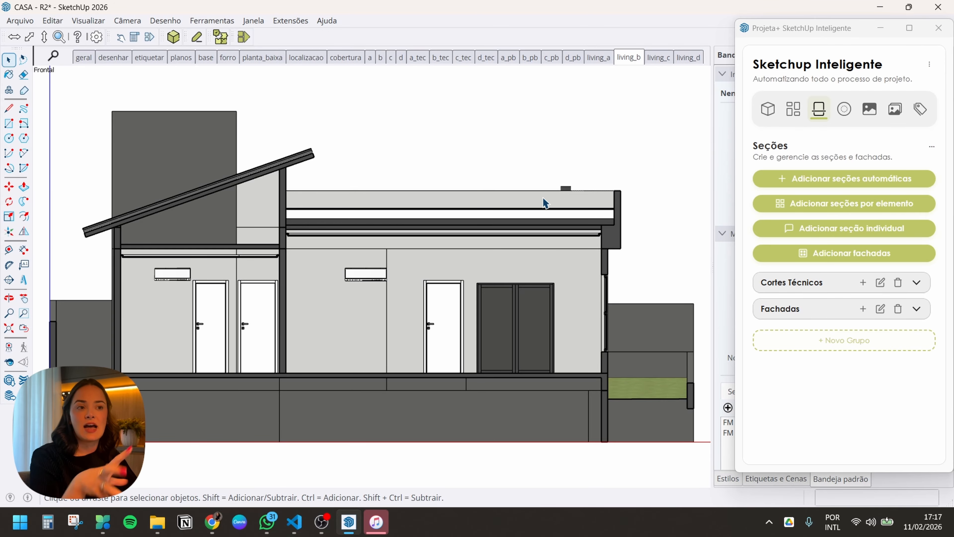
Create sections by element from the BANHO SOCIAL label in the planta_baixa scene, naming the room banho_soc
{"action": "left_click", "coordinate": [253, 61]}
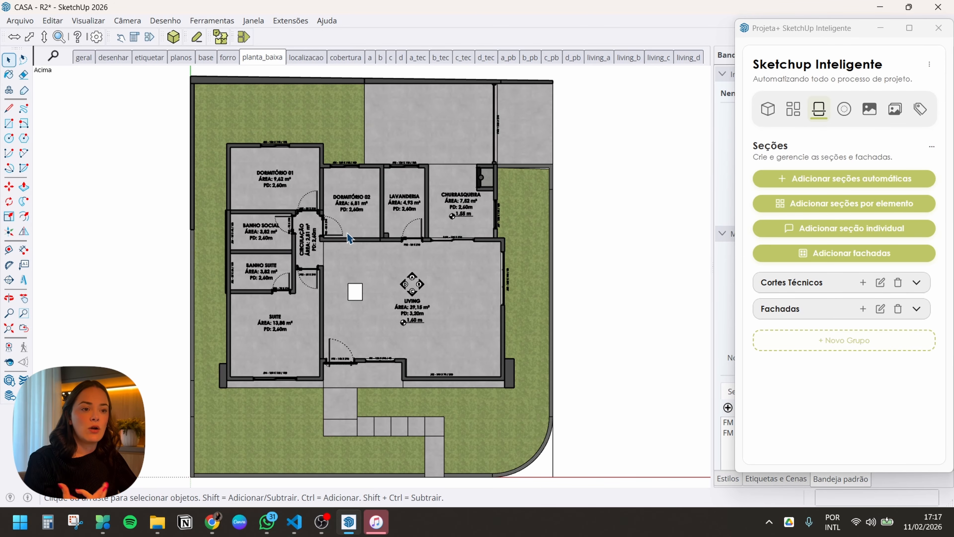
{"action": "left_click", "coordinate": [353, 195]}
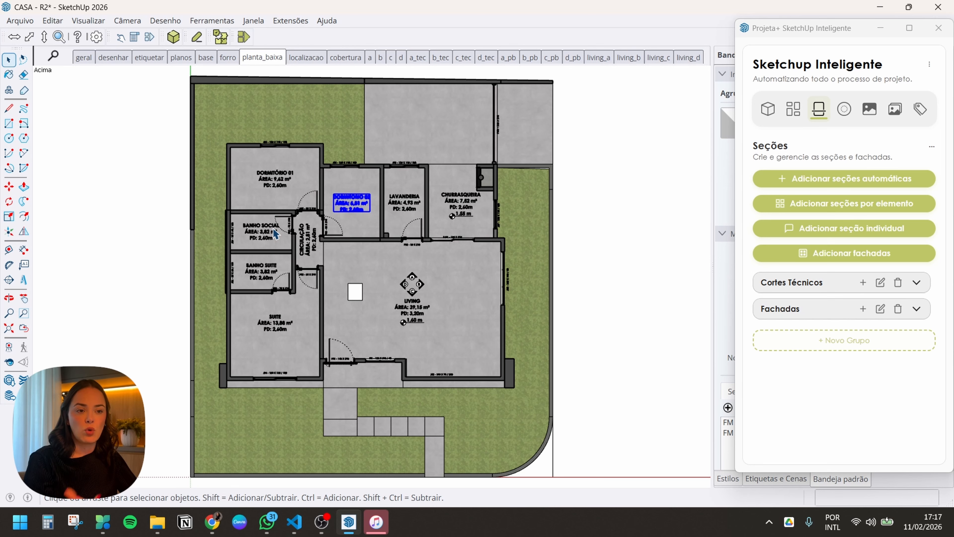
{"action": "left_click", "coordinate": [263, 230]}
{"action": "scroll", "coordinate": [269, 234], "scroll_direction": "up", "scroll_amount": 5}
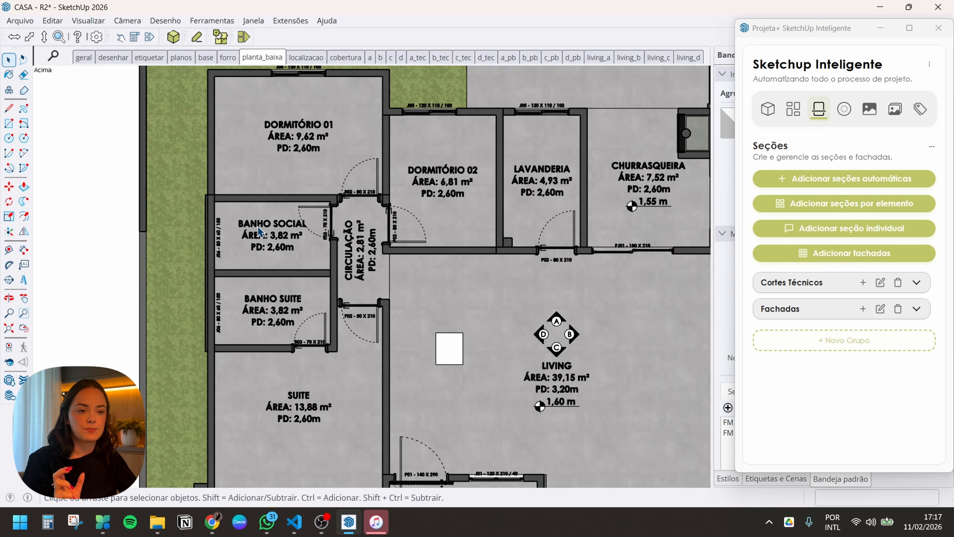
{"action": "left_click", "coordinate": [271, 236]}
{"action": "left_click", "coordinate": [909, 203]}
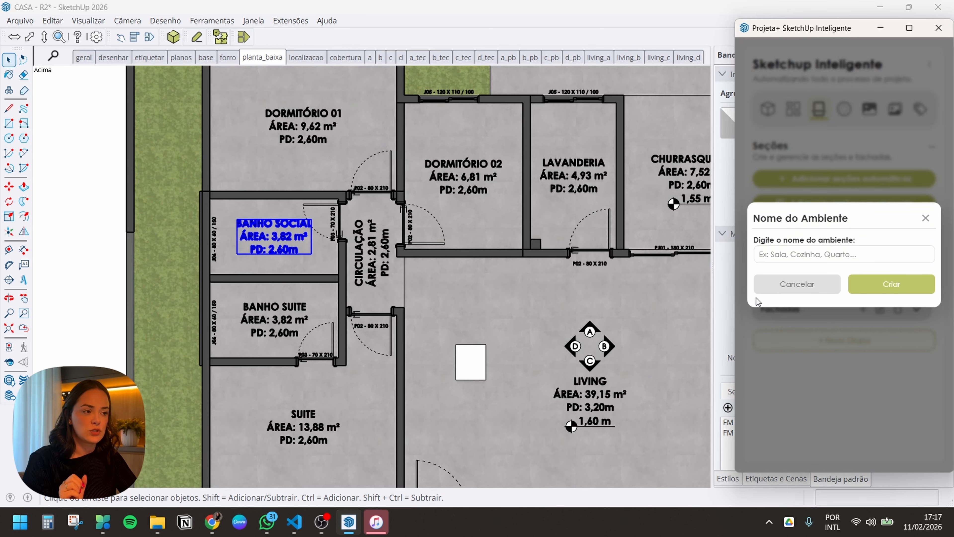
{"action": "left_click", "coordinate": [795, 254]}
{"action": "type", "text": "banh"}
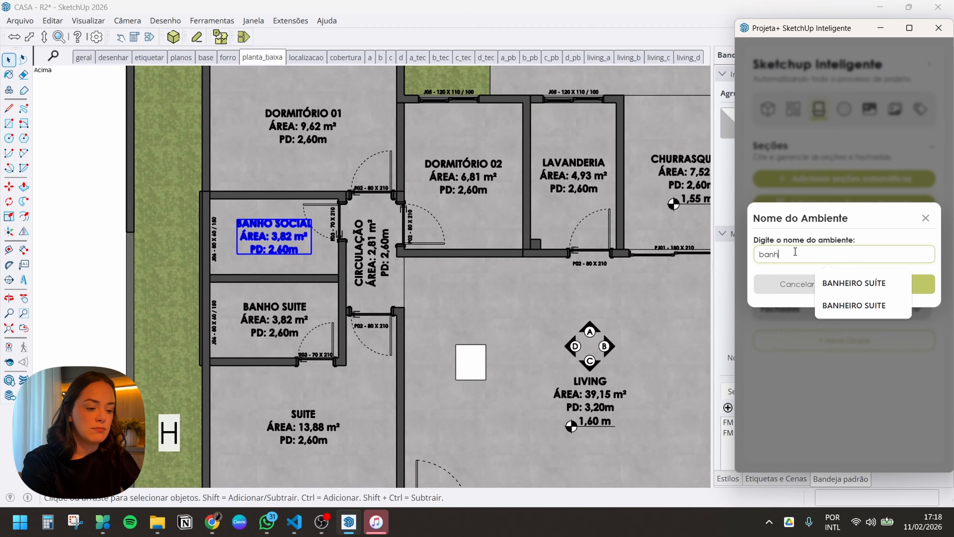
{"action": "type", "text": "o_soc"}
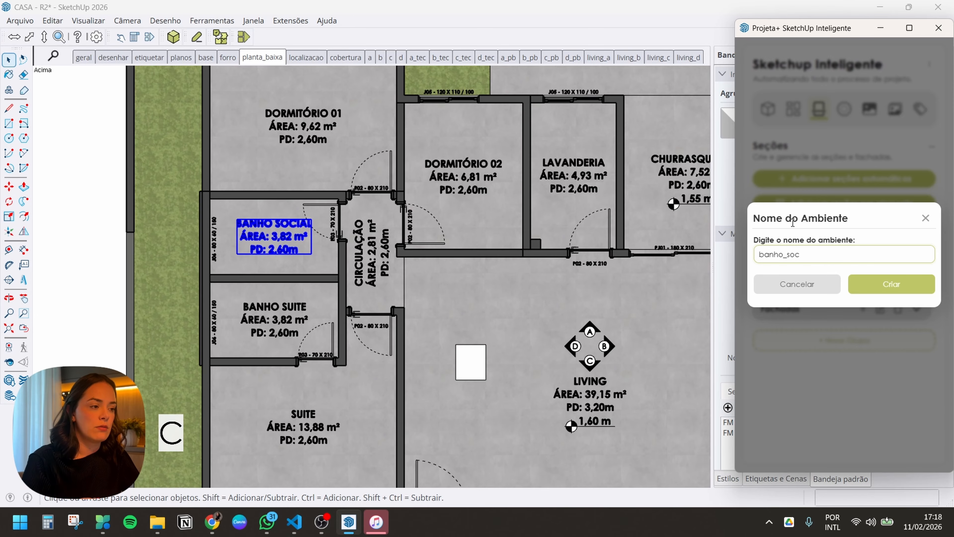
{"action": "left_click", "coordinate": [891, 283]}
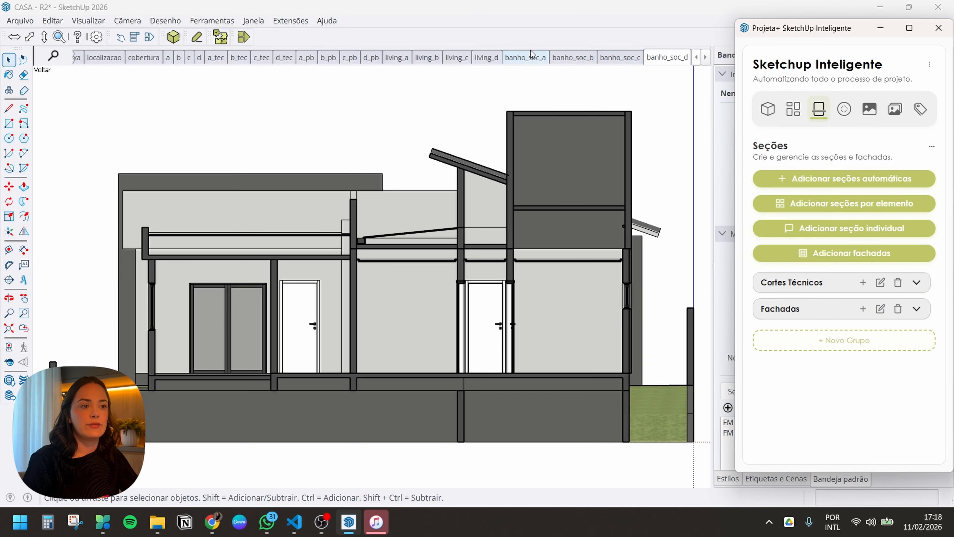
View the new banho_soc section scenes and examine the bathroom door and walls in banho_soc_a
{"action": "left_click", "coordinate": [533, 57]}
{"action": "left_click", "coordinate": [566, 58]}
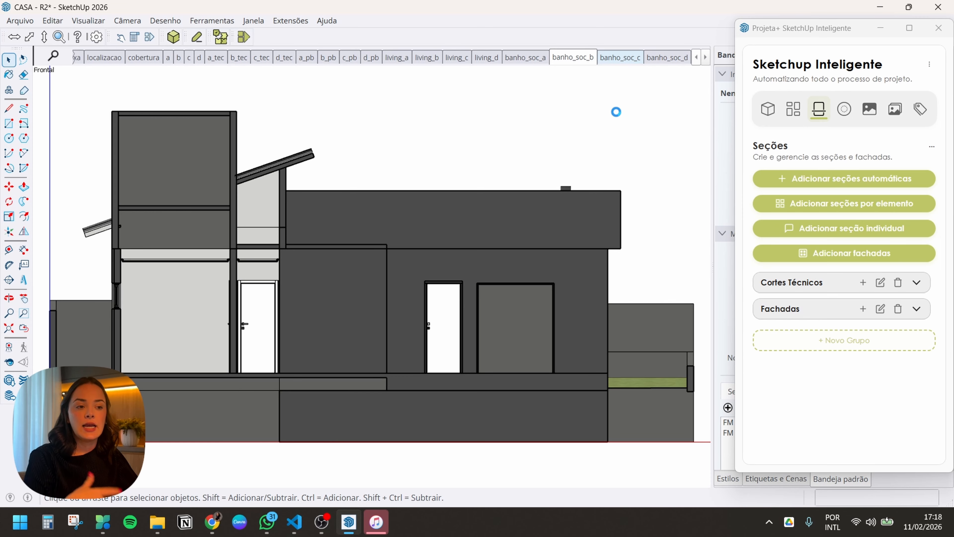
{"action": "left_click", "coordinate": [620, 57]}
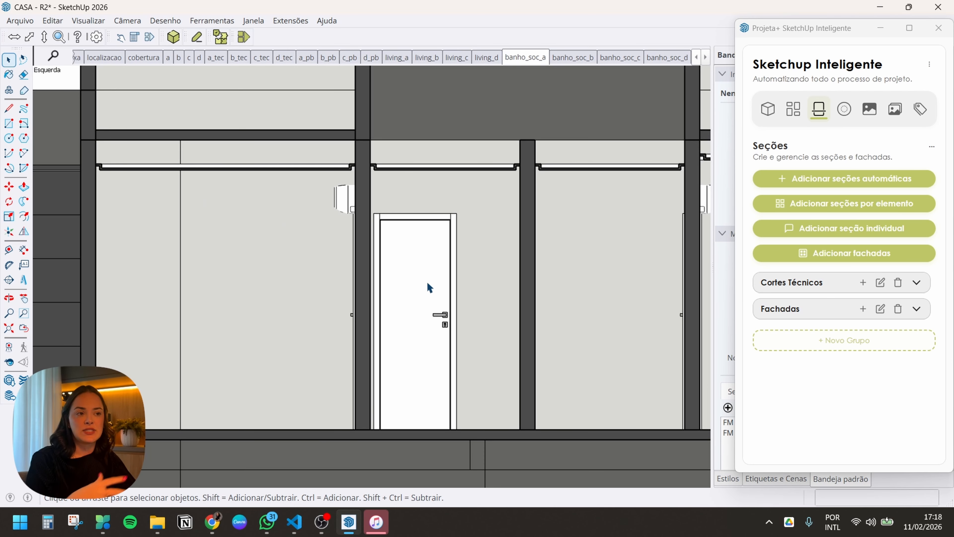
{"action": "scroll", "coordinate": [429, 287], "scroll_direction": "up", "scroll_amount": 2}
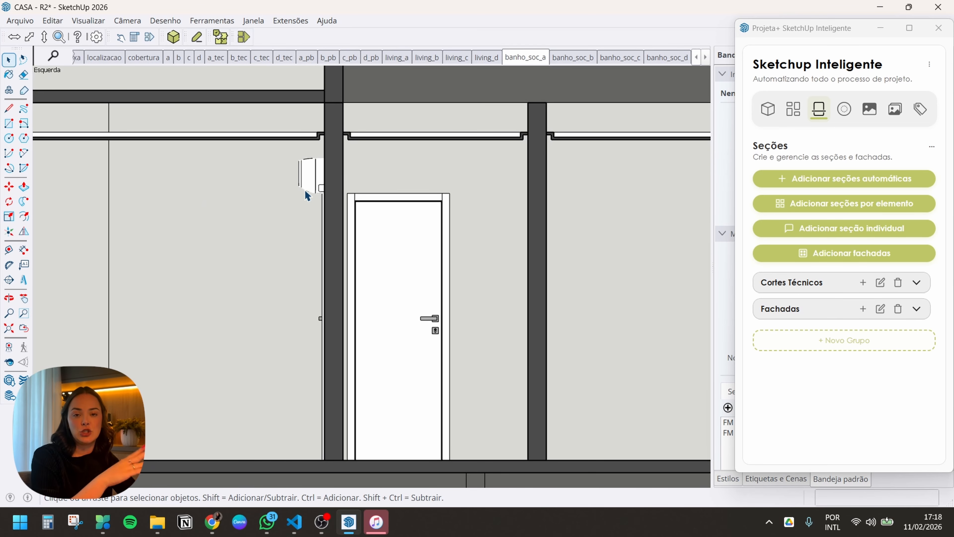
{"action": "scroll", "coordinate": [307, 271], "scroll_direction": "down", "scroll_amount": 3}
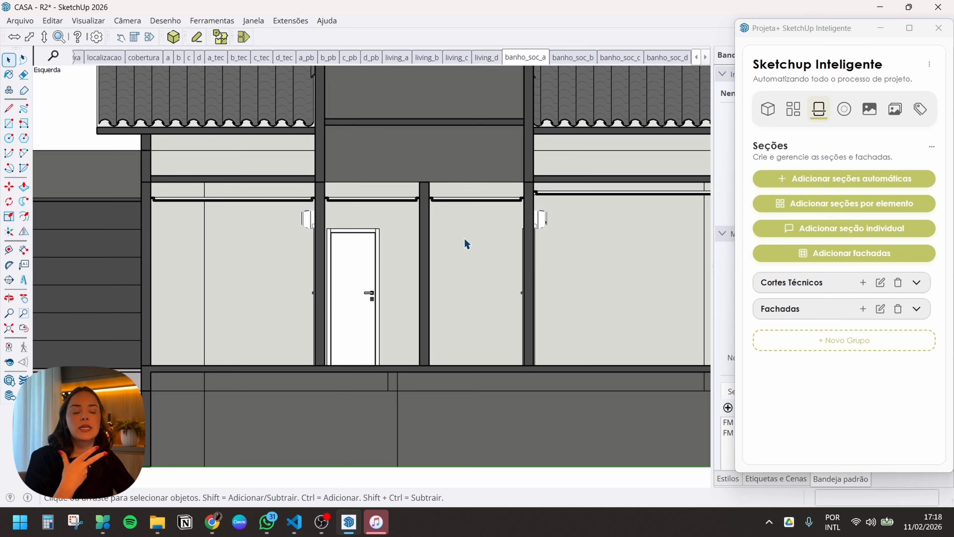
{"action": "scroll", "coordinate": [466, 244], "scroll_direction": "down", "scroll_amount": 2}
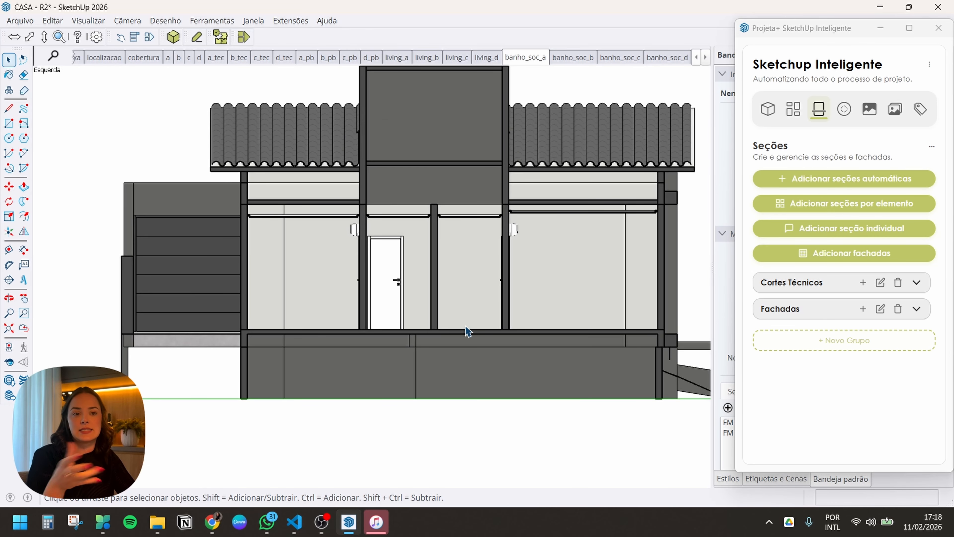
{"action": "scroll", "coordinate": [249, 307], "scroll_direction": "down", "scroll_amount": 2}
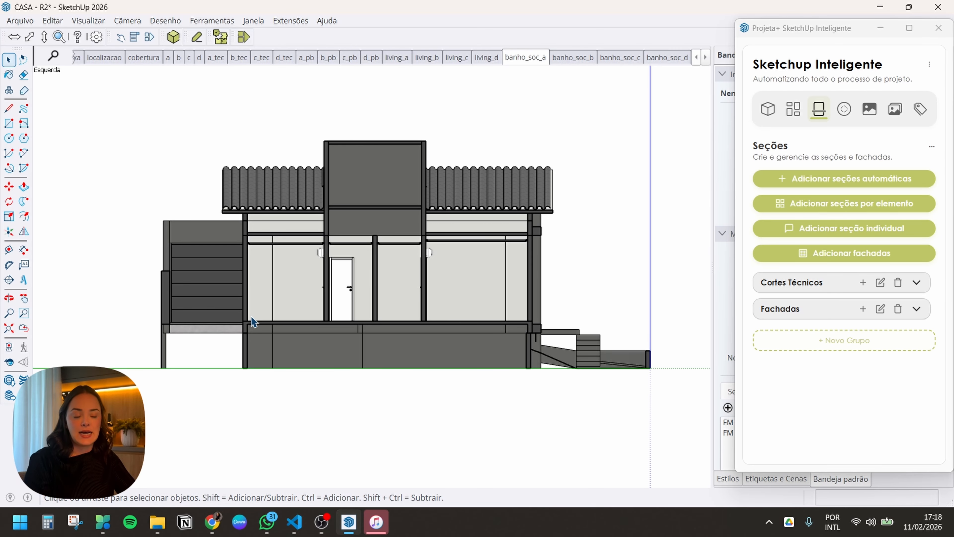
Move the plugin window aside and view the banho_soc_b, banho_soc_c and banho_soc_d scenes
{"action": "mouse_move", "coordinate": [779, 29]}
{"action": "left_mouse_down"}
{"action": "mouse_move", "coordinate": [695, 30]}
{"action": "mouse_move", "coordinate": [712, 28]}
{"action": "left_mouse_up"}
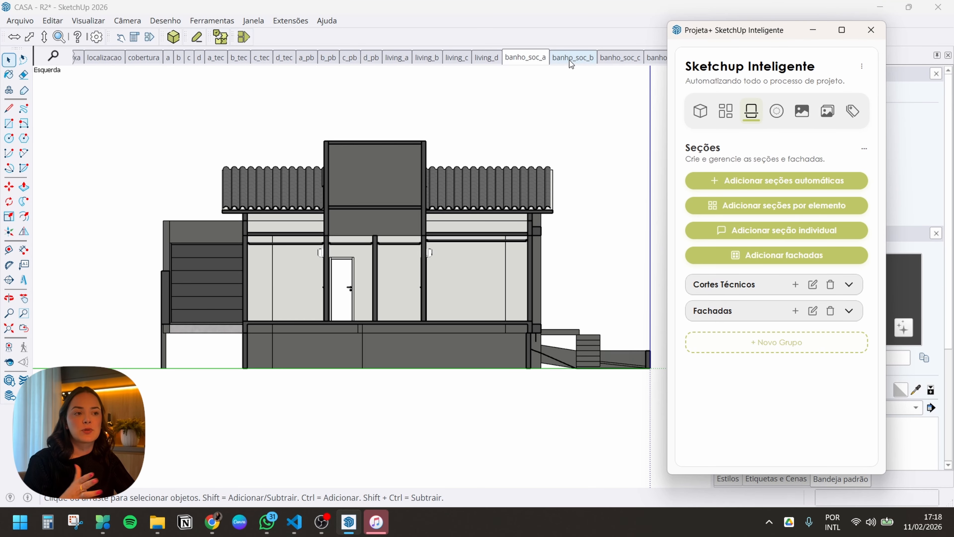
{"action": "left_click", "coordinate": [569, 61]}
{"action": "left_click", "coordinate": [613, 58]}
{"action": "left_click", "coordinate": [654, 57]}
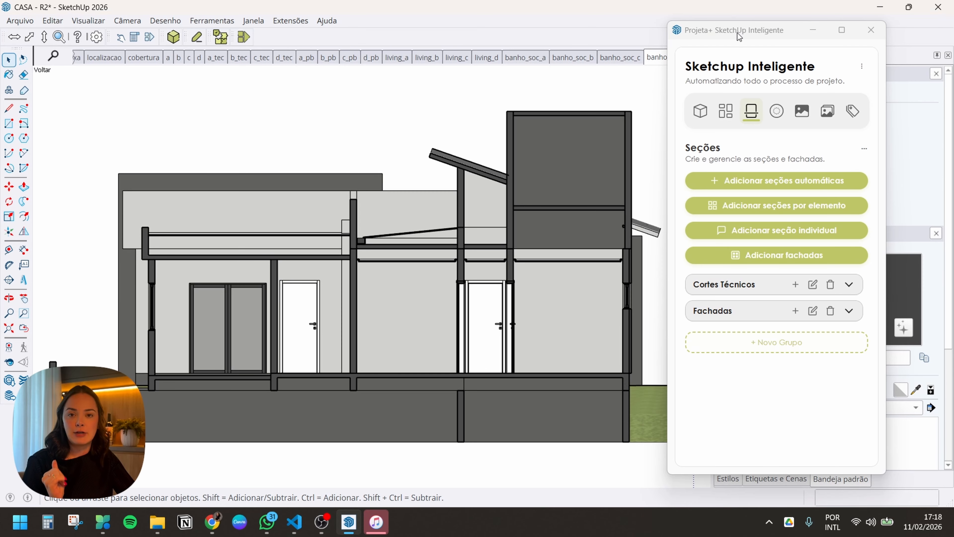
Minimize the plugin window and show the tags list, enlarged to reveal the SECOES tags
{"action": "left_click", "coordinate": [813, 33]}
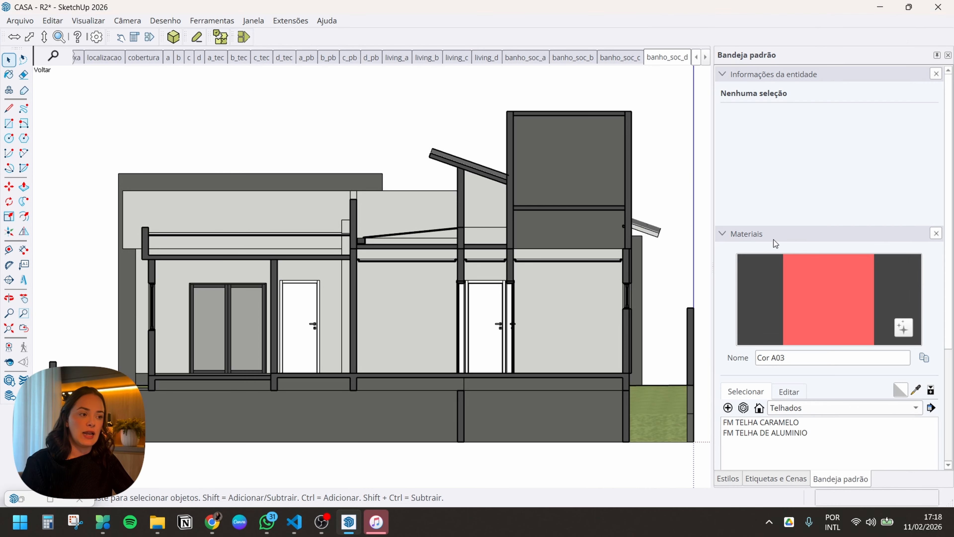
{"action": "scroll", "coordinate": [939, 290], "scroll_direction": "down", "scroll_amount": 4}
{"action": "left_click", "coordinate": [774, 480]}
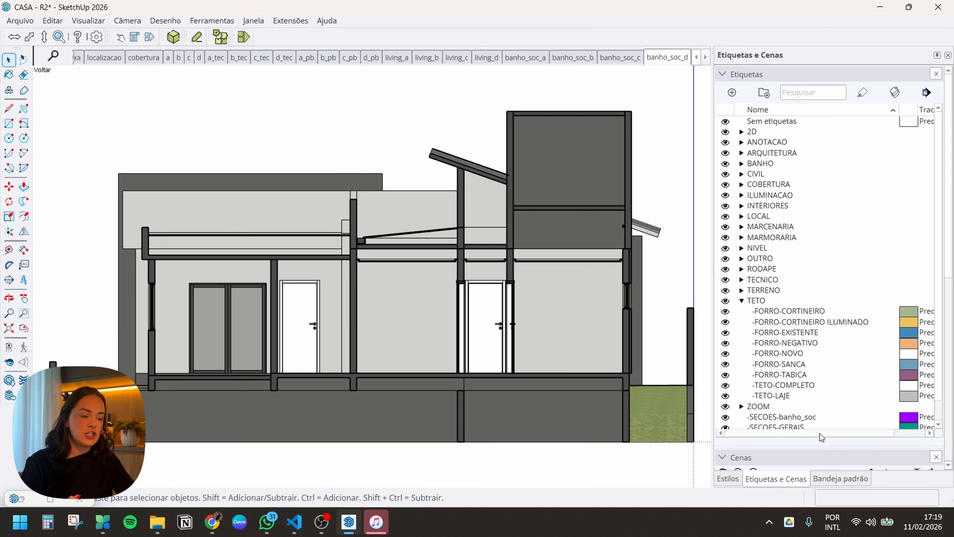
{"action": "left_click_drag", "start_coordinate": [829, 410], "coordinate": [828, 430]}
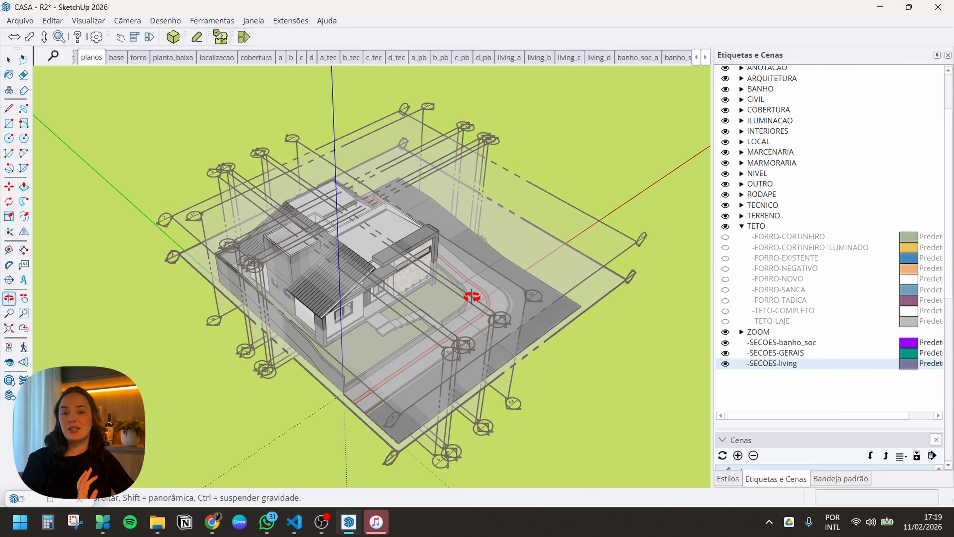
Hide the -SECOES-GERAIS and -SECOES-banho_soc tags in the planos scene and examine the living section planes
{"action": "middle_click_drag", "start_coordinate": [473, 299], "coordinate": [473, 304]}
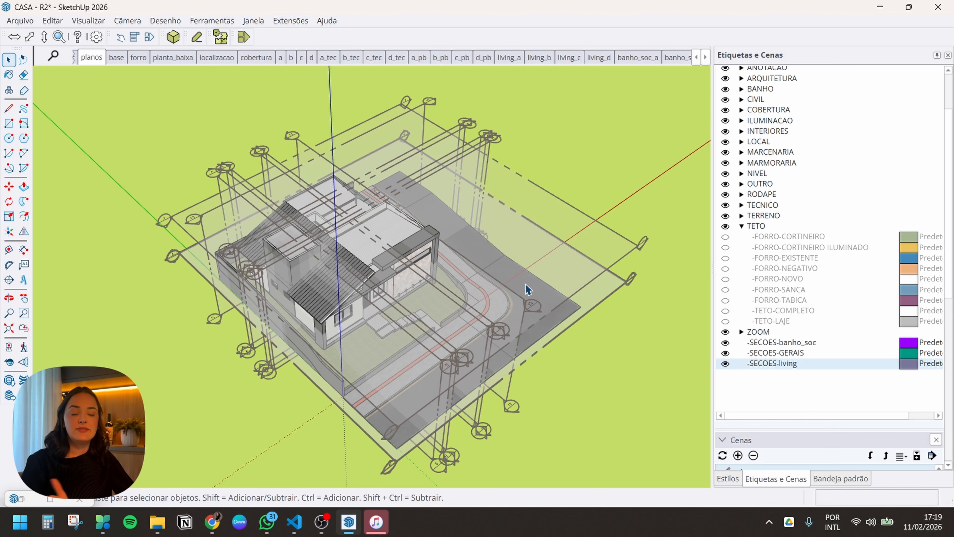
{"action": "middle_click_drag", "start_coordinate": [528, 290], "coordinate": [373, 406]}
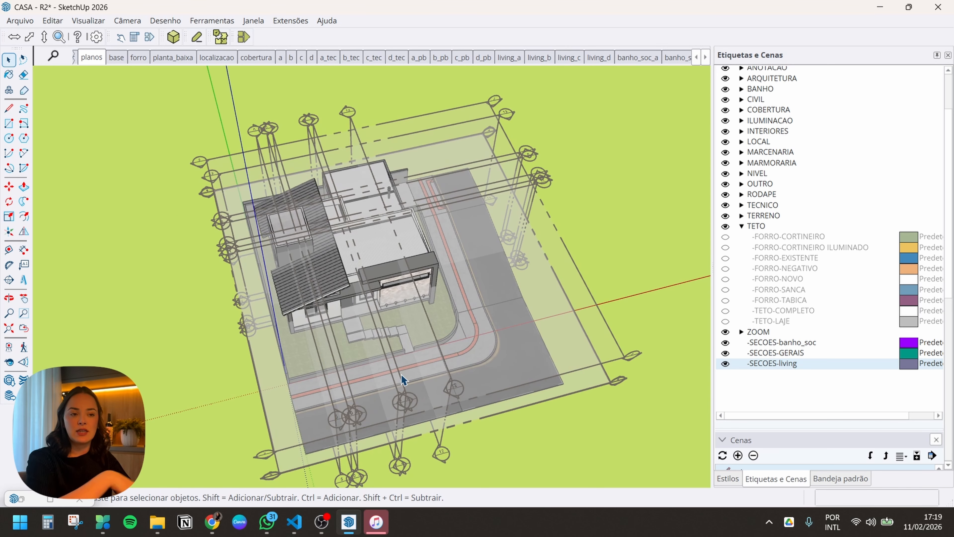
{"action": "middle_click_drag", "start_coordinate": [403, 375], "coordinate": [439, 370]}
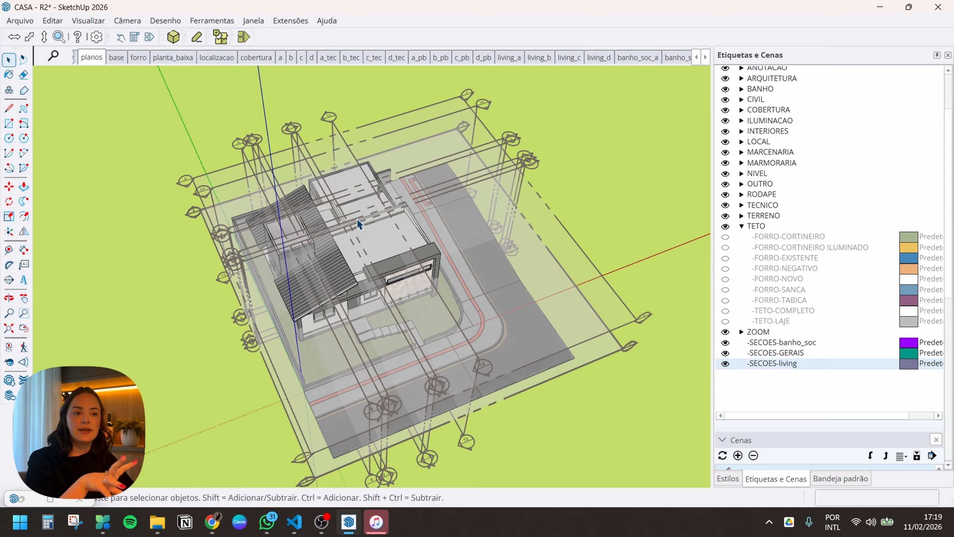
{"action": "scroll", "coordinate": [359, 219], "scroll_direction": "up", "scroll_amount": 2}
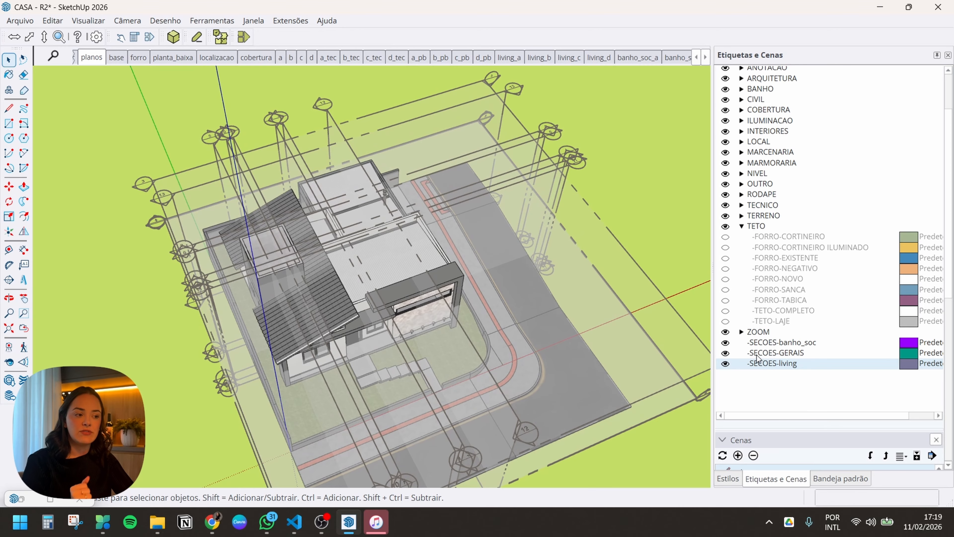
{"action": "left_click", "coordinate": [730, 353]}
{"action": "left_click", "coordinate": [729, 343]}
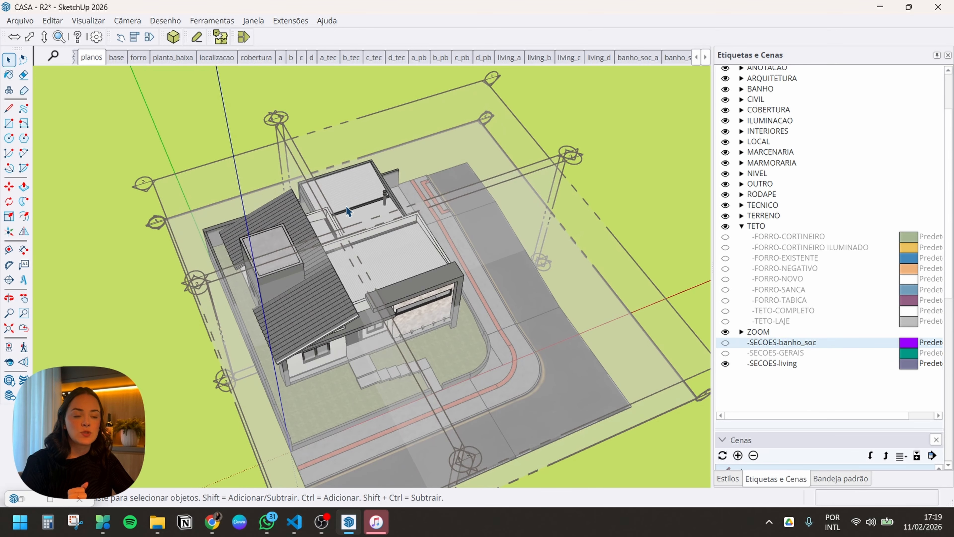
{"action": "middle_click_drag", "start_coordinate": [346, 211], "coordinate": [316, 270]}
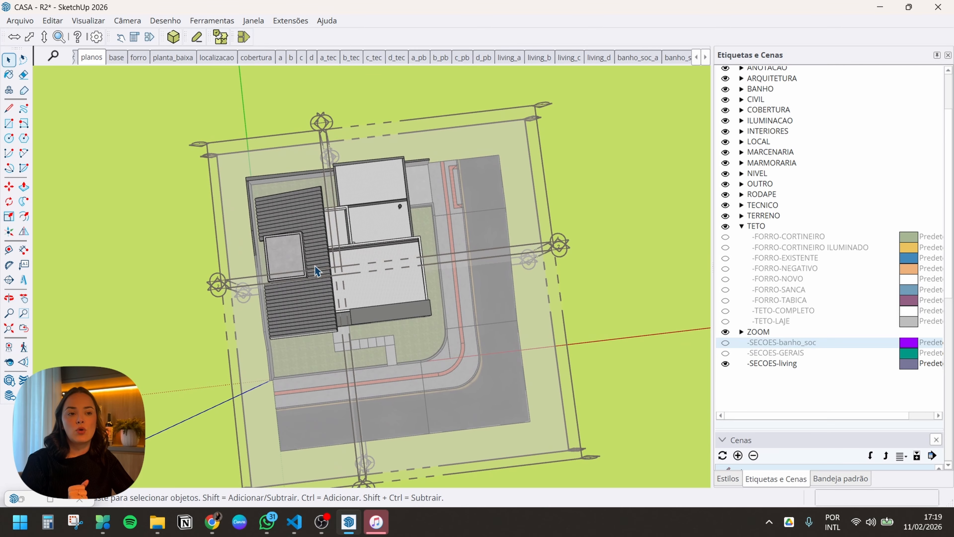
{"action": "middle_click_drag", "start_coordinate": [368, 320], "coordinate": [553, 291]}
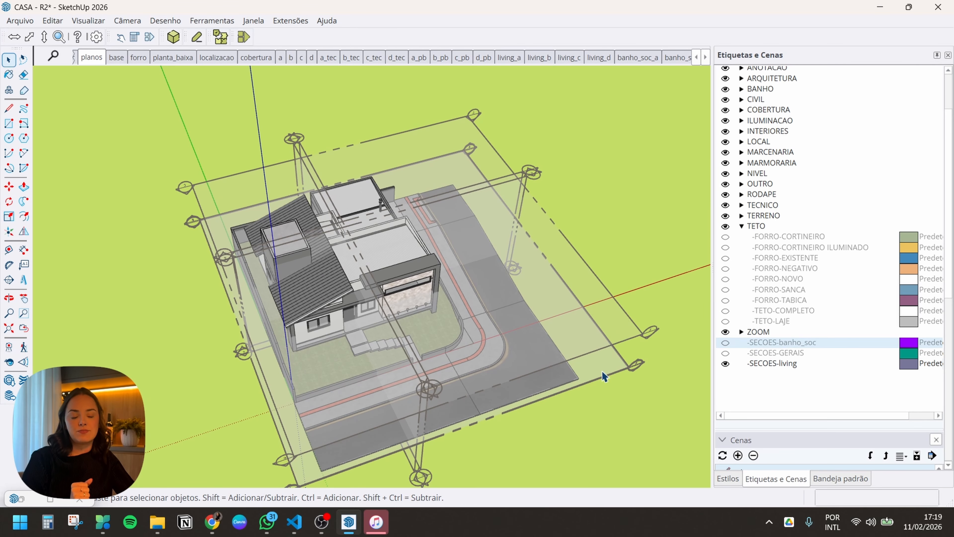
{"action": "middle_click_drag", "start_coordinate": [428, 373], "coordinate": [741, 335]}
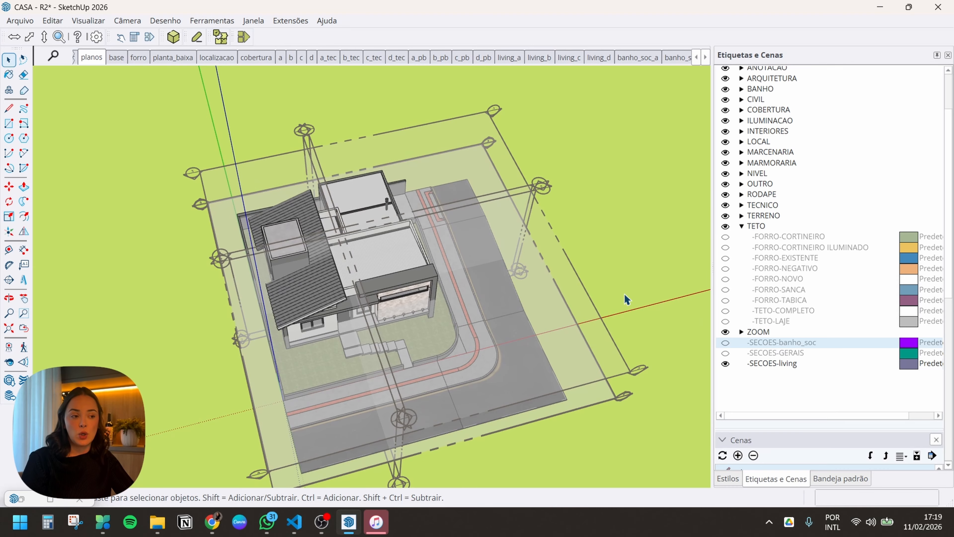
Hide the -SECOES-living tag, and show -SECOES-GERAIS to examine the general section planes before hiding it again
{"action": "middle_click_drag", "start_coordinate": [626, 299], "coordinate": [769, 366]}
{"action": "left_click", "coordinate": [725, 363]}
{"action": "left_click", "coordinate": [726, 353]}
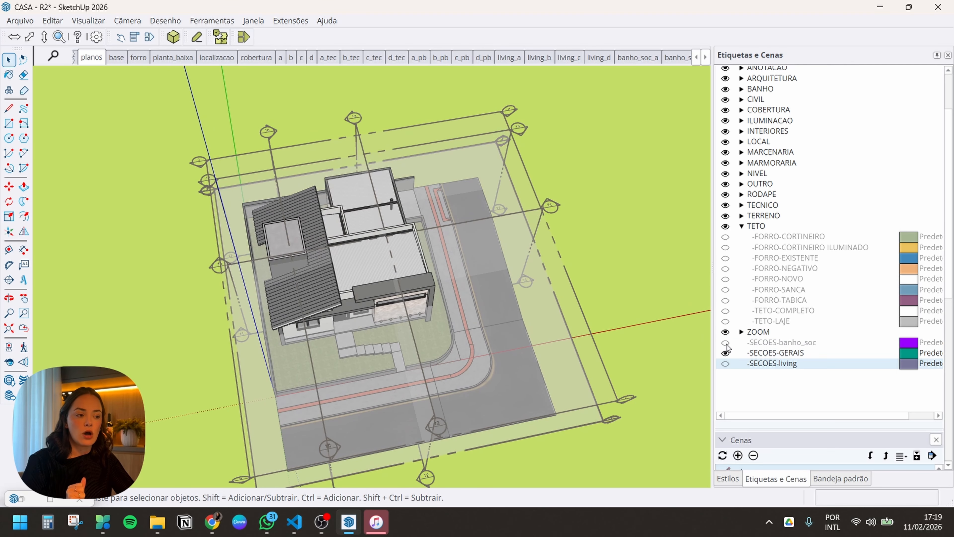
{"action": "middle_click_drag", "start_coordinate": [346, 217], "coordinate": [326, 293]}
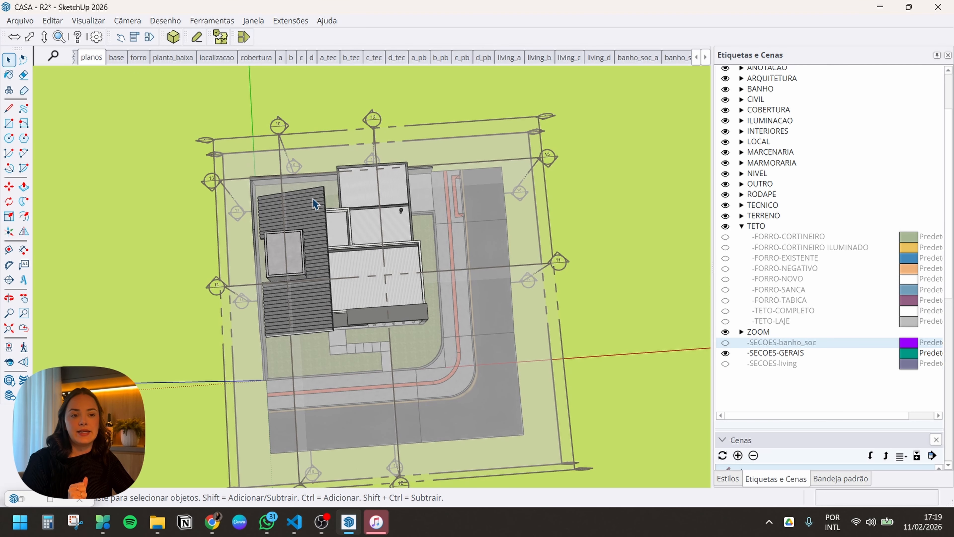
{"action": "middle_click_drag", "start_coordinate": [419, 288], "coordinate": [445, 213]}
{"action": "left_click", "coordinate": [726, 352]}
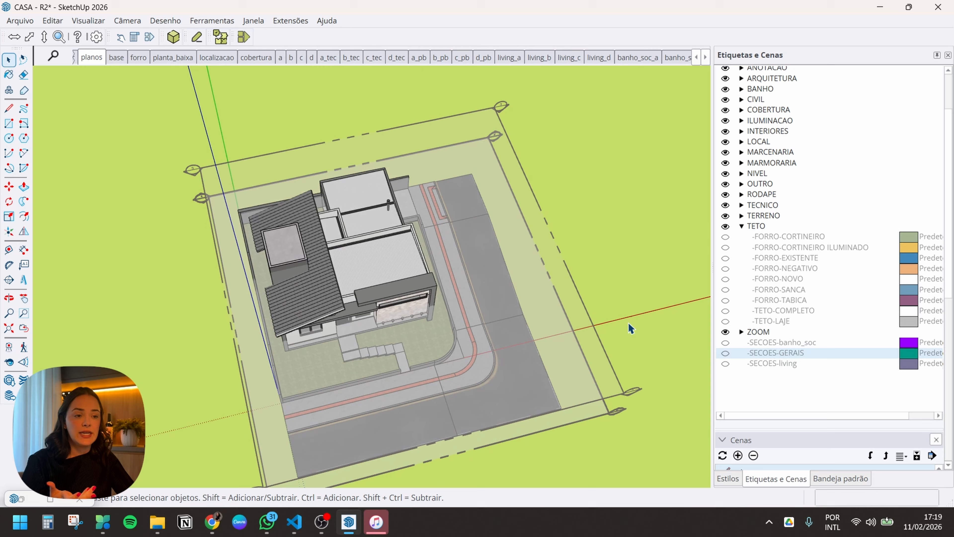
Show the -SECOES-banho_soc tag in the planos scene and examine the social bathroom's section planes from above
{"action": "left_click", "coordinate": [725, 342]}
{"action": "middle_click_drag", "start_coordinate": [293, 308], "coordinate": [271, 312]}
{"action": "scroll", "coordinate": [263, 209], "scroll_direction": "up", "scroll_amount": 4}
{"action": "middle_click_drag", "start_coordinate": [333, 222], "coordinate": [335, 263]}
Start adding an individual section in Projeta+ and examine the house from the front and side to judge the section orientations
{"action": "left_click", "coordinate": [173, 37]}
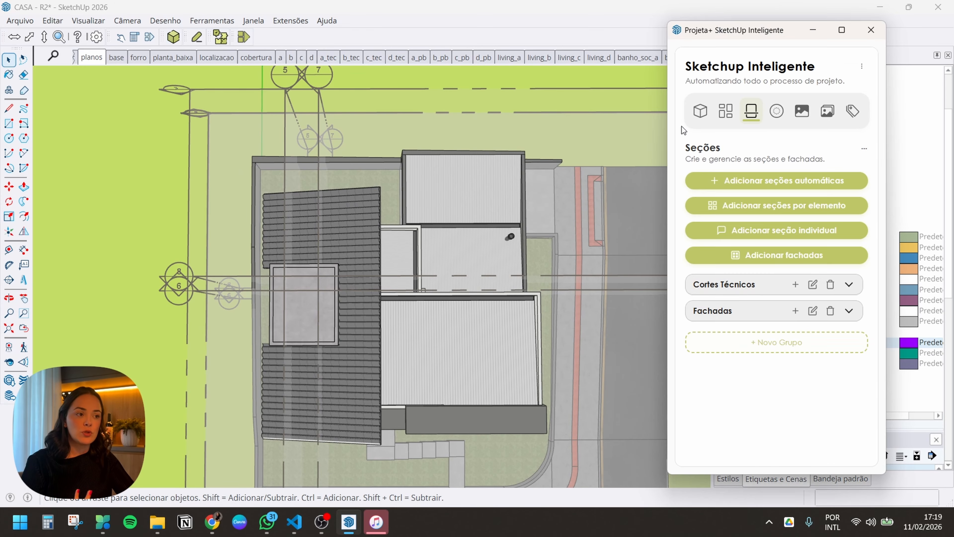
{"action": "left_click", "coordinate": [780, 231]}
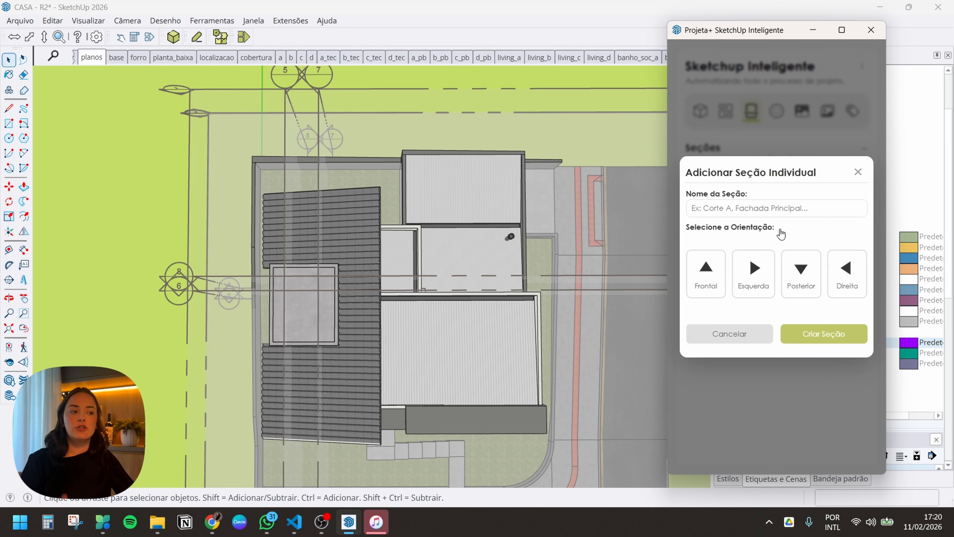
{"action": "left_click", "coordinate": [741, 209]}
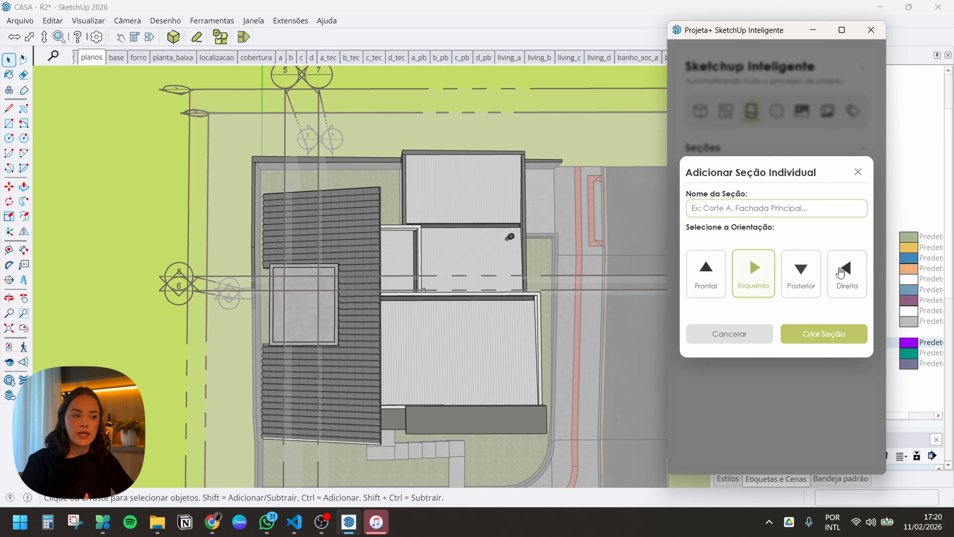
{"action": "scroll", "coordinate": [341, 249], "scroll_direction": "down", "scroll_amount": 3}
{"action": "middle_click_drag", "start_coordinate": [411, 367], "coordinate": [508, 408]}
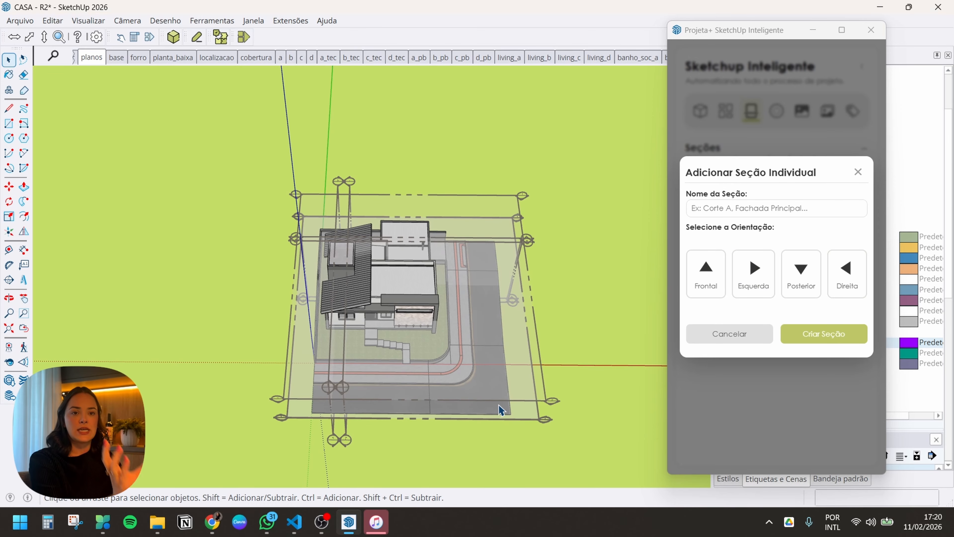
{"action": "scroll", "coordinate": [500, 409], "scroll_direction": "up", "scroll_amount": 3}
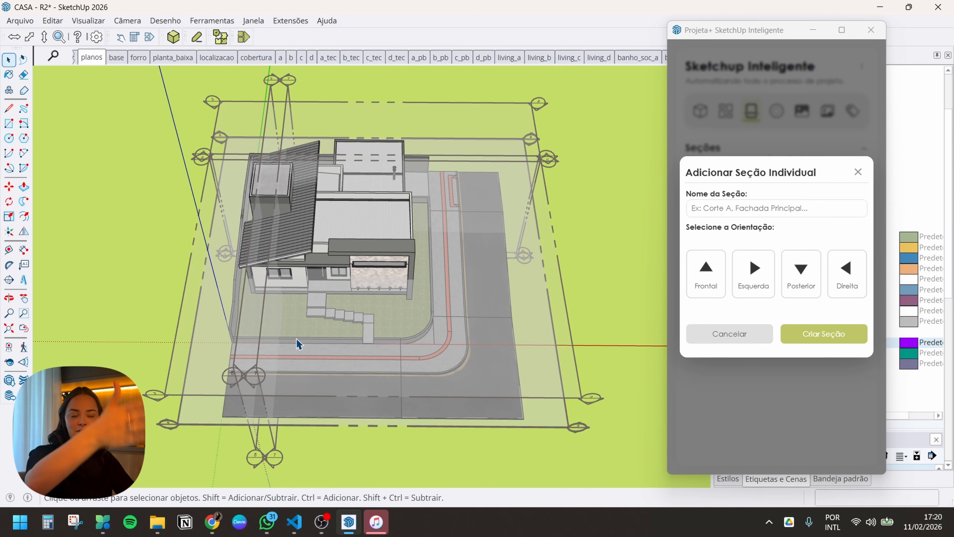
{"action": "middle_click_drag", "start_coordinate": [337, 401], "coordinate": [329, 278]}
{"action": "middle_click_drag", "start_coordinate": [446, 311], "coordinate": [492, 294]}
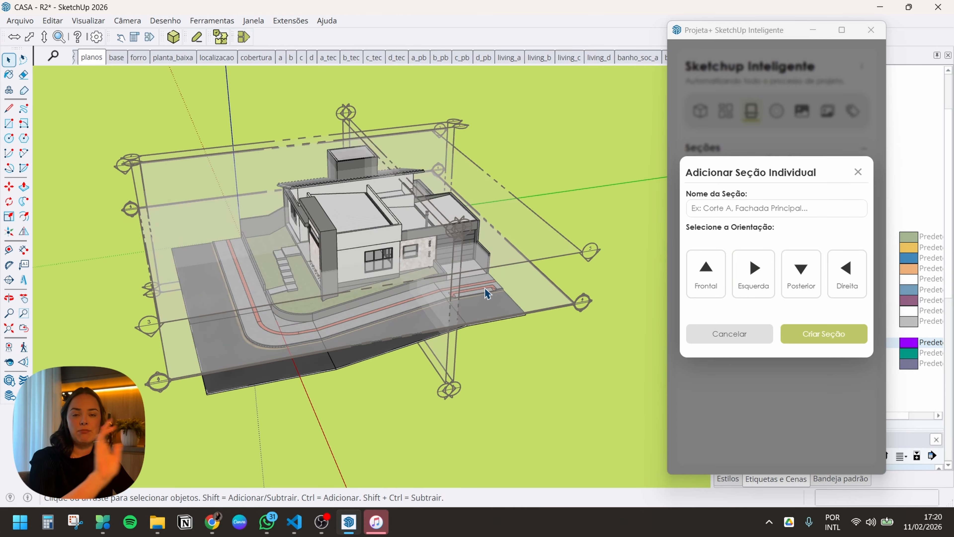
{"action": "middle_click_drag", "start_coordinate": [297, 291], "coordinate": [451, 294]}
{"action": "scroll", "coordinate": [377, 294], "scroll_direction": "up", "scroll_amount": 3}
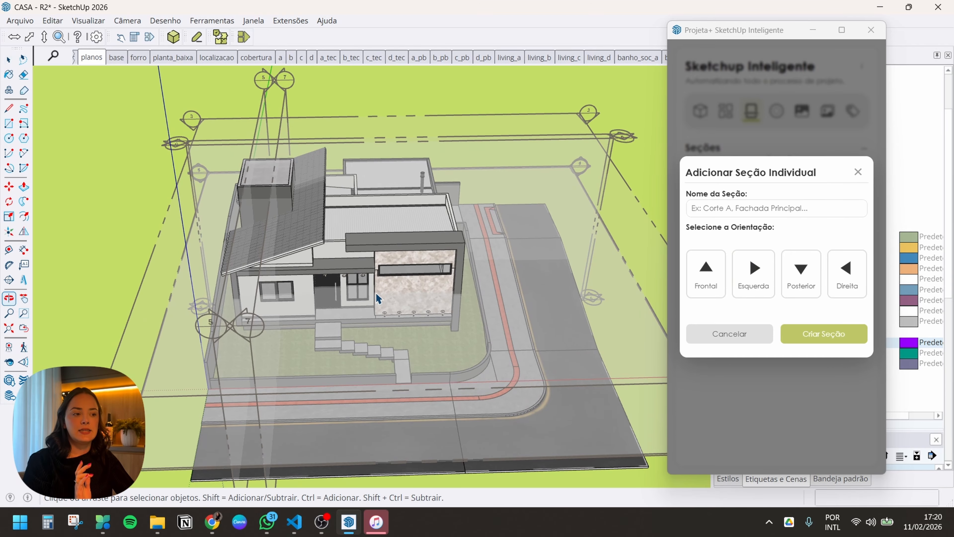
Create an individual section named suite with the Frontal orientation
{"action": "left_click", "coordinate": [739, 209]}
{"action": "key", "text": "Caps_Lock"}
{"action": "type", "text": "T"}
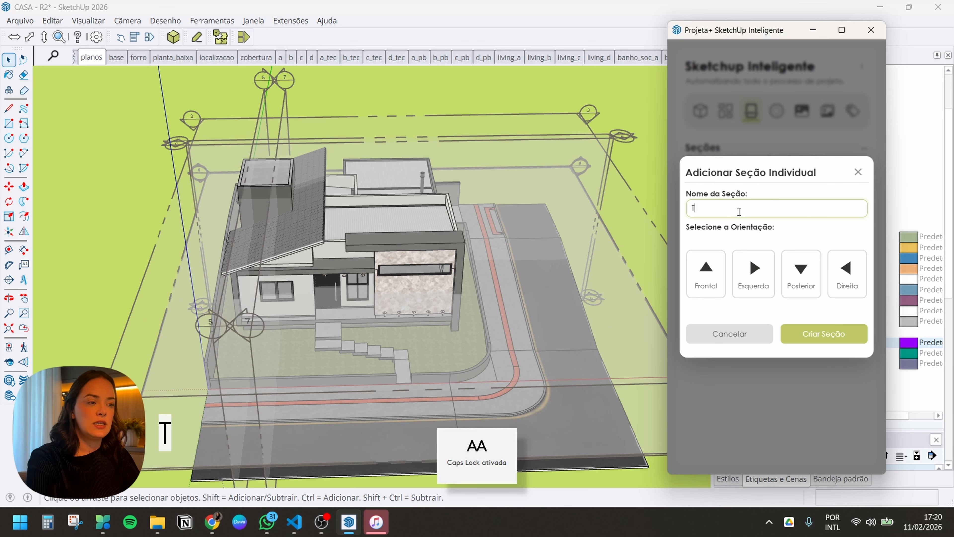
{"action": "key", "text": "BackSpace"}
{"action": "type", "text": "SU"}
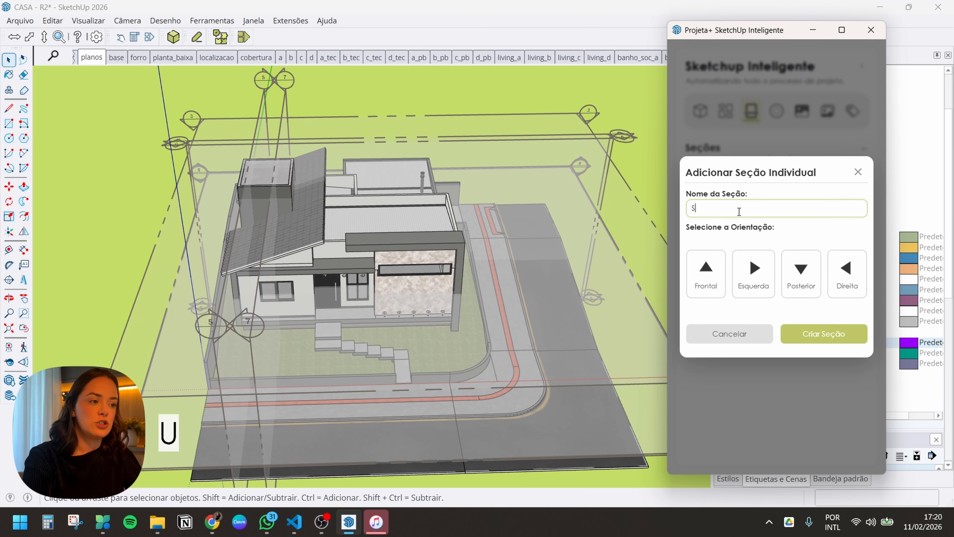
{"action": "key", "text": "Caps_Lock"}
{"action": "key", "text": "BackSpace"}
{"action": "key", "text": "BackSpace"}
{"action": "type", "text": "suite"}
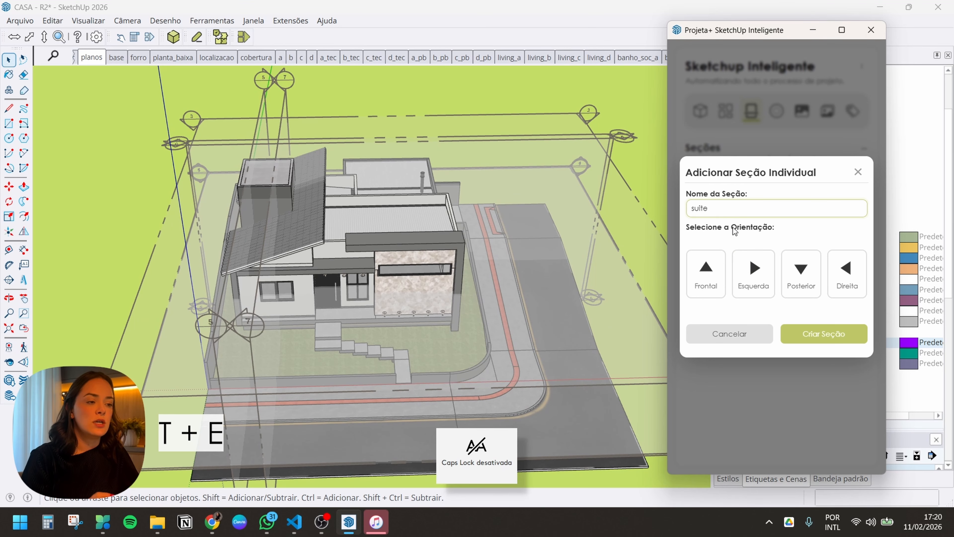
{"action": "left_click", "coordinate": [706, 273]}
{"action": "left_click", "coordinate": [824, 333]}
Return to the planos scene and move the new suite section plane from the front of the lot back until it cuts through the house
{"action": "left_click", "coordinate": [53, 56]}
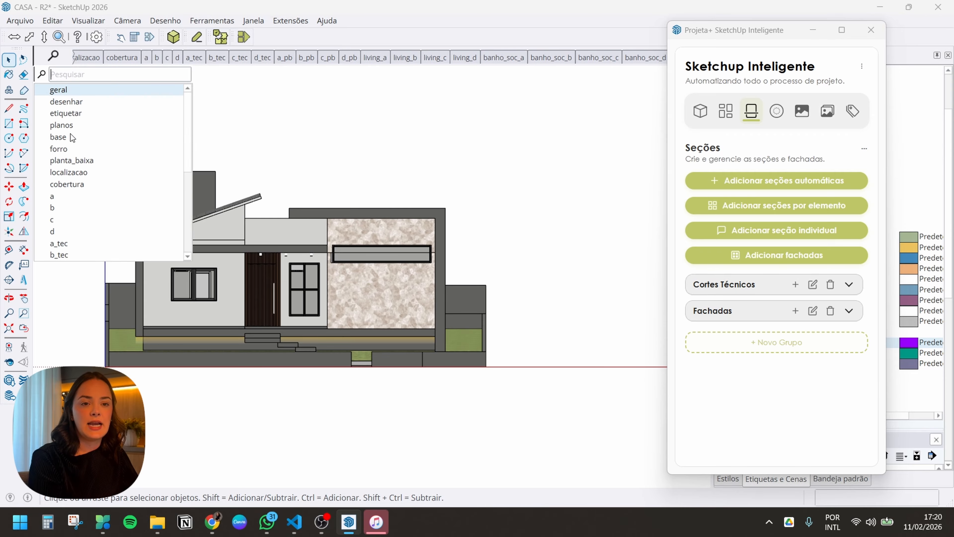
{"action": "left_click", "coordinate": [74, 128]}
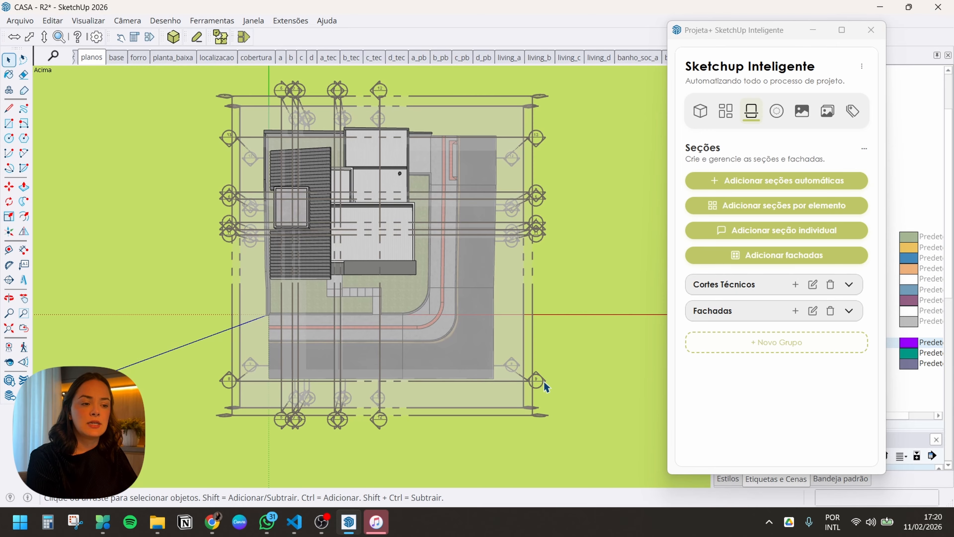
{"action": "left_click", "coordinate": [542, 384]}
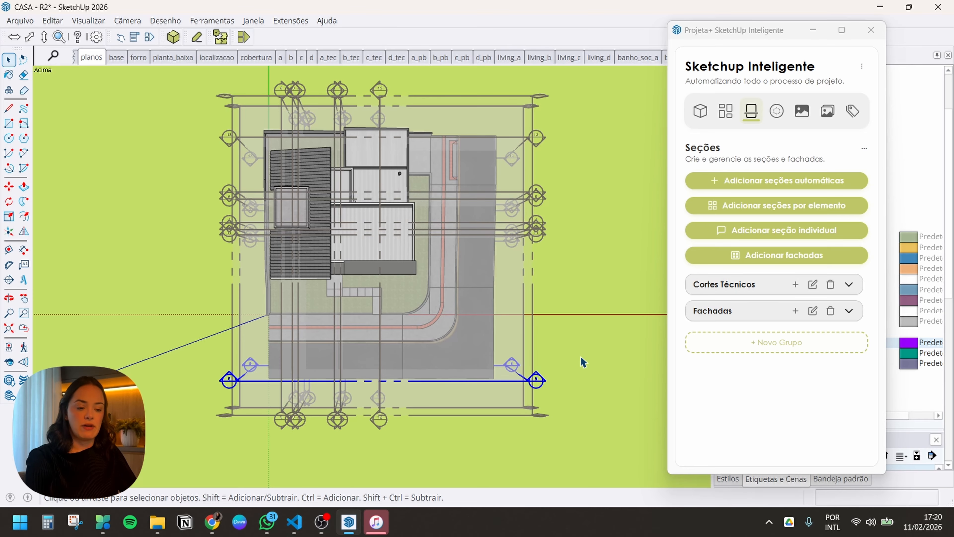
{"action": "key", "text": "m"}
{"action": "left_click", "coordinate": [588, 371]}
{"action": "left_click", "coordinate": [588, 249]}
{"action": "key", "text": "space"}
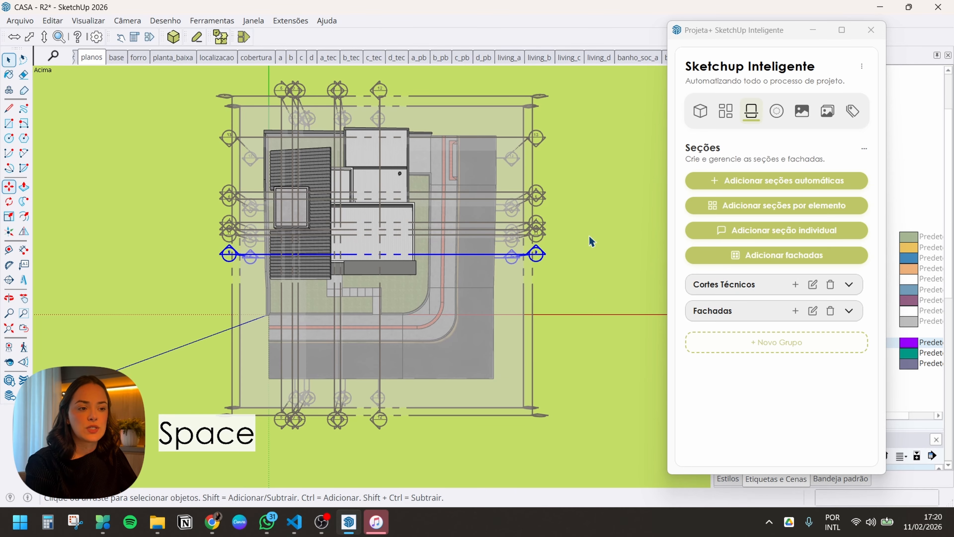
Move the plugin window aside and view the suite scene
{"action": "left_click_drag", "start_coordinate": [732, 32], "coordinate": [767, 32]}
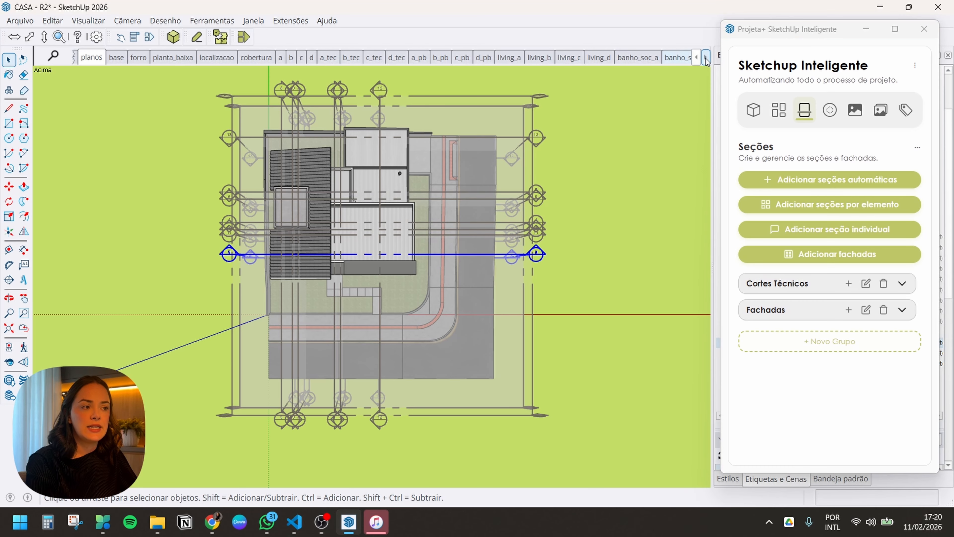
{"action": "left_click", "coordinate": [706, 58]}
{"action": "left_click", "coordinate": [680, 57]}
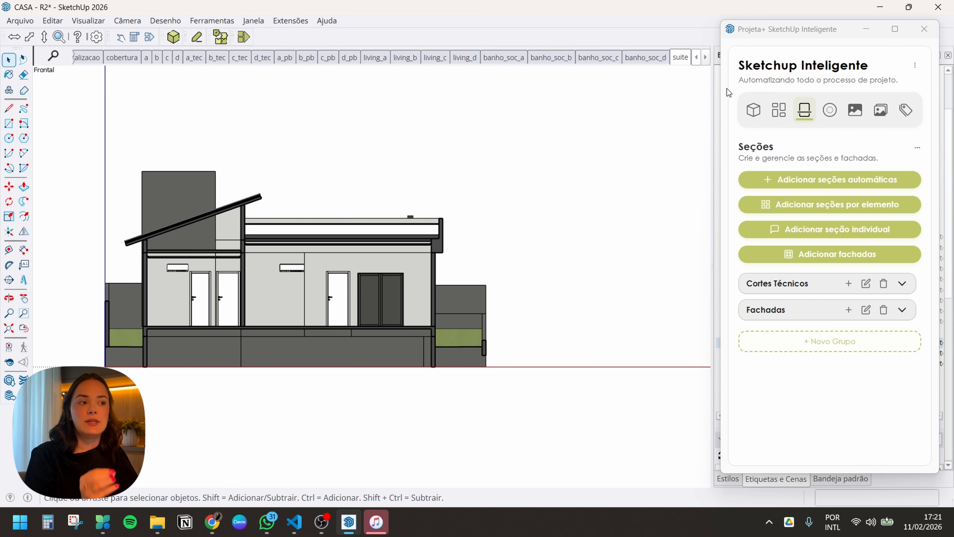
Generate the façade scenes with Projeta+, and return to the planos scene with the plugin window clear of the tags list
{"action": "left_click", "coordinate": [823, 255]}
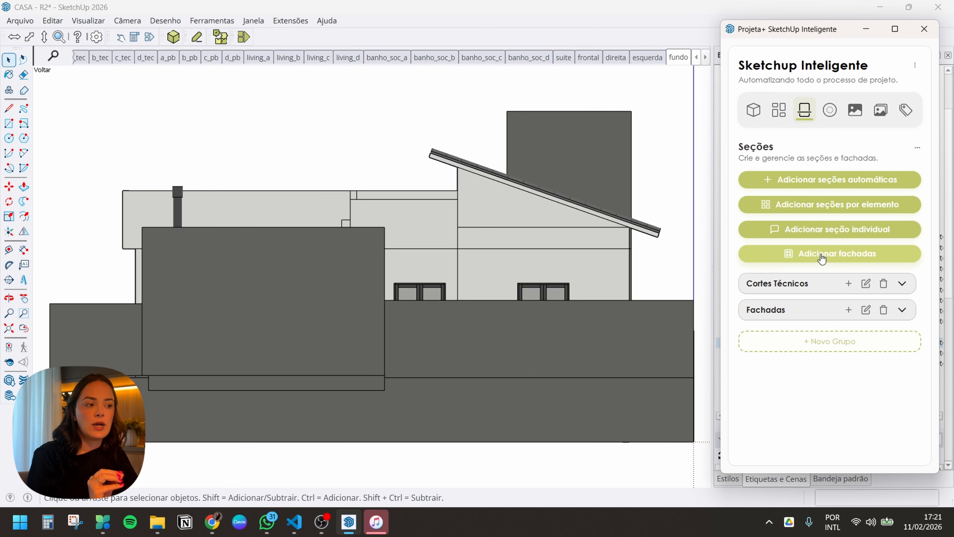
{"action": "left_click_drag", "start_coordinate": [759, 35], "coordinate": [522, 49]}
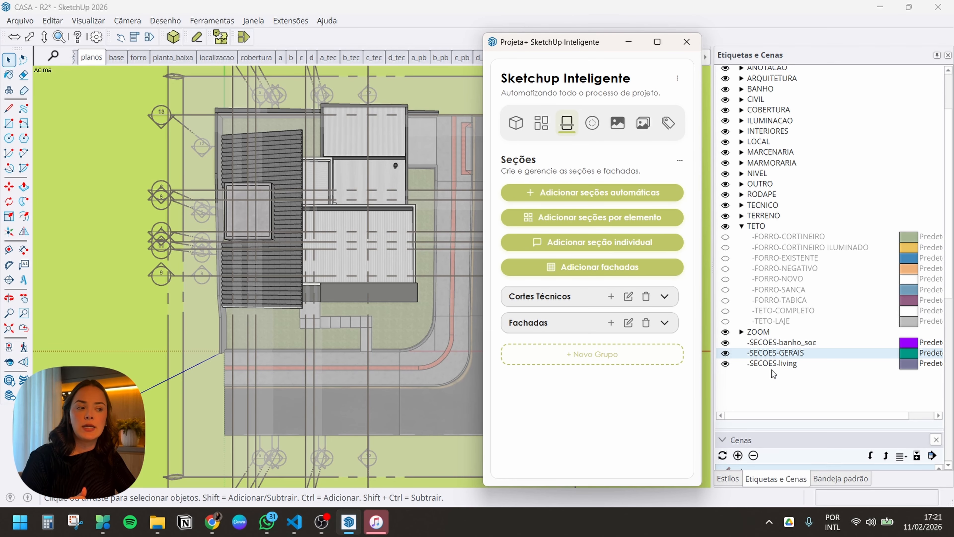
{"action": "left_click_drag", "start_coordinate": [552, 42], "coordinate": [547, 66]}
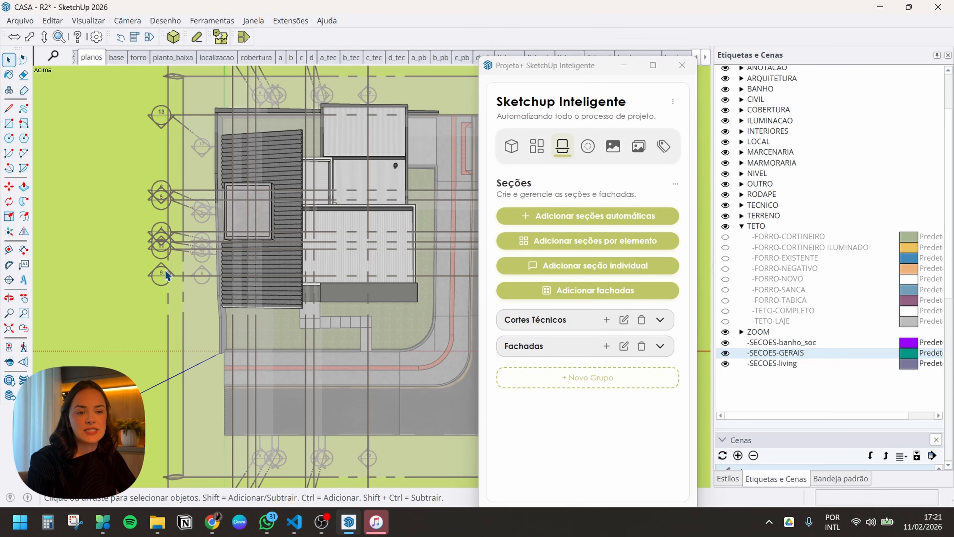
Assign the -SECOES-GERAIS tag to the suite section plane
{"action": "left_click", "coordinate": [162, 275]}
{"action": "scroll", "coordinate": [856, 248], "scroll_direction": "up", "scroll_amount": 2}
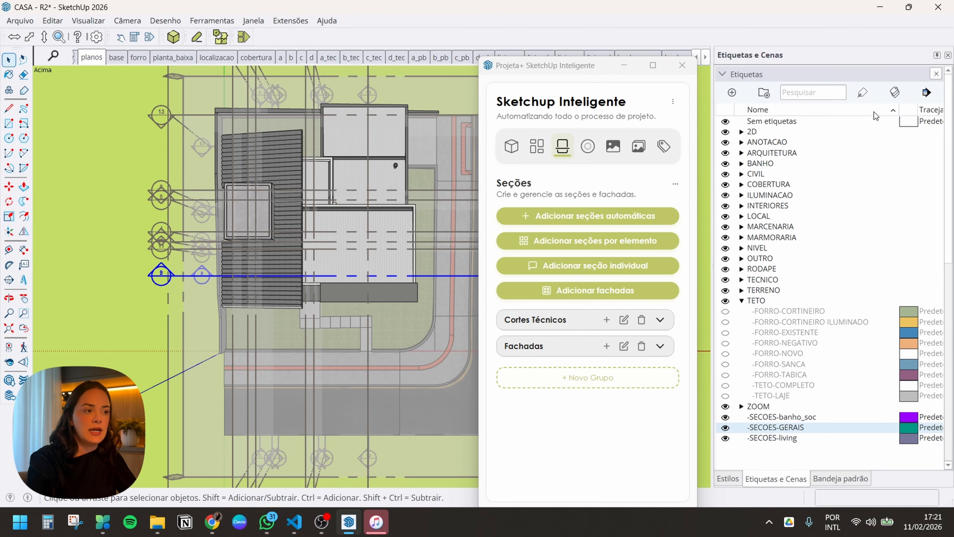
{"action": "key", "text": "F2"}
{"action": "left_click", "coordinate": [869, 122]}
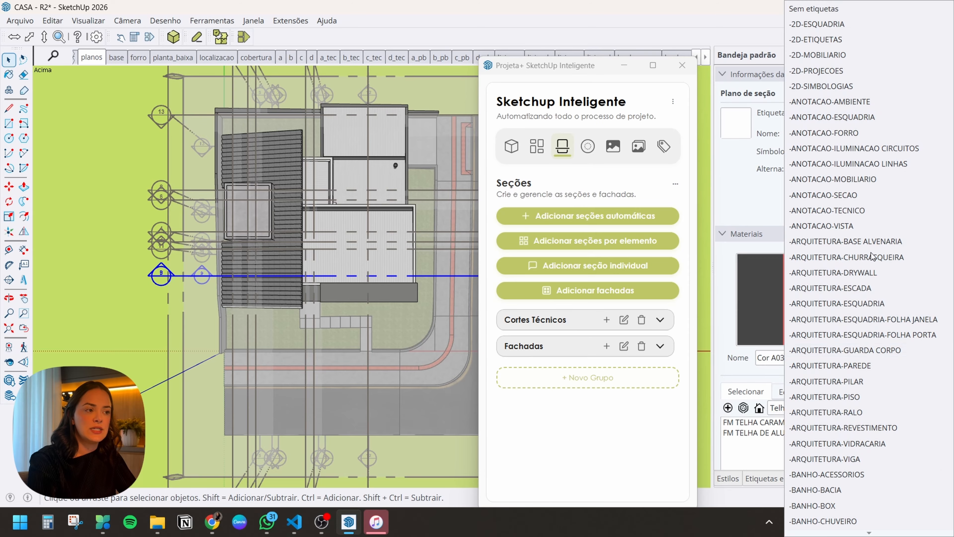
{"action": "scroll", "coordinate": [872, 380], "scroll_direction": "down", "scroll_amount": 20}
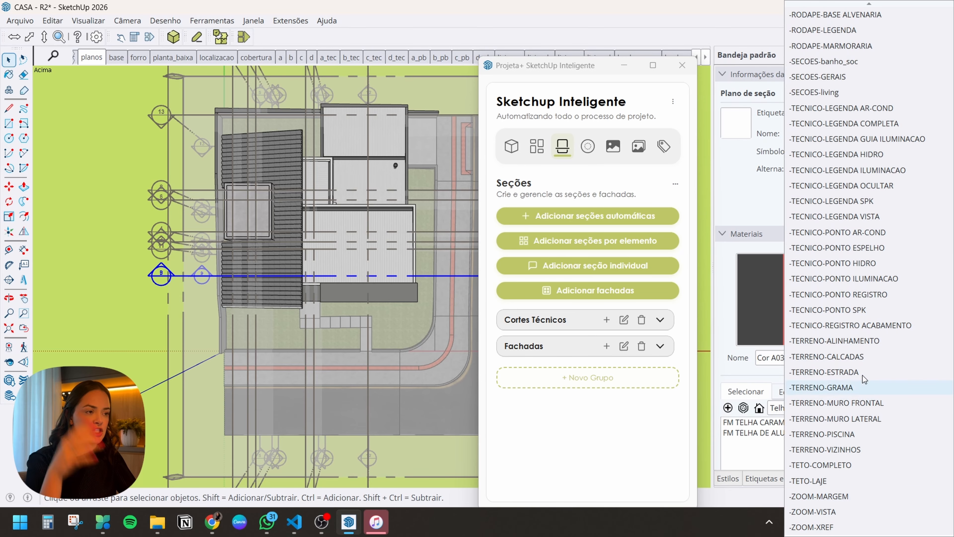
{"action": "left_click", "coordinate": [837, 81]}
{"action": "left_click", "coordinate": [78, 320]}
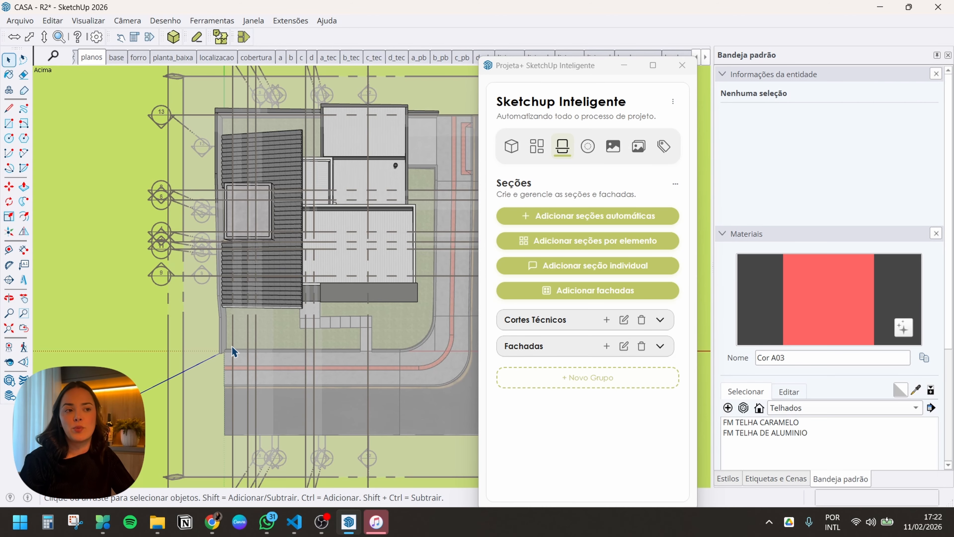
Examine all the section planes in perspective, move the plugin window aside and view the living_a scene
{"action": "middle_click_drag", "start_coordinate": [282, 307], "coordinate": [132, 252]}
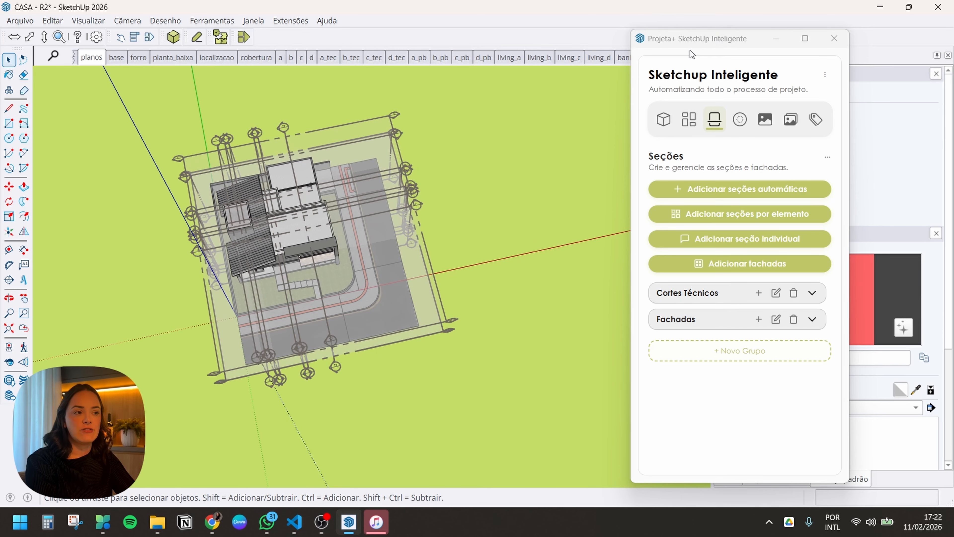
{"action": "left_click_drag", "start_coordinate": [693, 54], "coordinate": [725, 56]}
{"action": "left_click", "coordinate": [522, 58]}
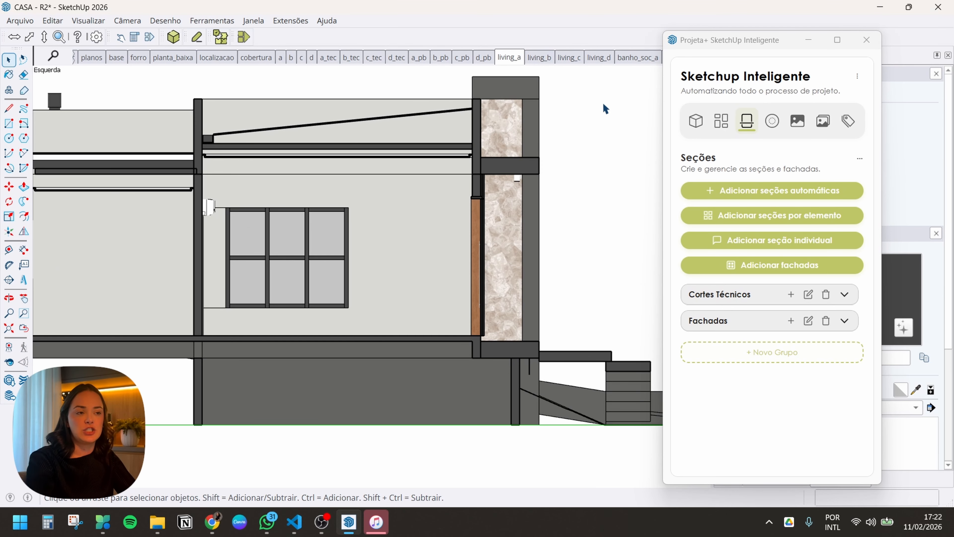
Duplicate the living_a, living_b, living_c and living_d scenes in the Preto e Branco style with the _pb suffix
{"action": "left_click", "coordinate": [745, 294]}
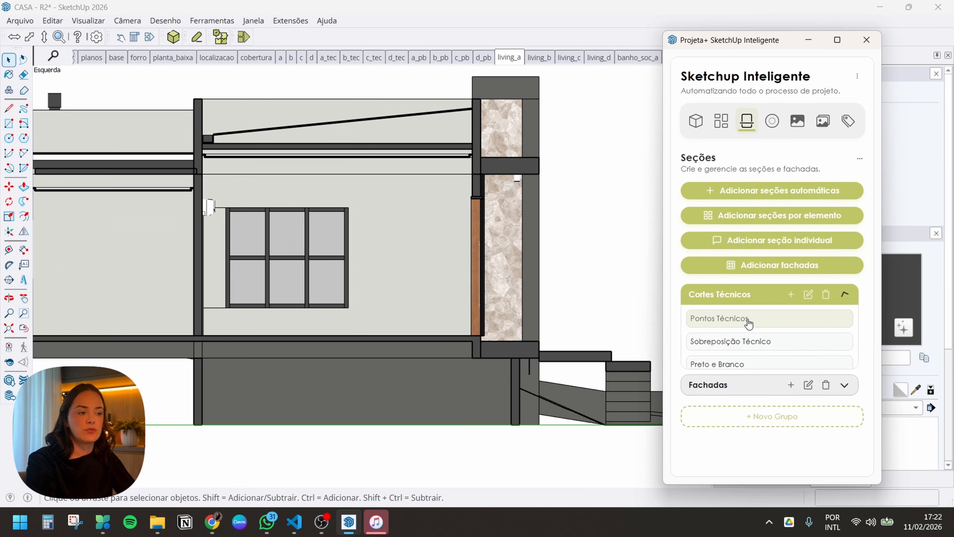
{"action": "left_click", "coordinate": [748, 366]}
{"action": "scroll", "coordinate": [726, 319], "scroll_direction": "down", "scroll_amount": 5}
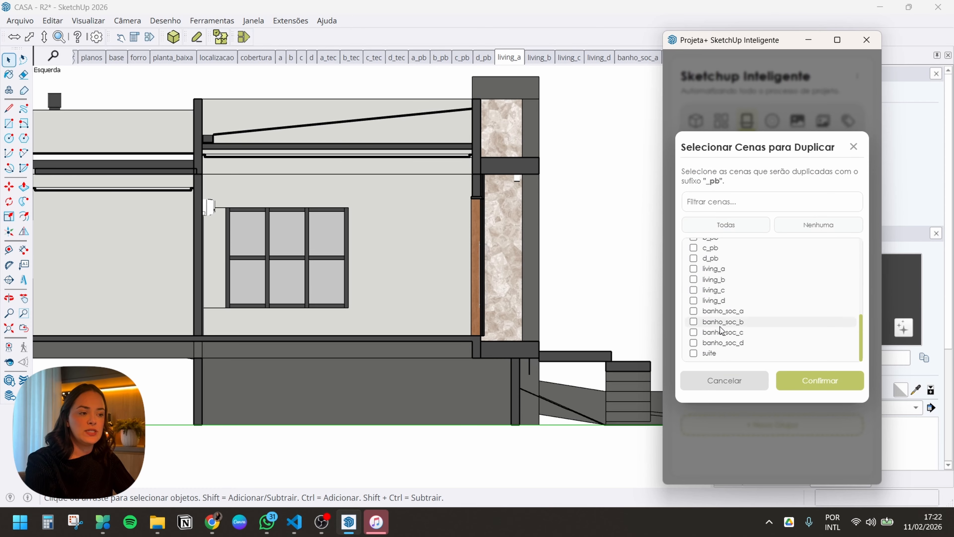
{"action": "left_click", "coordinate": [725, 269]}
{"action": "left_click", "coordinate": [732, 290]}
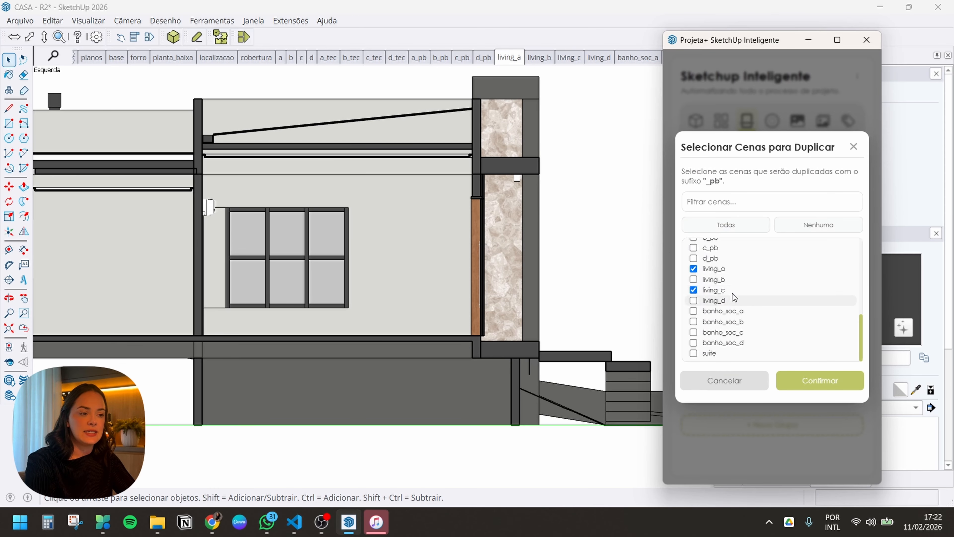
{"action": "left_click", "coordinate": [725, 280]}
{"action": "left_click", "coordinate": [731, 301]}
{"action": "left_click", "coordinate": [808, 383]}
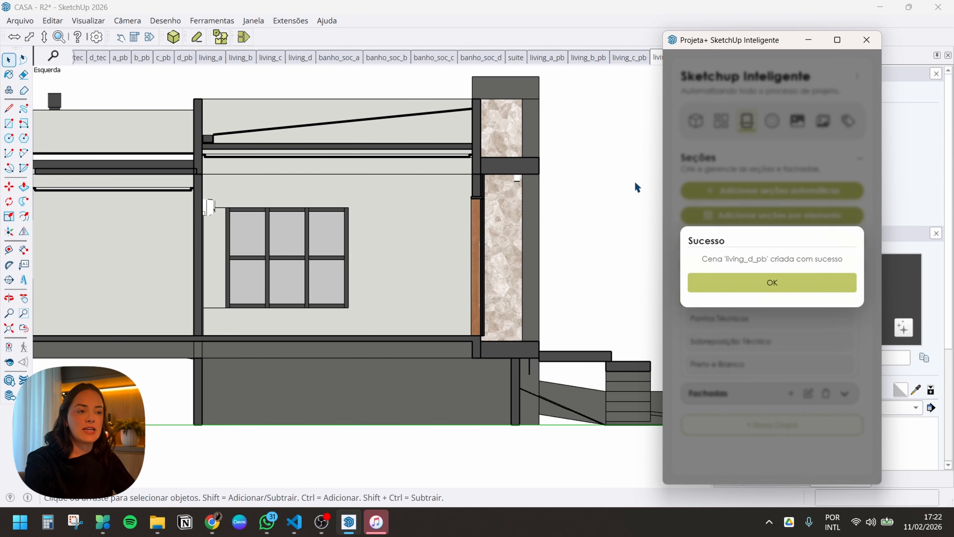
{"action": "left_click", "coordinate": [775, 284]}
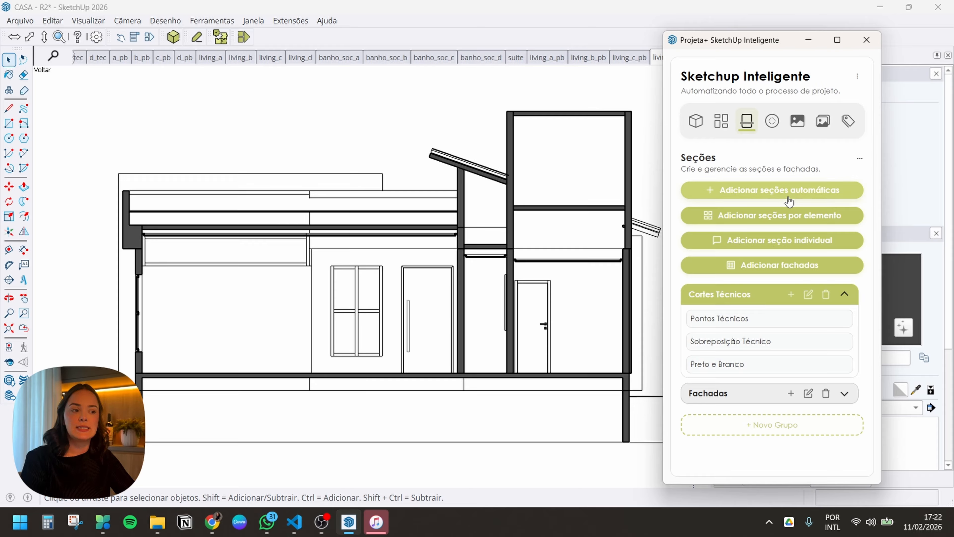
Duplicate the living_a_pb to living_d_pb scenes with the Pontos Técnicos style and the _tec suffix
{"action": "left_click", "coordinate": [750, 327]}
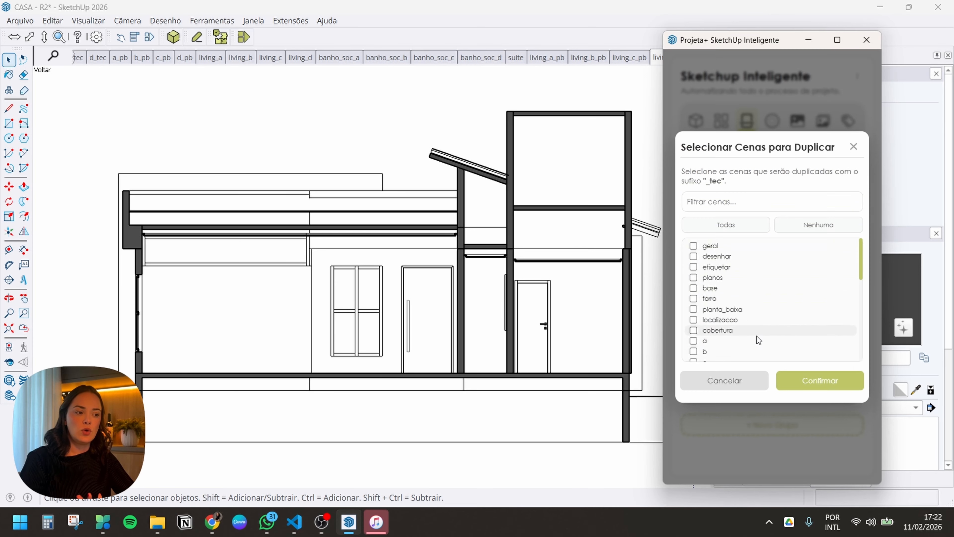
{"action": "scroll", "coordinate": [757, 336], "scroll_direction": "down", "scroll_amount": 5}
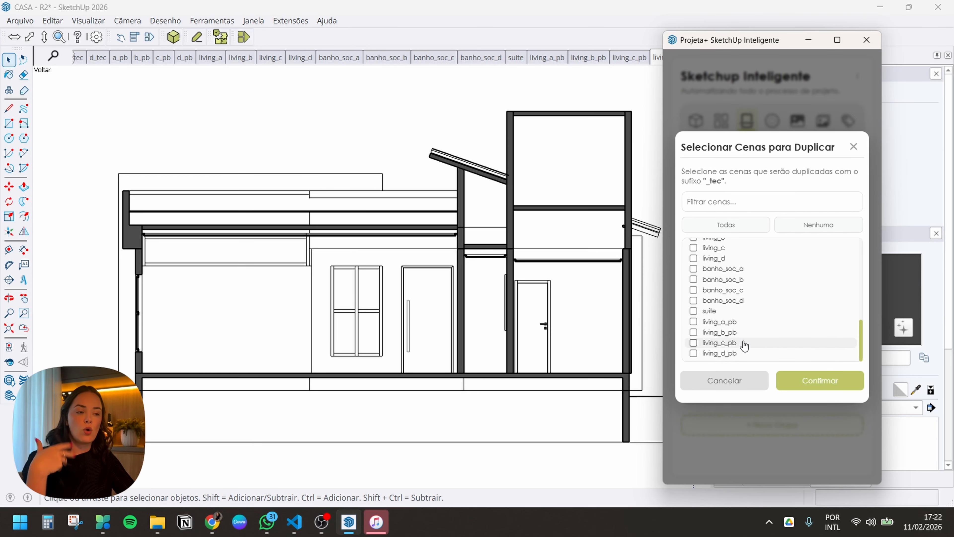
{"action": "scroll", "coordinate": [740, 330], "scroll_direction": "up", "scroll_amount": 10}
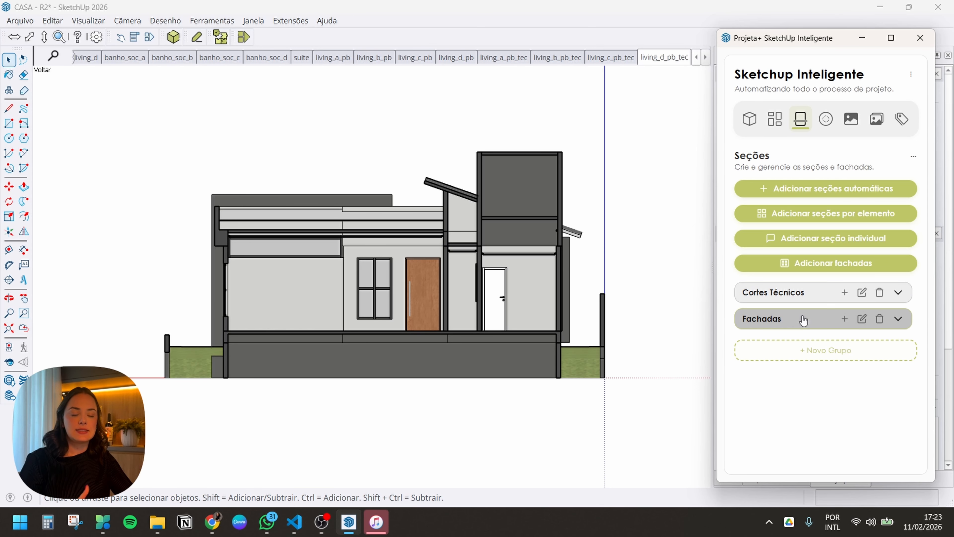
Activate the geral scene and generate the house's frontal, direita, esquerda and fundo façade scenes
{"action": "left_click", "coordinate": [802, 320]}
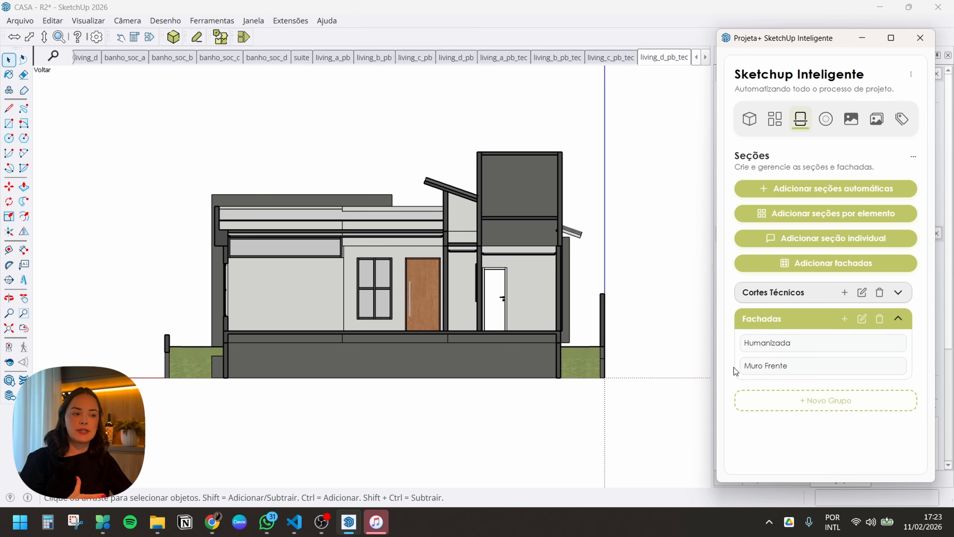
{"action": "left_click", "coordinate": [57, 61]}
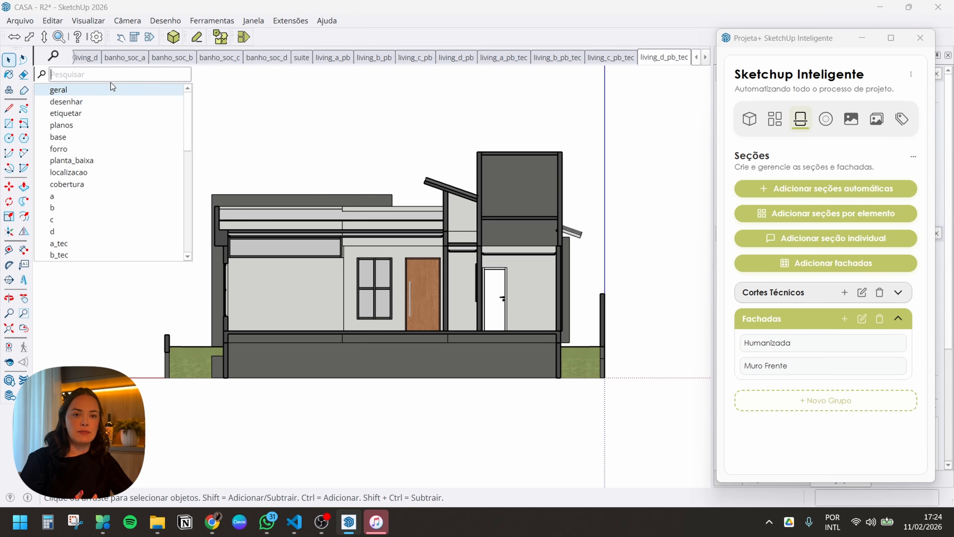
{"action": "left_click", "coordinate": [64, 90]}
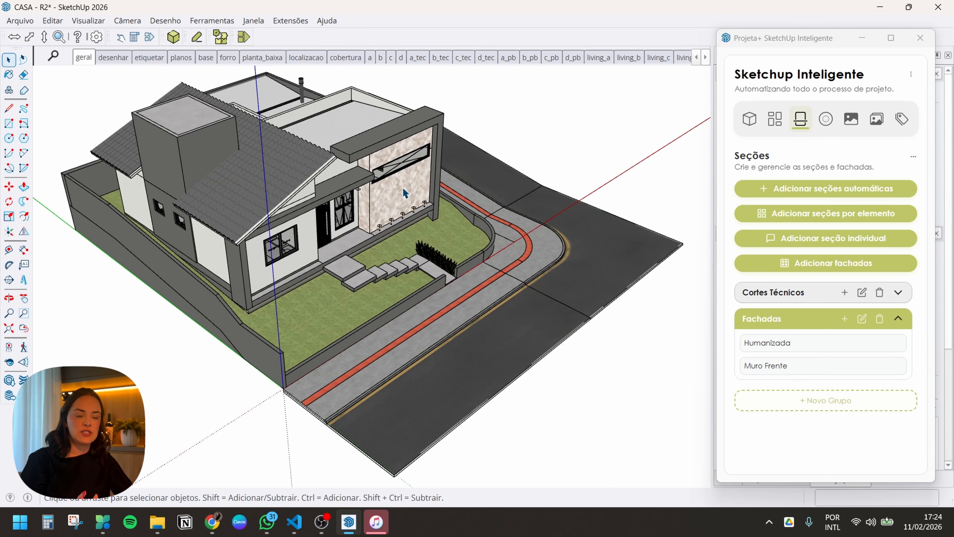
{"action": "left_click", "coordinate": [836, 264]}
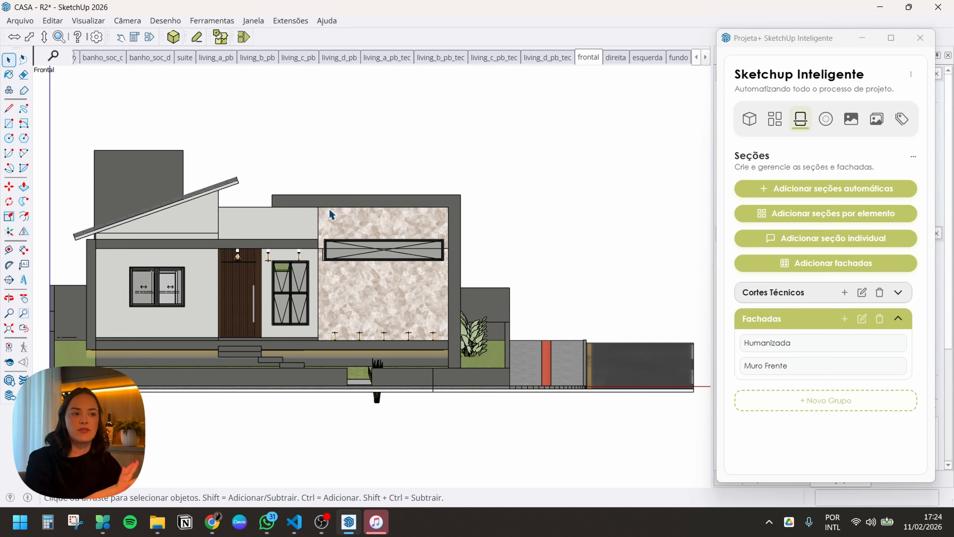
View the geral scene again and switch to the frontal façade scene
{"action": "left_click", "coordinate": [52, 56]}
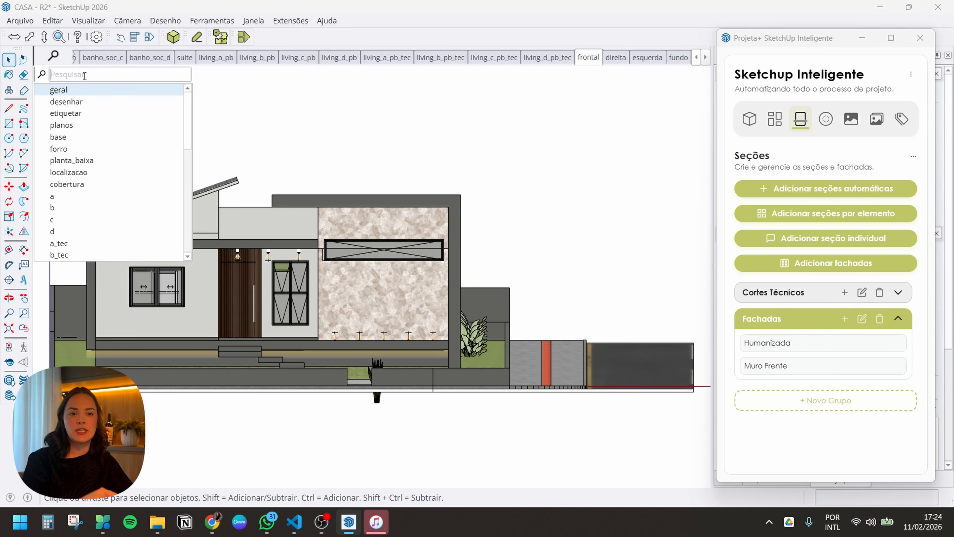
{"action": "left_click", "coordinate": [68, 90]}
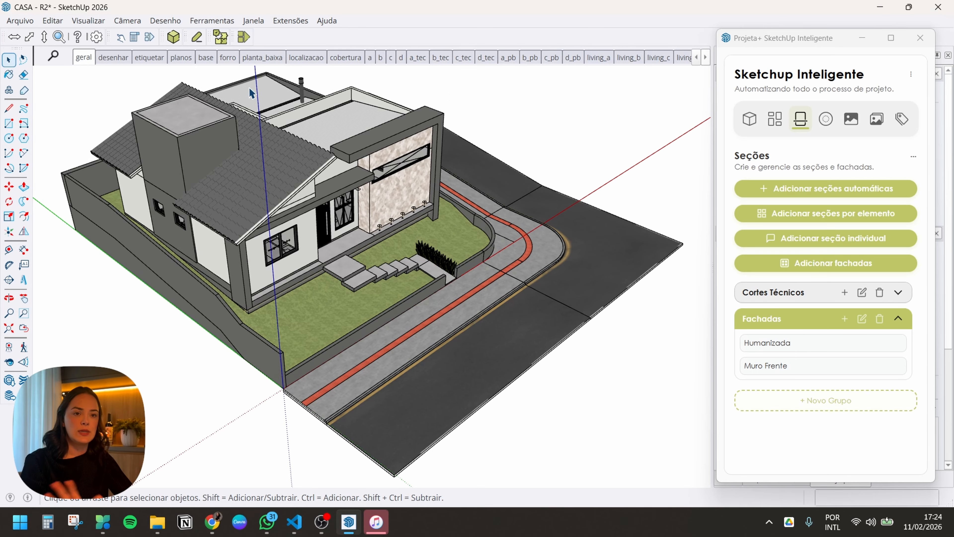
{"action": "left_click", "coordinate": [53, 56]}
{"action": "scroll", "coordinate": [62, 211], "scroll_direction": "down", "scroll_amount": 10}
{"action": "left_click", "coordinate": [62, 216]}
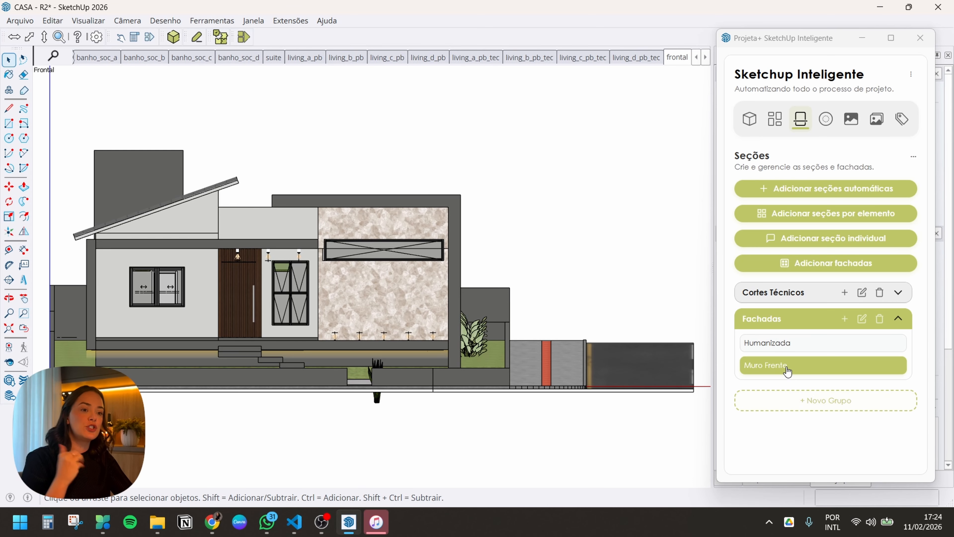
Open the Pontos Técnicos section settings for editing and browse the styles available for it
{"action": "left_click", "coordinate": [796, 296]}
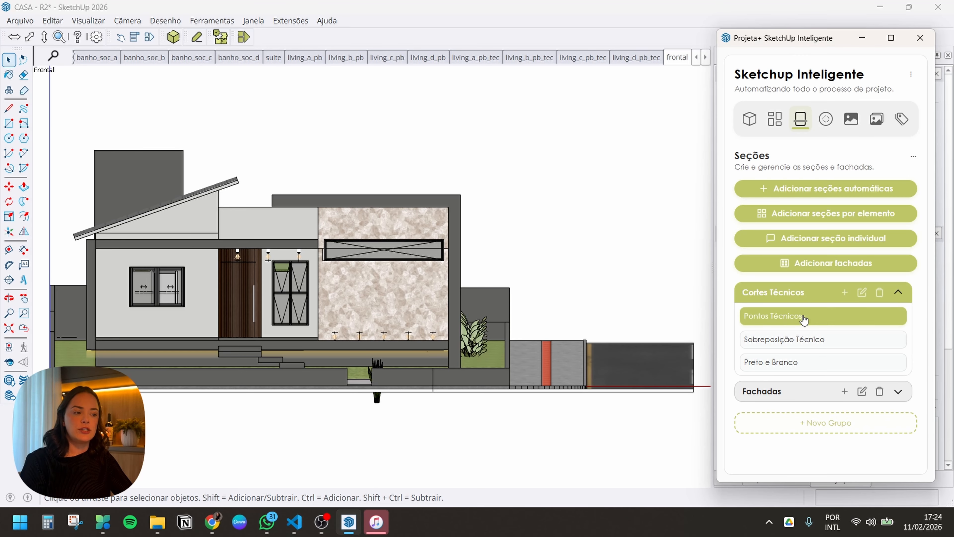
{"action": "right_click", "coordinate": [804, 319]}
{"action": "left_click", "coordinate": [817, 327]}
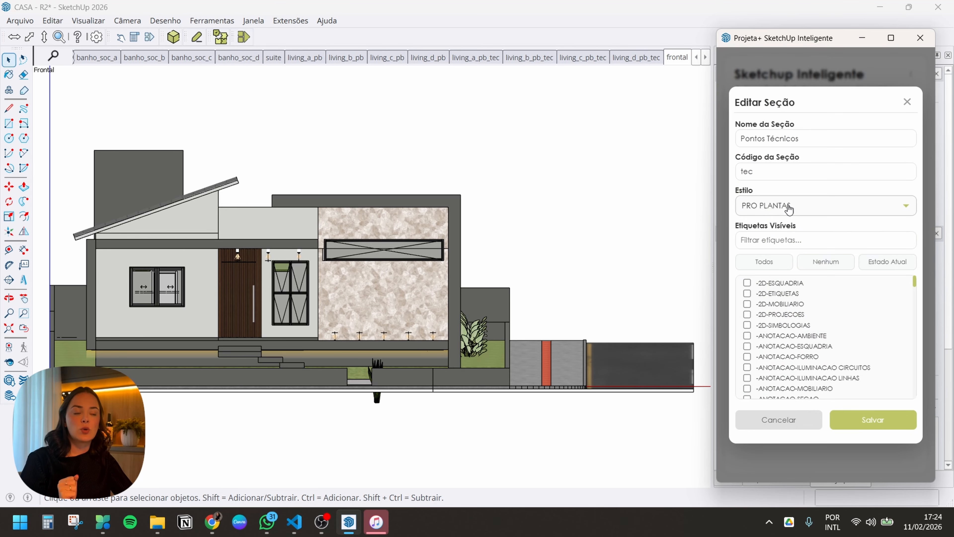
{"action": "left_click", "coordinate": [812, 215]}
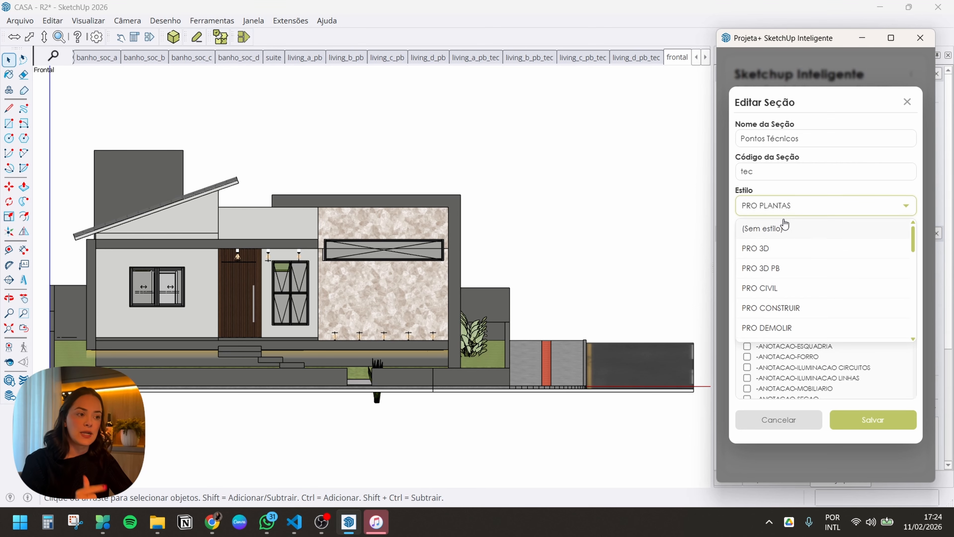
{"action": "scroll", "coordinate": [821, 281], "scroll_direction": "down", "scroll_amount": 5}
{"action": "scroll", "coordinate": [824, 256], "scroll_direction": "down", "scroll_amount": 2}
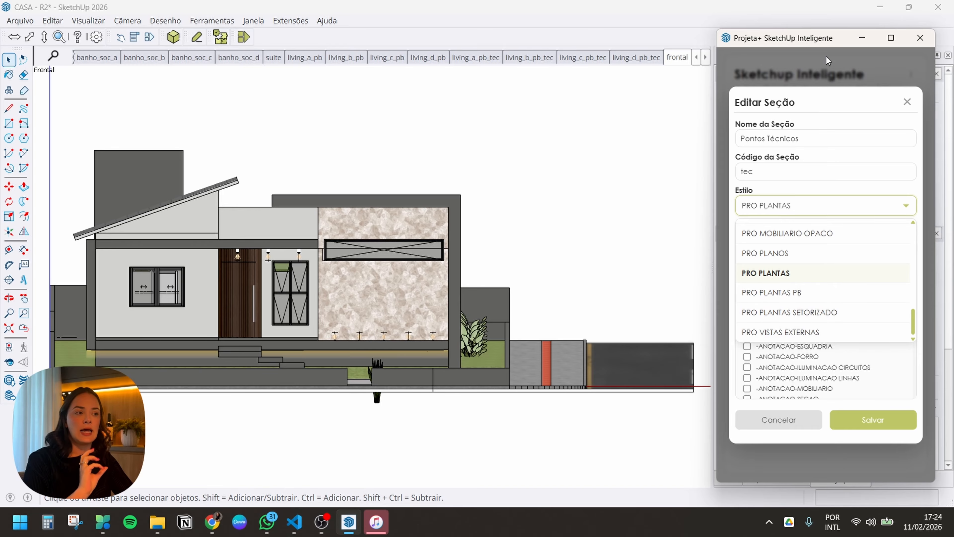
Examine the section cuts option in the PRO 3D style's modelling settings, toggling it on and off, and close the section editor
{"action": "left_click_drag", "start_coordinate": [821, 50], "coordinate": [575, 55]}
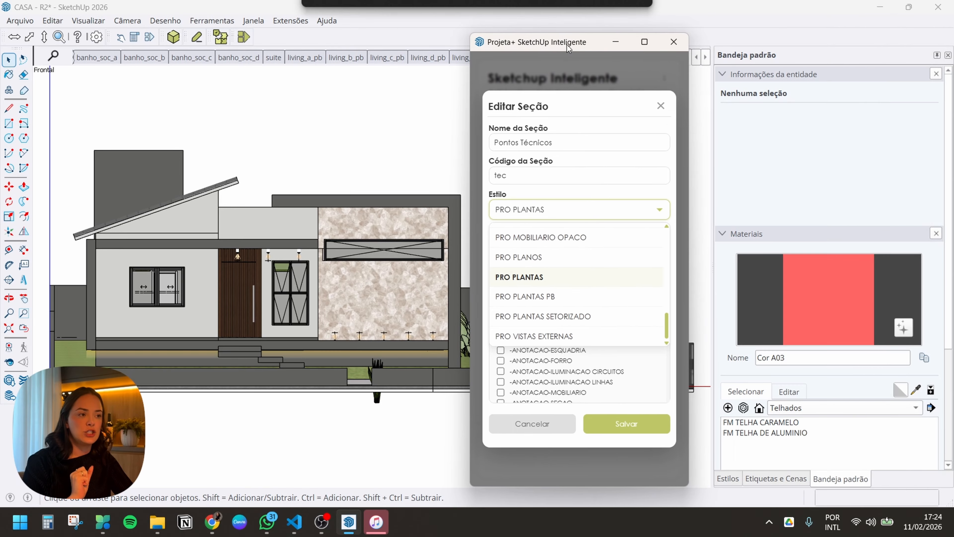
{"action": "left_click", "coordinate": [789, 479]}
{"action": "scroll", "coordinate": [852, 310], "scroll_direction": "down", "scroll_amount": 10}
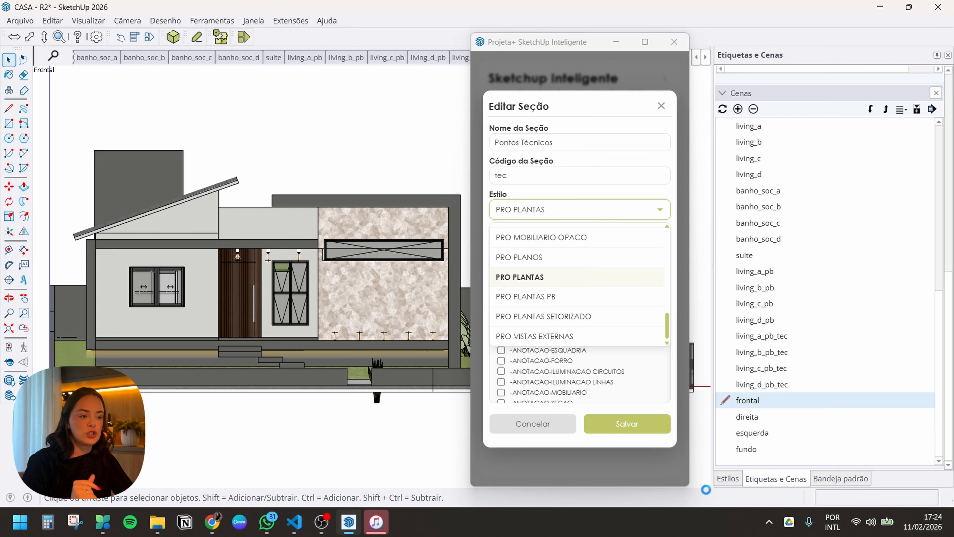
{"action": "left_click", "coordinate": [726, 481]}
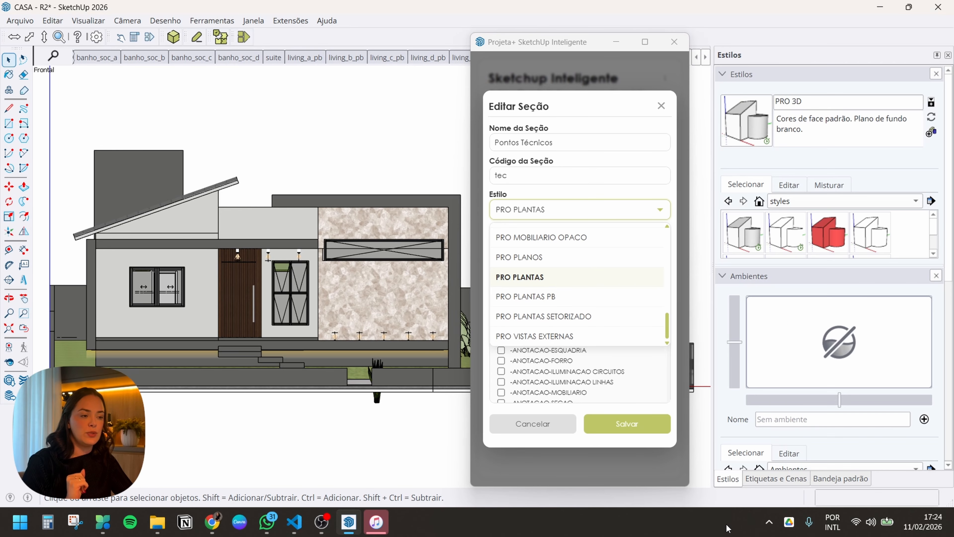
{"action": "left_click", "coordinate": [788, 186]}
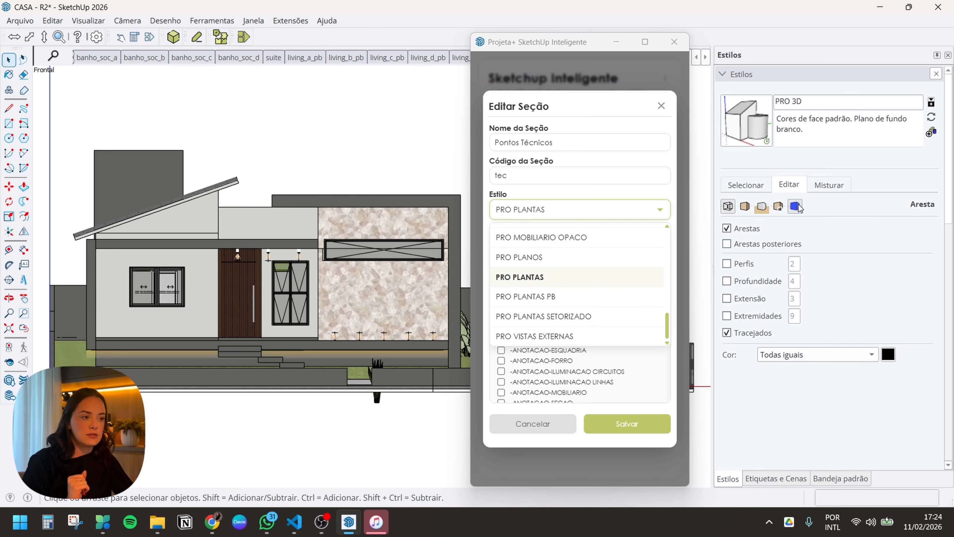
{"action": "left_click", "coordinate": [796, 207]}
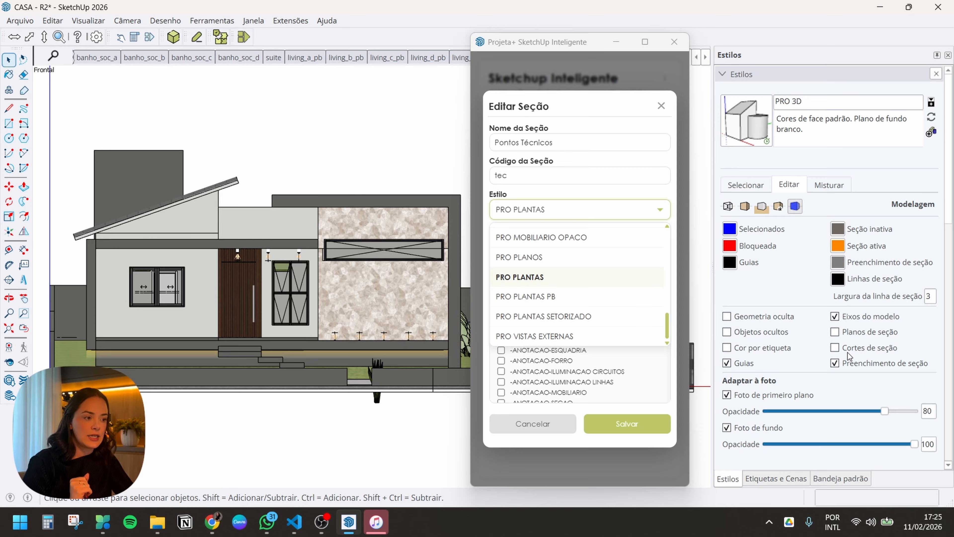
{"action": "left_click", "coordinate": [835, 348]}
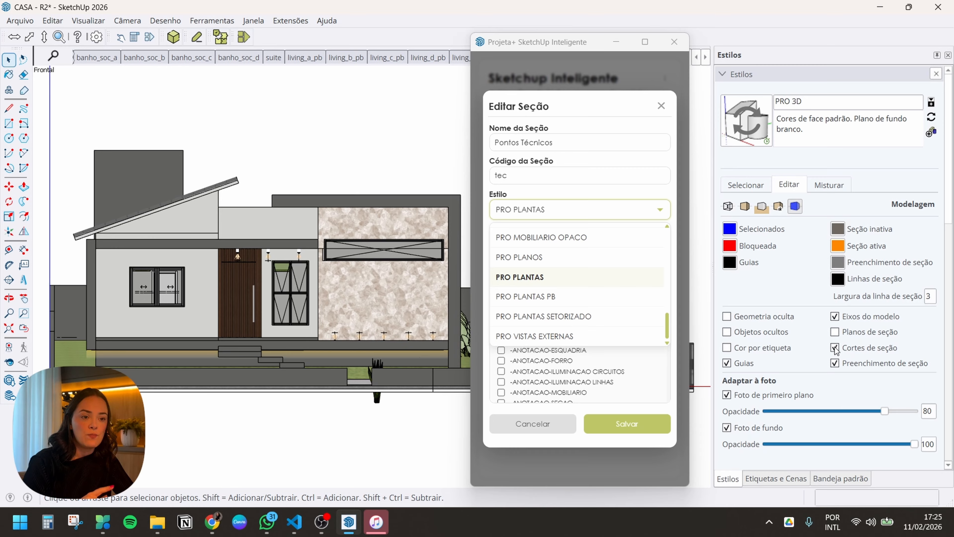
{"action": "left_click", "coordinate": [835, 348]}
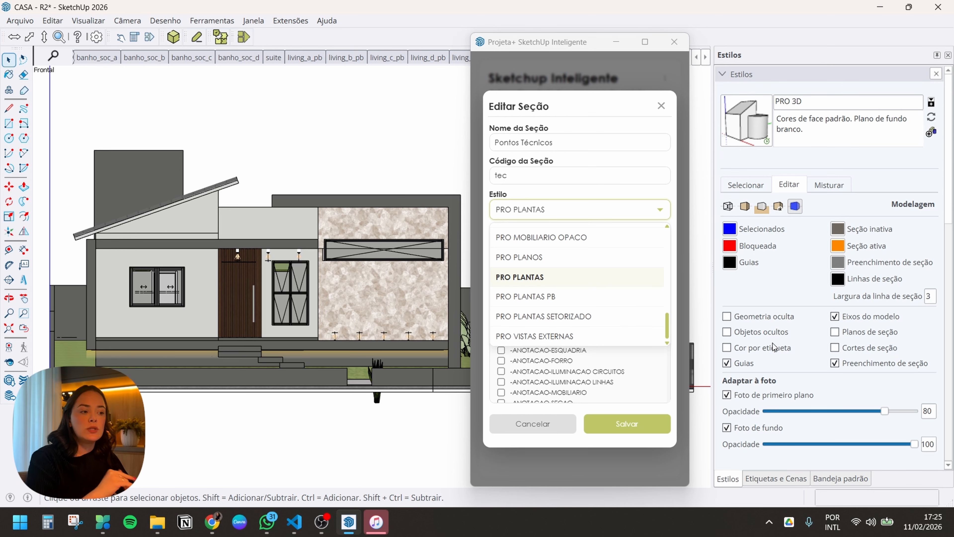
{"action": "left_click", "coordinate": [662, 106]}
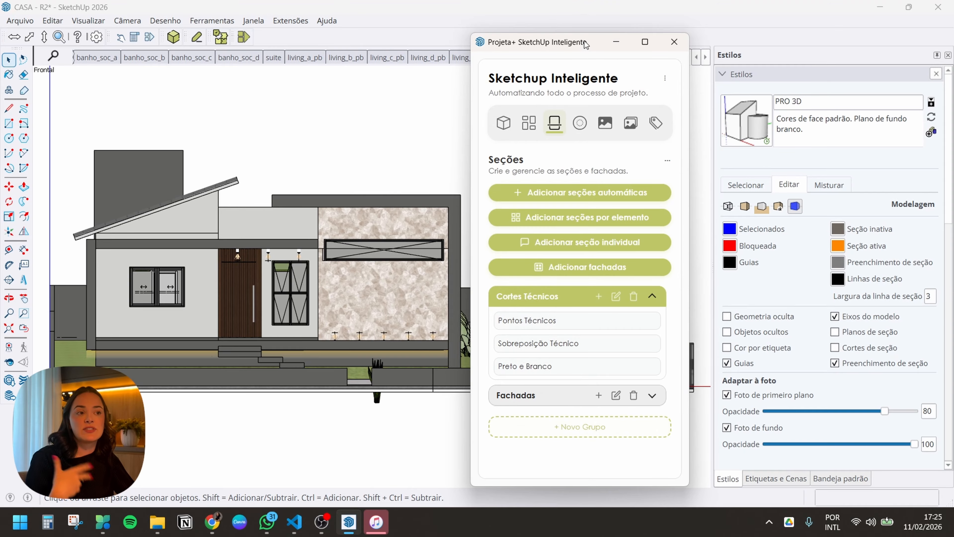
Review the Humanizada façade settings, including its code, style and visible tags, and save them
{"action": "left_click_drag", "start_coordinate": [586, 44], "coordinate": [686, 42]}
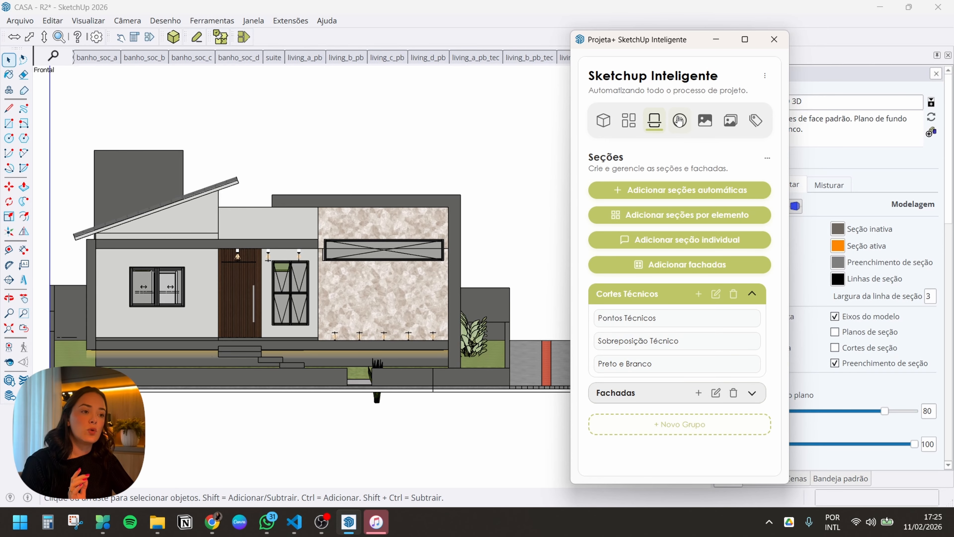
{"action": "left_click", "coordinate": [664, 303]}
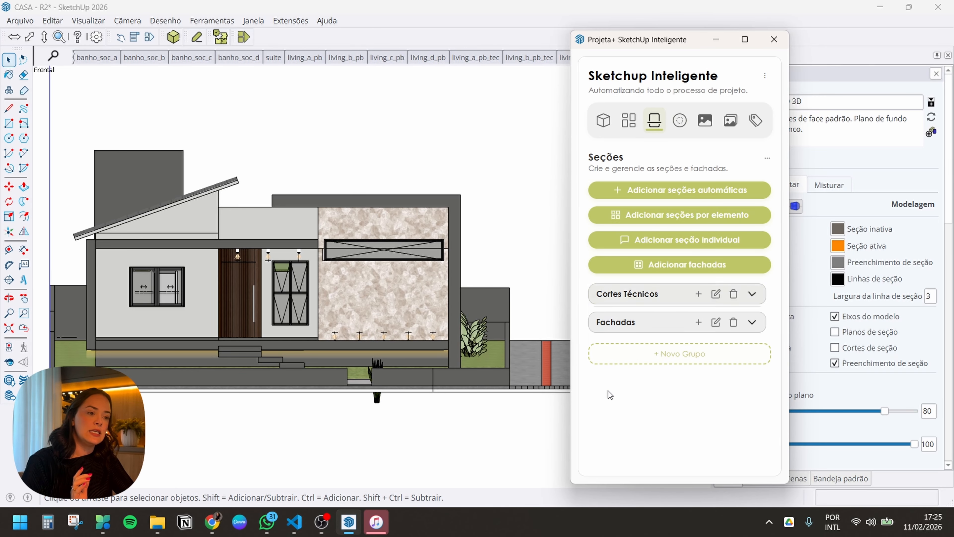
{"action": "left_click", "coordinate": [639, 324]}
{"action": "left_click_drag", "start_coordinate": [589, 42], "coordinate": [695, 40]}
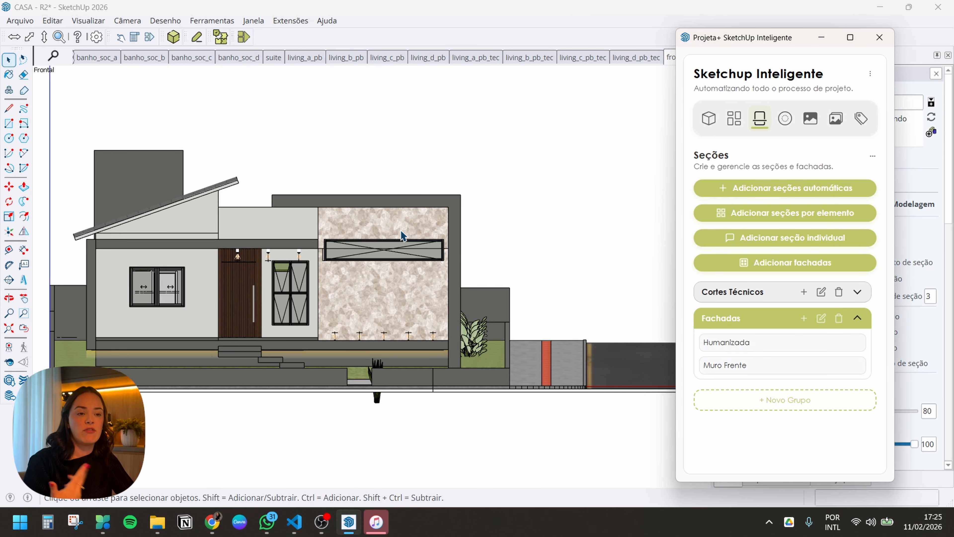
{"action": "left_click", "coordinate": [729, 348]}
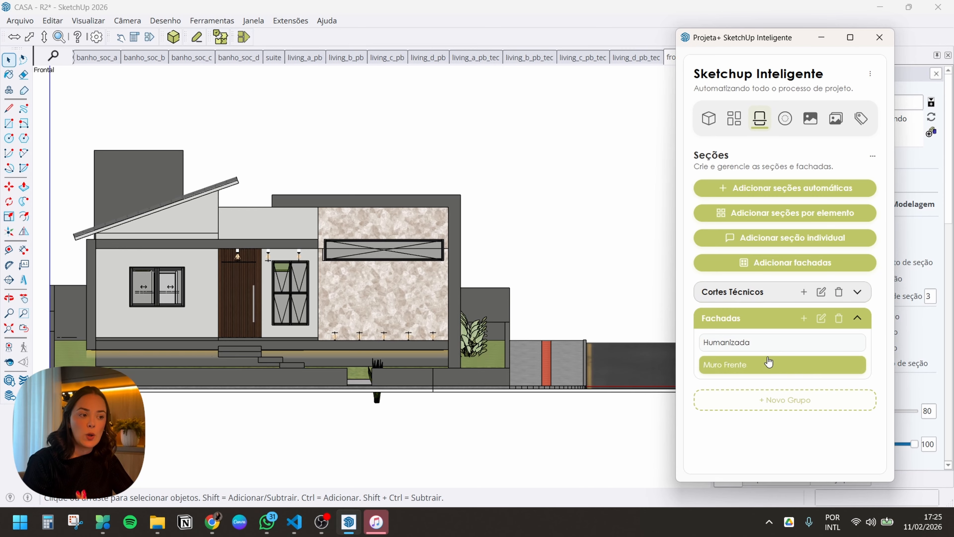
{"action": "right_click", "coordinate": [748, 349]}
{"action": "left_click", "coordinate": [767, 359]}
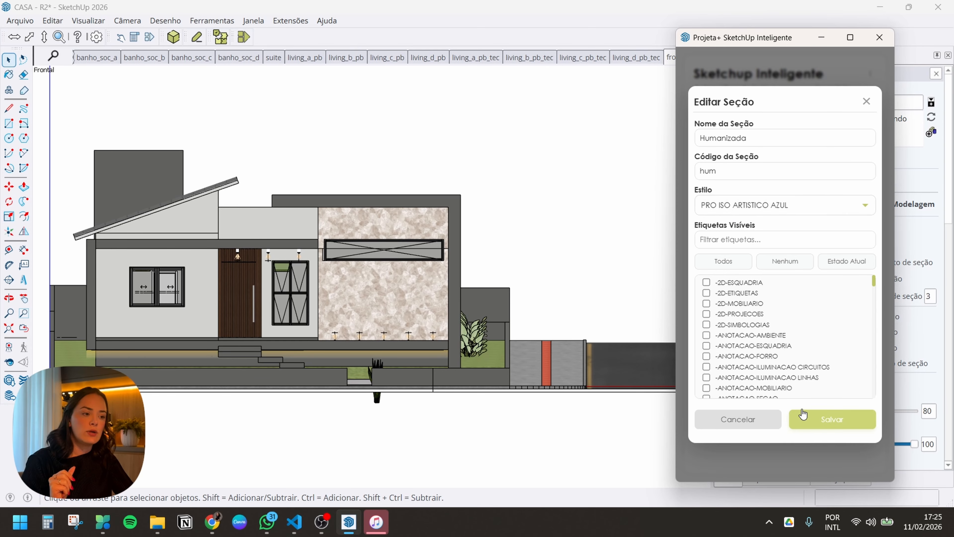
{"action": "left_click", "coordinate": [803, 417]}
Duplicate the frontal scene in the Humanizada façade style with the _hum suffix
{"action": "left_click", "coordinate": [762, 340]}
{"action": "scroll", "coordinate": [756, 301], "scroll_direction": "down", "scroll_amount": 5}
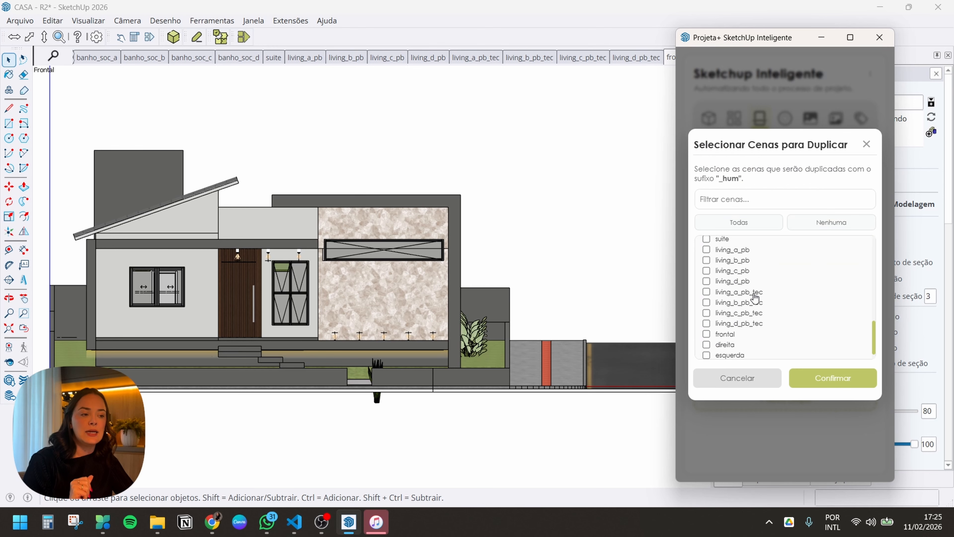
{"action": "scroll", "coordinate": [755, 297], "scroll_direction": "down", "scroll_amount": 1}
{"action": "left_click", "coordinate": [706, 318]}
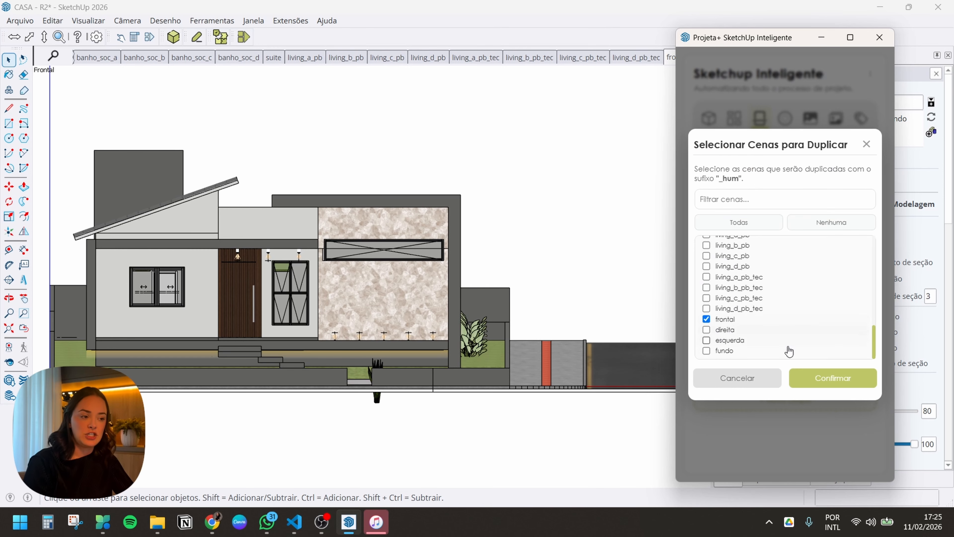
{"action": "left_click", "coordinate": [821, 379]}
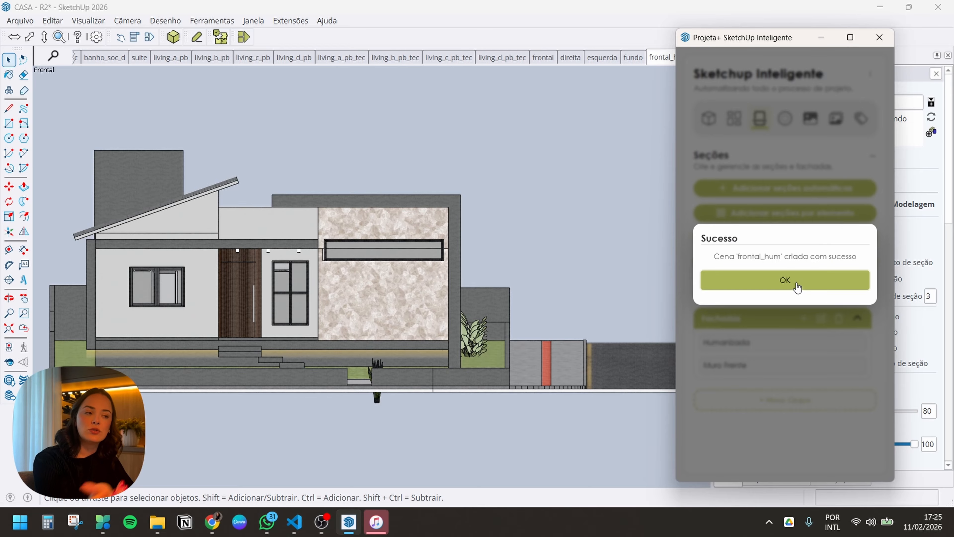
{"action": "left_click", "coordinate": [797, 287]}
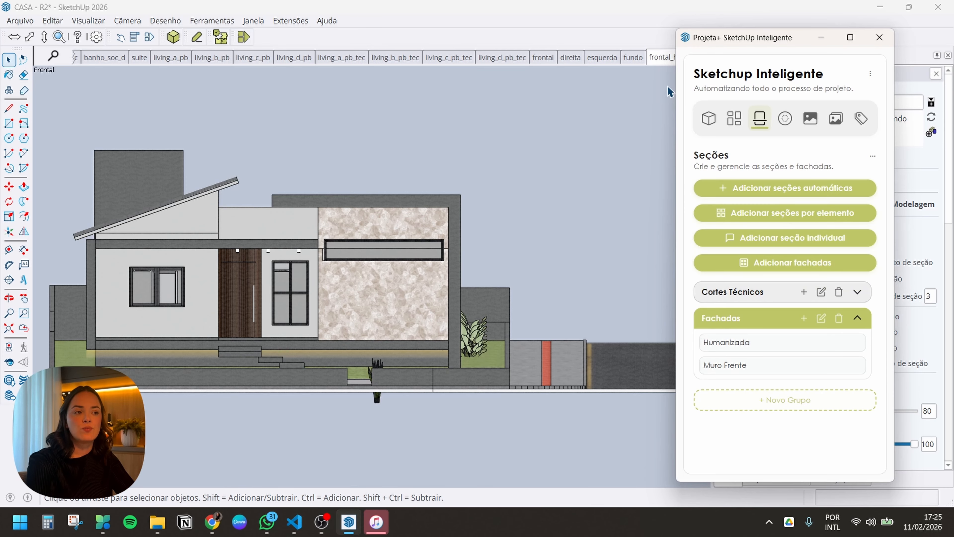
Duplicate the technical section scenes a and b in the Humanizada style with the _hum suffix
{"action": "left_click_drag", "start_coordinate": [709, 42], "coordinate": [744, 39]}
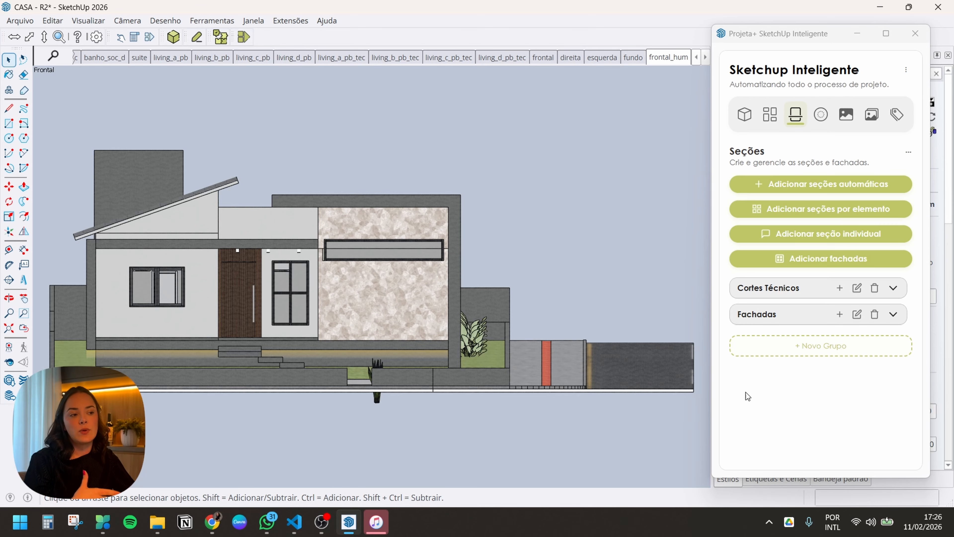
{"action": "right_click", "coordinate": [771, 320]}
{"action": "left_click", "coordinate": [762, 315]}
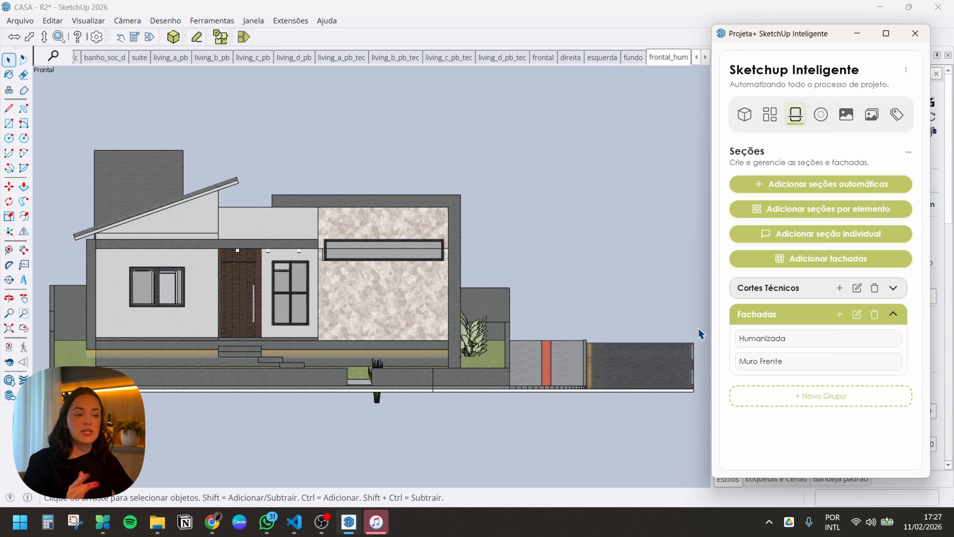
{"action": "left_click", "coordinate": [771, 343]}
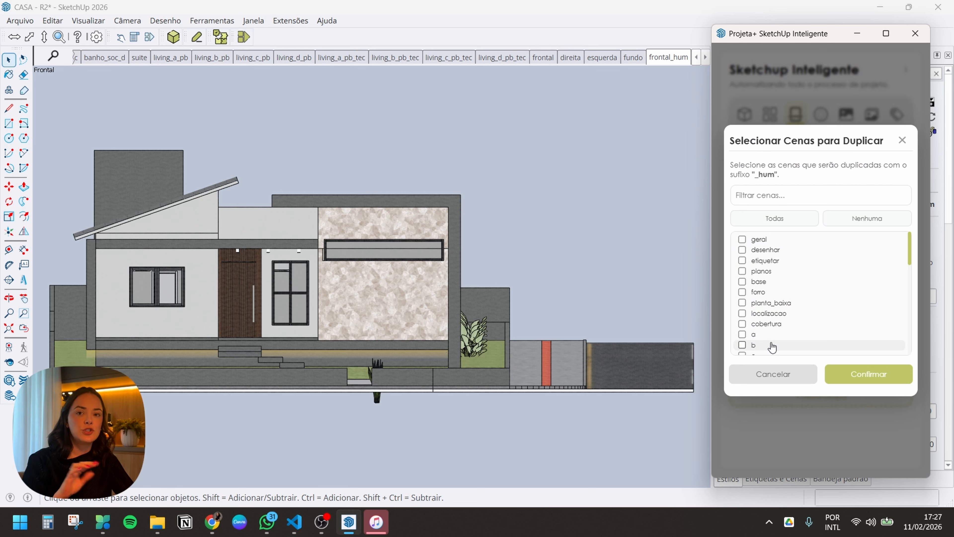
{"action": "scroll", "coordinate": [766, 331], "scroll_direction": "down", "scroll_amount": 5}
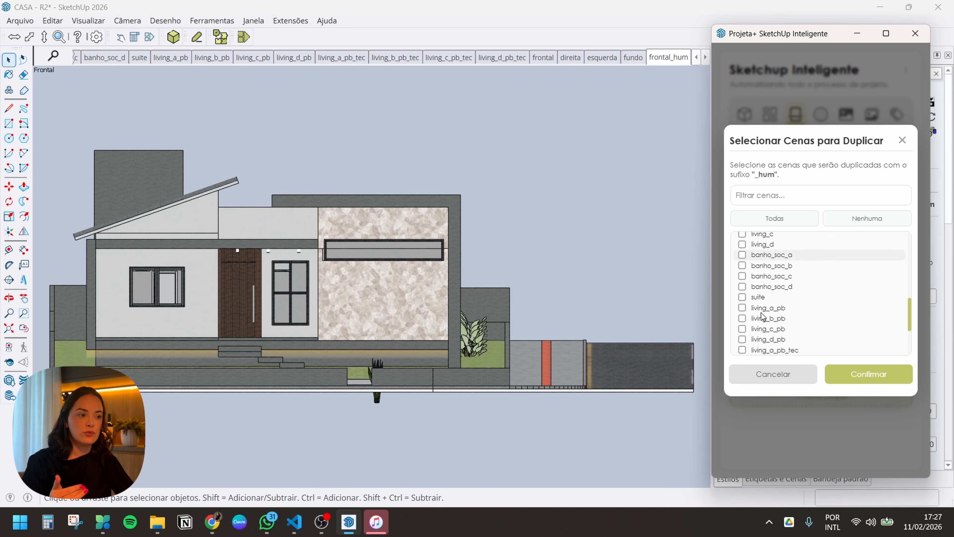
{"action": "scroll", "coordinate": [763, 317], "scroll_direction": "down", "scroll_amount": 3}
{"action": "scroll", "coordinate": [760, 314], "scroll_direction": "up", "scroll_amount": 10}
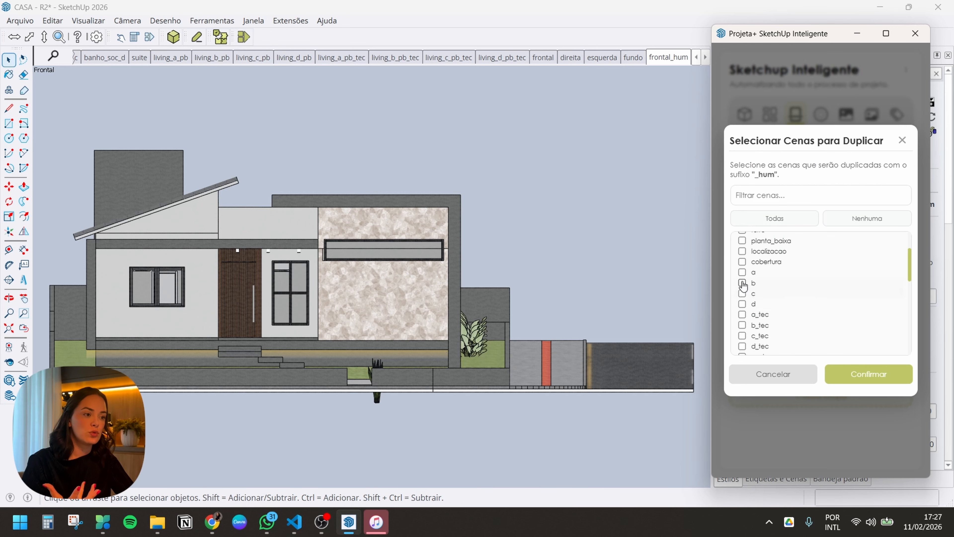
{"action": "left_click", "coordinate": [742, 272]}
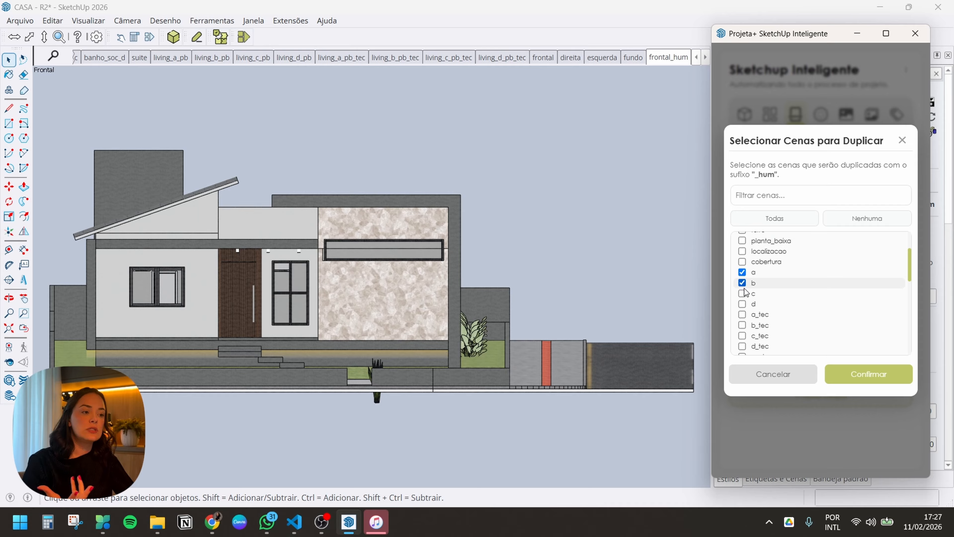
{"action": "left_click", "coordinate": [868, 375]}
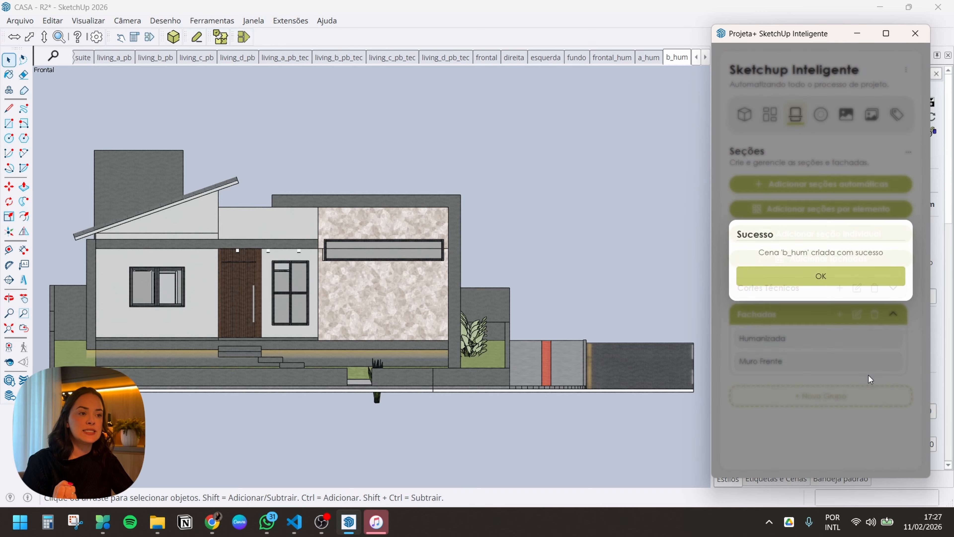
Dismiss the scene creation message, open the a_hum scene, and minimize the Projeta+ window to uncover the style settings
{"action": "left_click", "coordinate": [812, 276]}
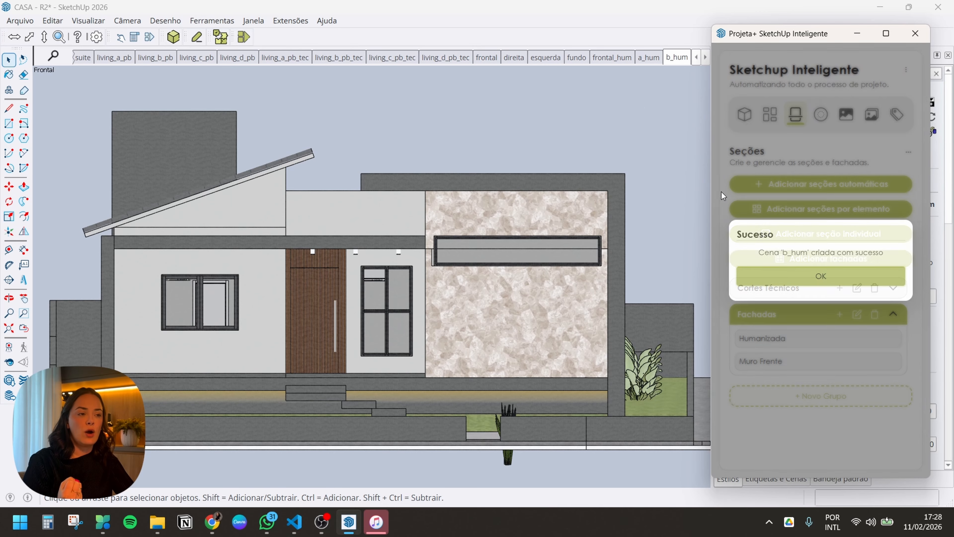
{"action": "left_click", "coordinate": [649, 58]}
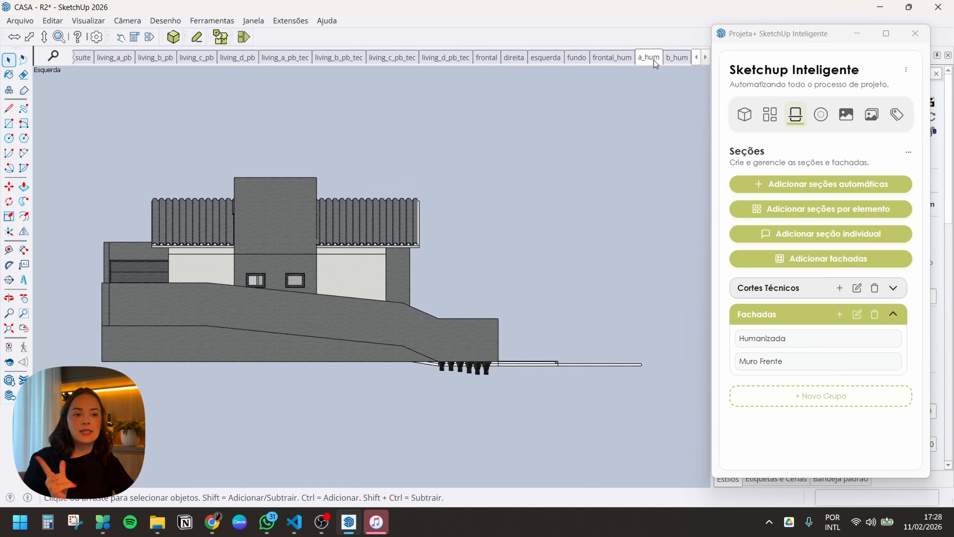
{"action": "left_click_drag", "start_coordinate": [761, 37], "coordinate": [335, 99]}
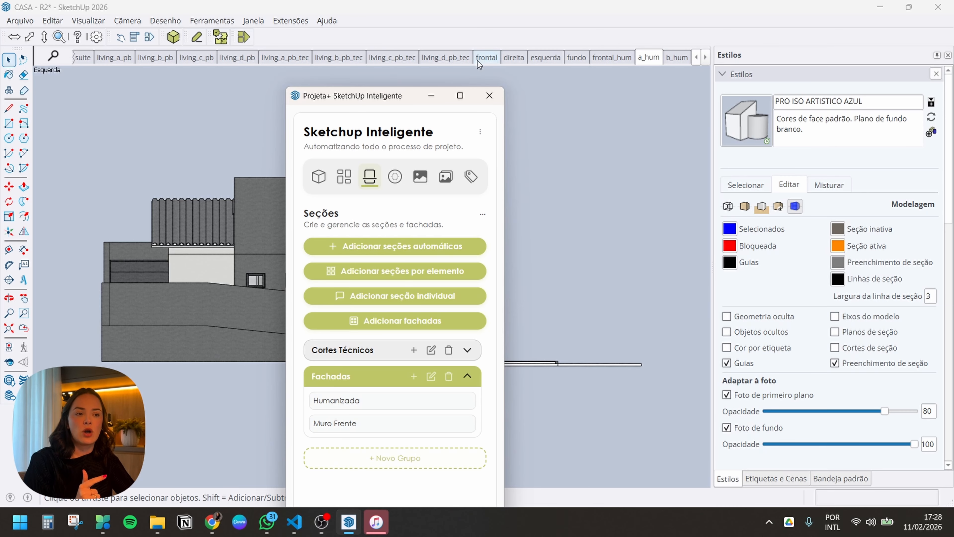
{"action": "left_click", "coordinate": [431, 96]}
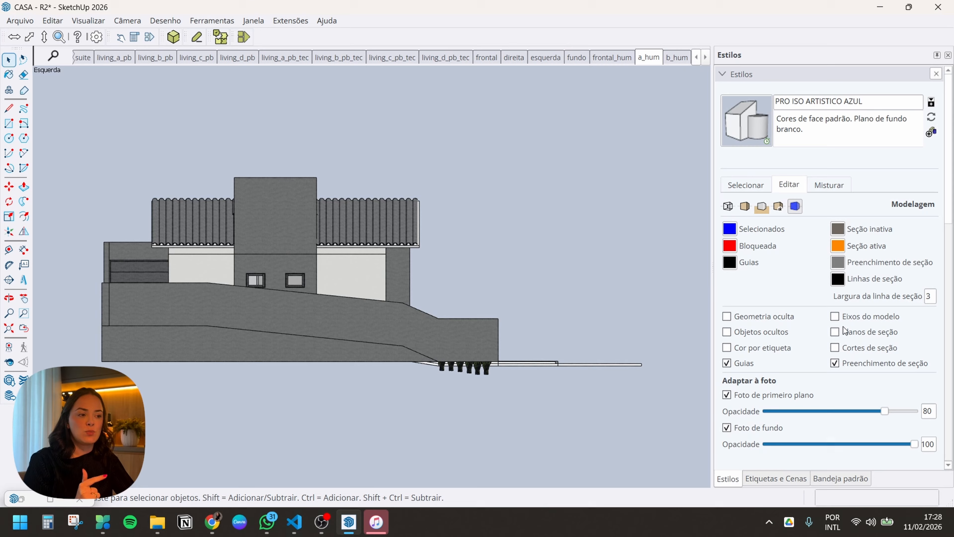
Turn on section cuts for the PRO ISO ARTISTICO AZUL style, update the style, inspect the a_hum view, and turn the cuts off again
{"action": "left_click", "coordinate": [834, 349]}
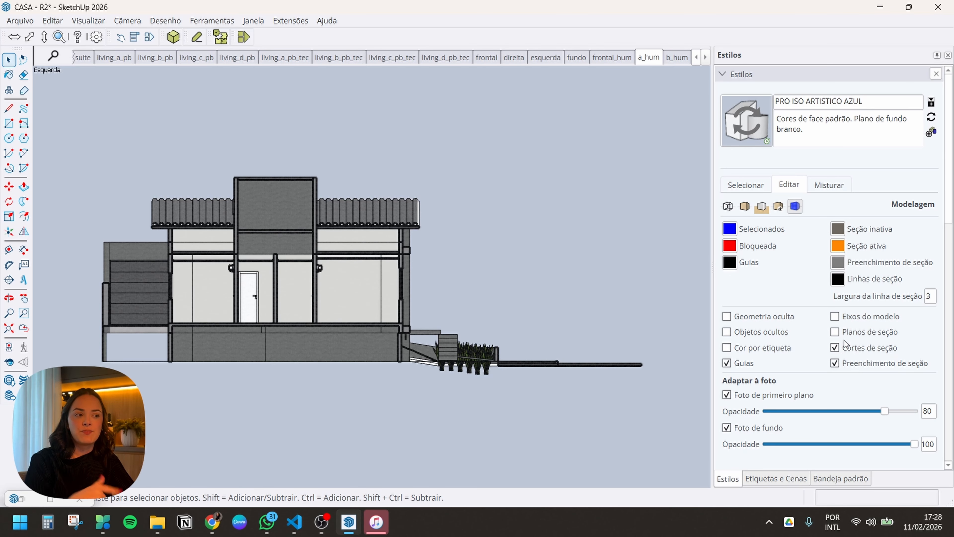
{"action": "left_click", "coordinate": [748, 133]}
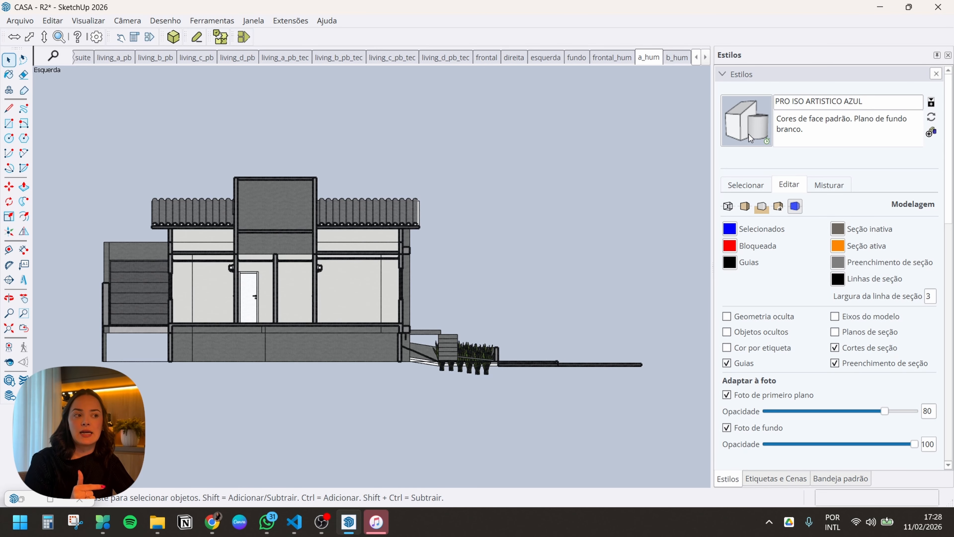
{"action": "scroll", "coordinate": [600, 273], "scroll_direction": "down", "scroll_amount": 1}
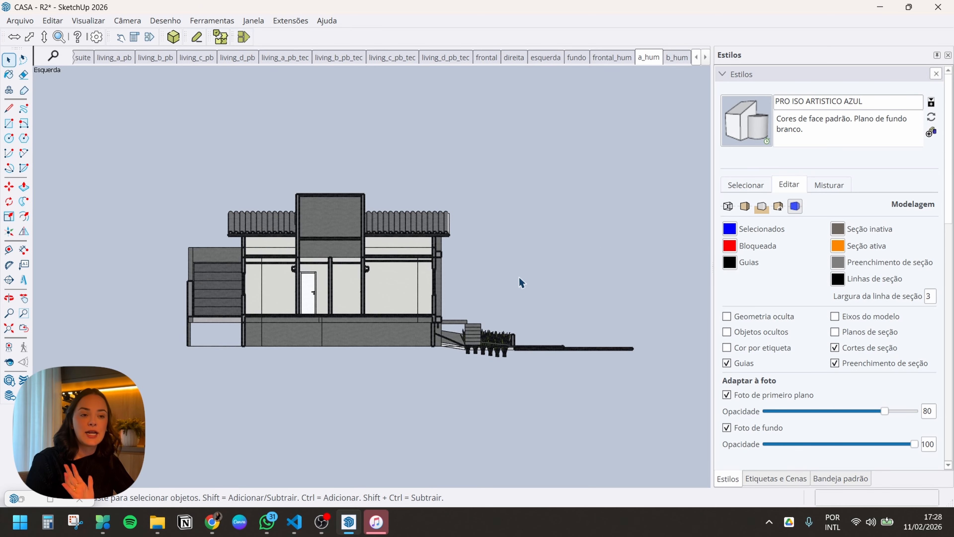
{"action": "left_click", "coordinate": [833, 348]}
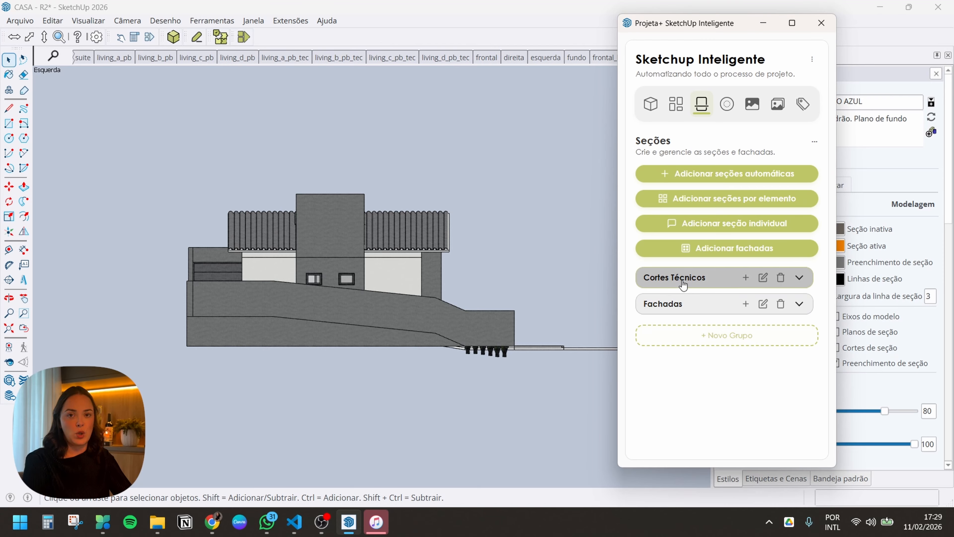
Examine the new group dialog and the Seções options for editing buttons and restoring defaults, and close both
{"action": "left_click", "coordinate": [720, 338]}
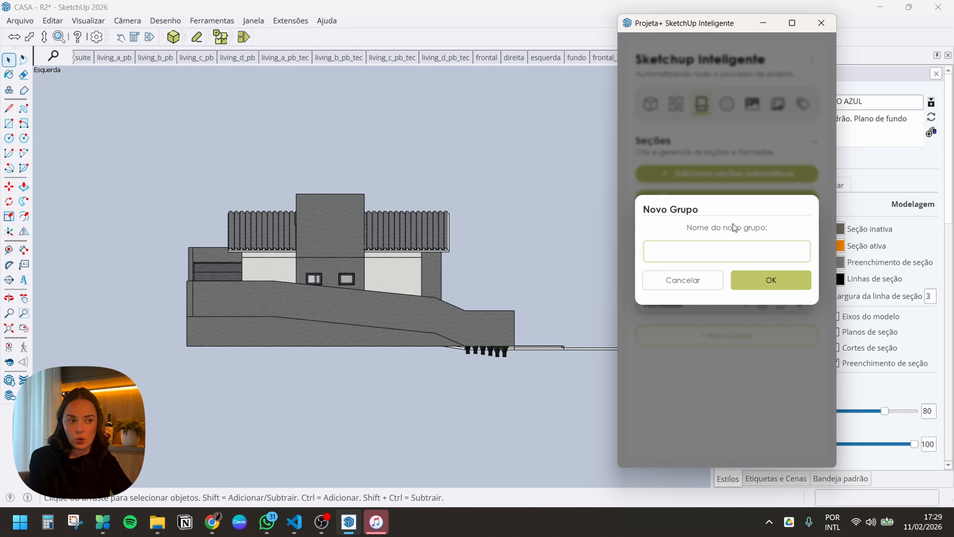
{"action": "left_click", "coordinate": [708, 292]}
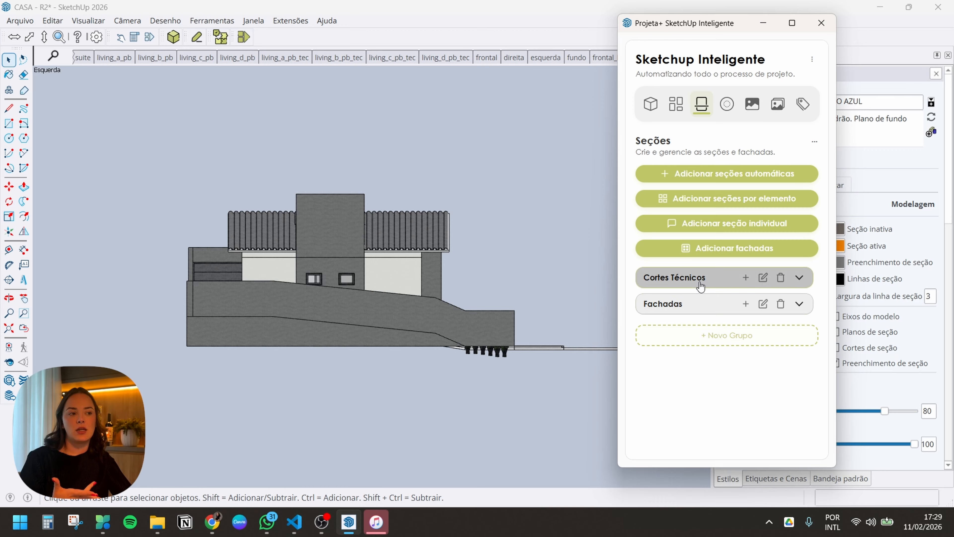
{"action": "left_click", "coordinate": [815, 142]}
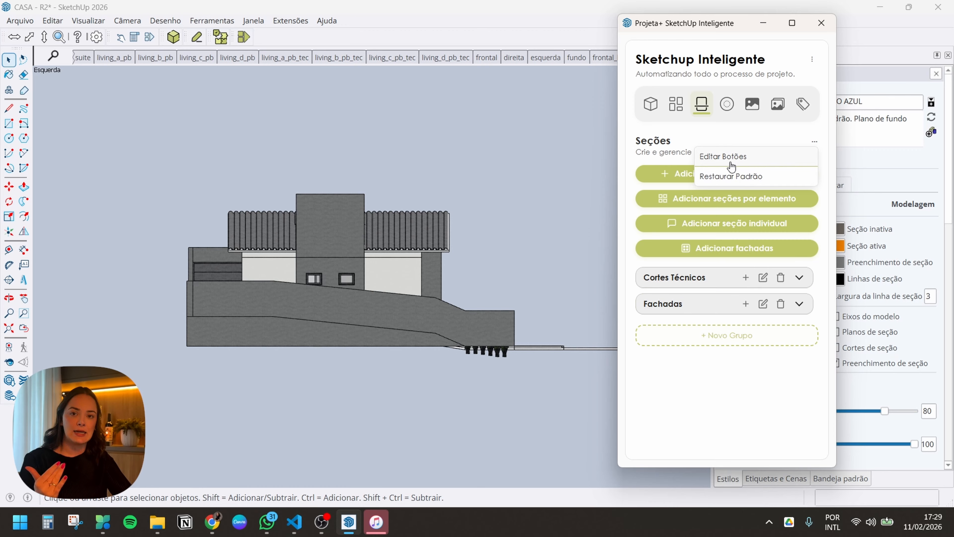
{"action": "left_click", "coordinate": [728, 277]}
{"action": "left_click", "coordinate": [692, 280]}
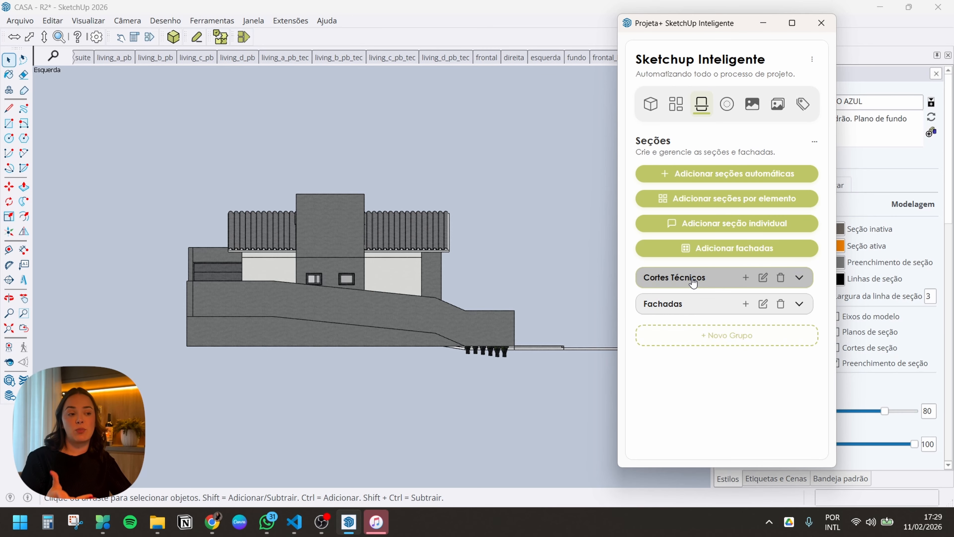